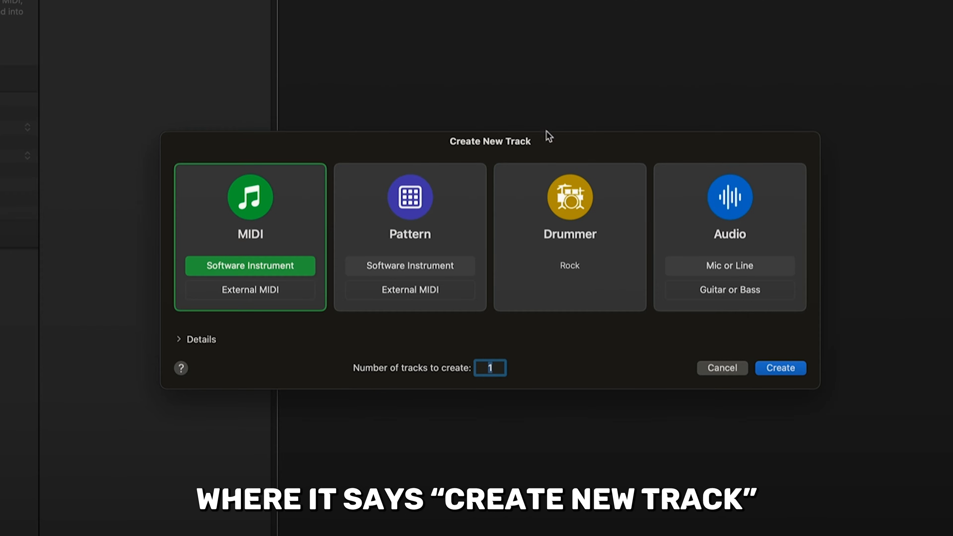
Step: Create a MIDI software instrument track and load the Gentle Sine Bells synthesizer patch from the sound library
left_click(782, 370)
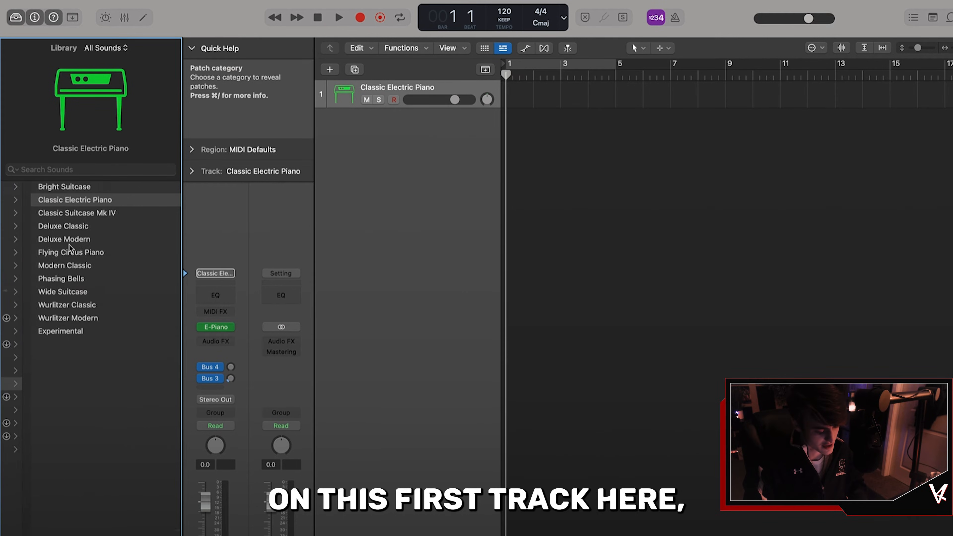
scroll(70, 247, "left", 3)
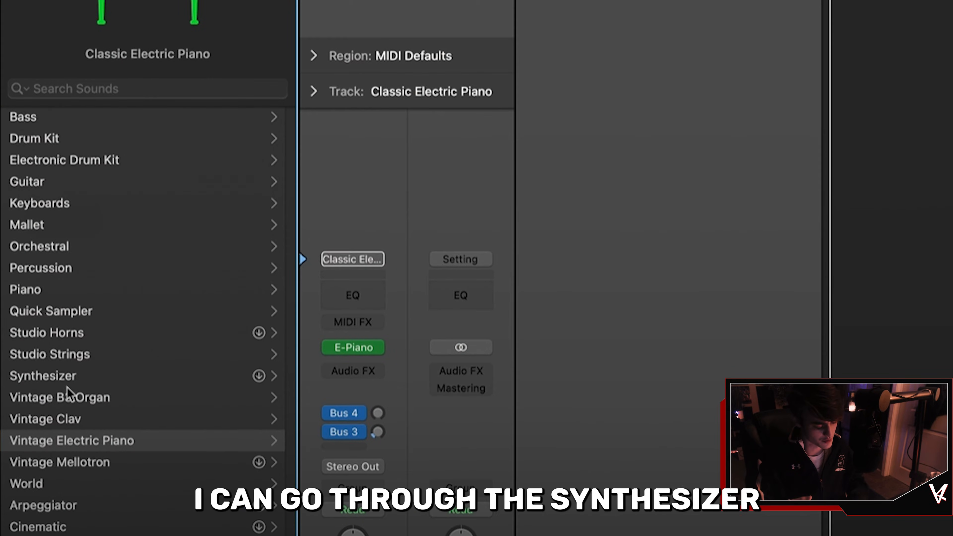
left_click(65, 377)
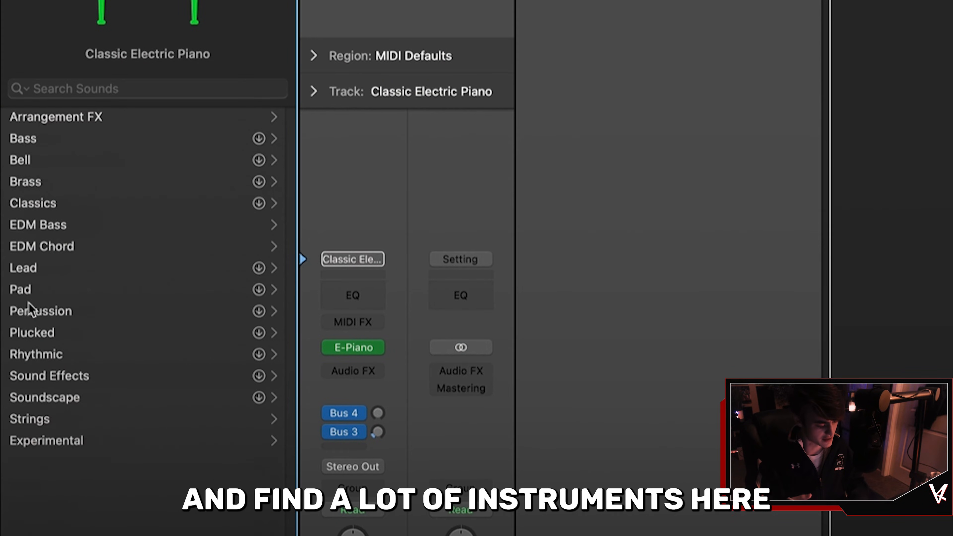
scroll(29, 303, "left", 7)
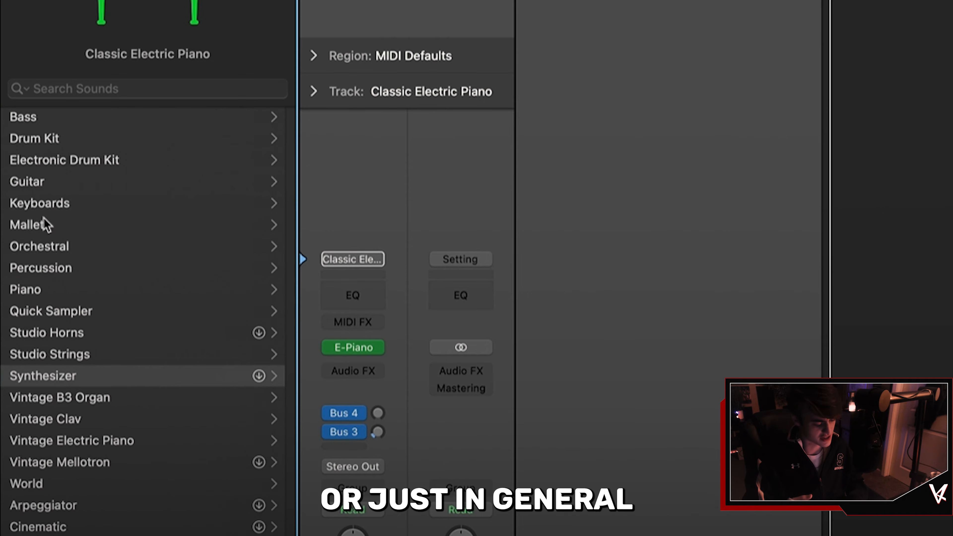
left_click(46, 225)
scroll(43, 210, "left", 6)
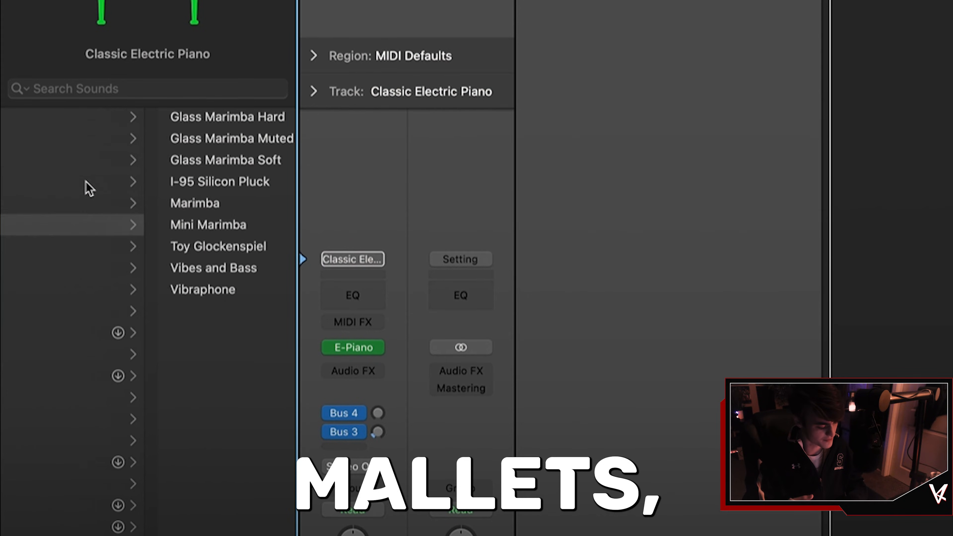
left_click(86, 184)
scroll(80, 192, "left", 6)
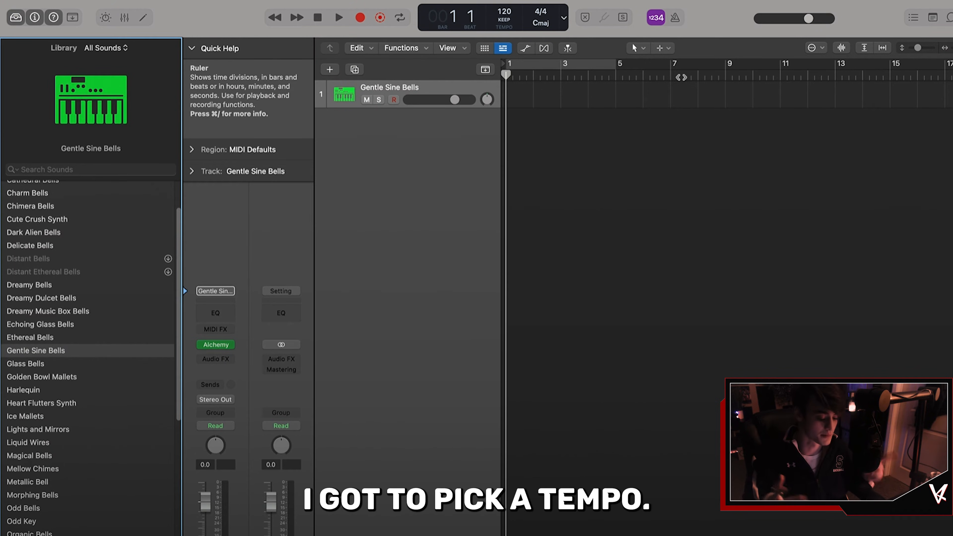
Step: Turn on the metronome, audition it, and set the project tempo to 145 BPM
left_click(675, 18)
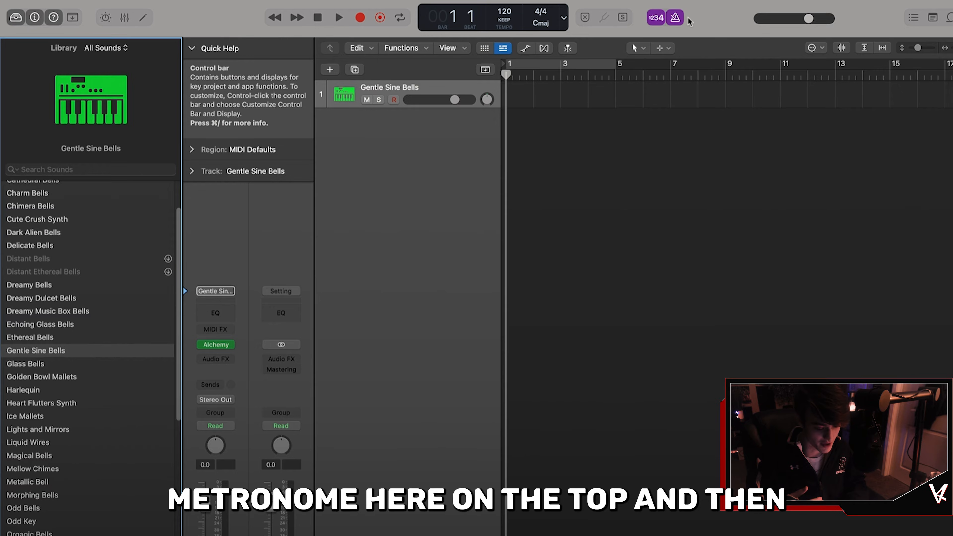
key("space")
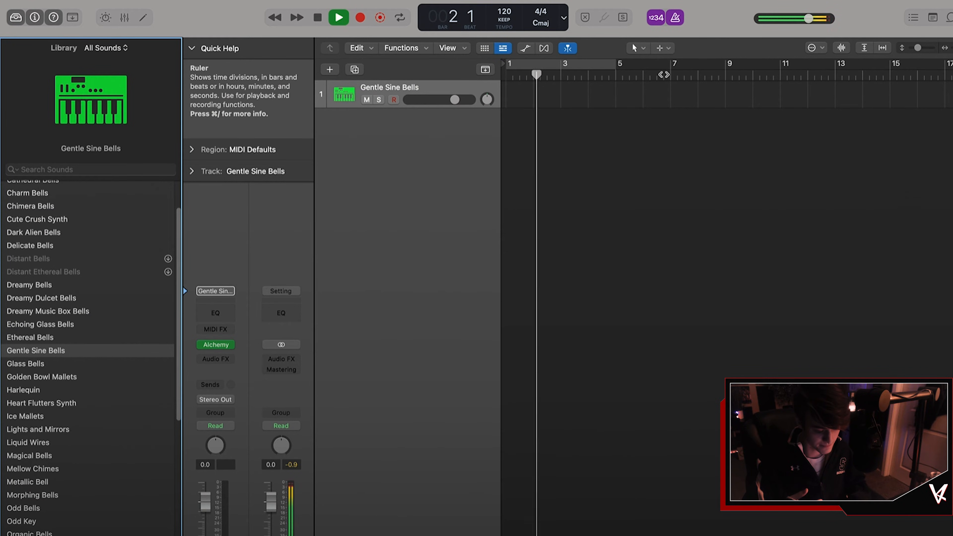
key("space")
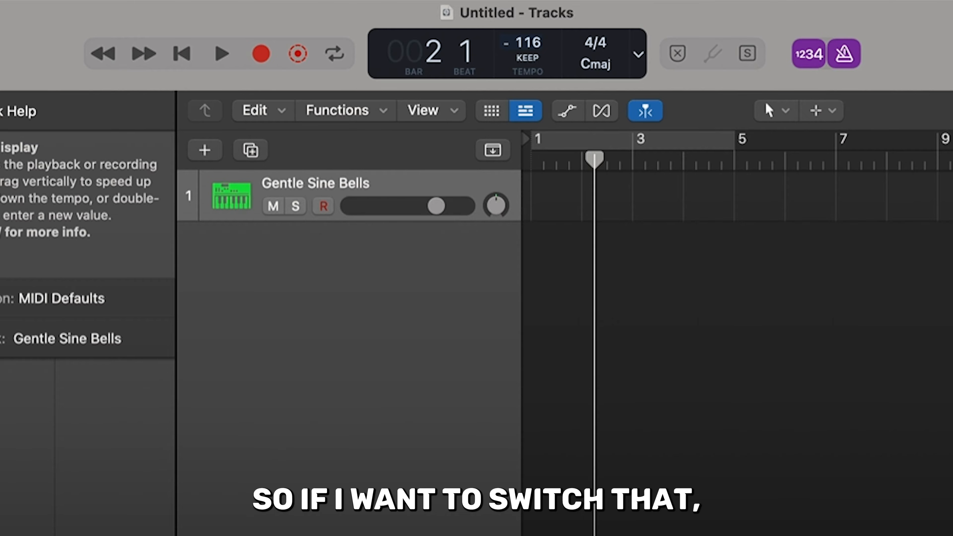
left_click_drag(506, 44, 461, 49)
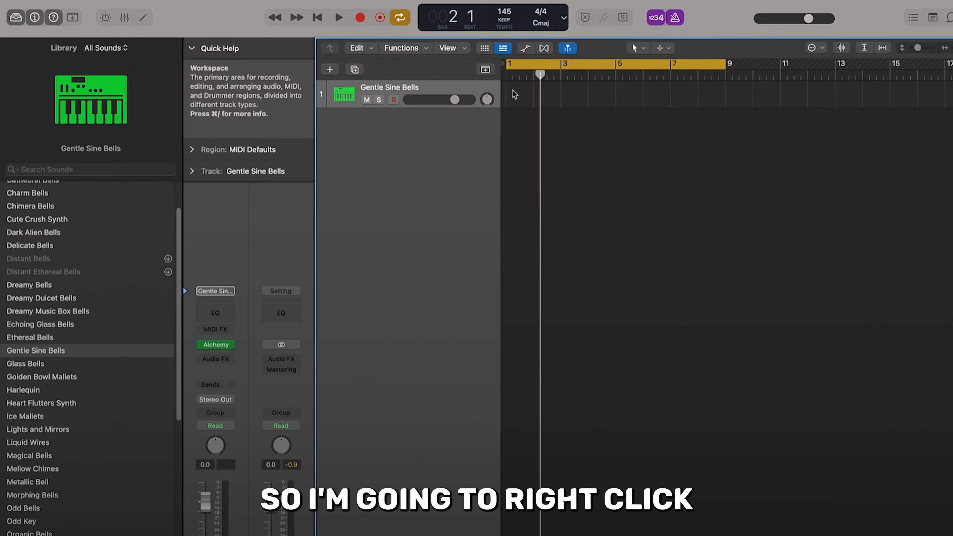
Step: Create an empty MIDI region on the track lengthened to bar 9, and set the cycle range to match
right_click(546, 189)
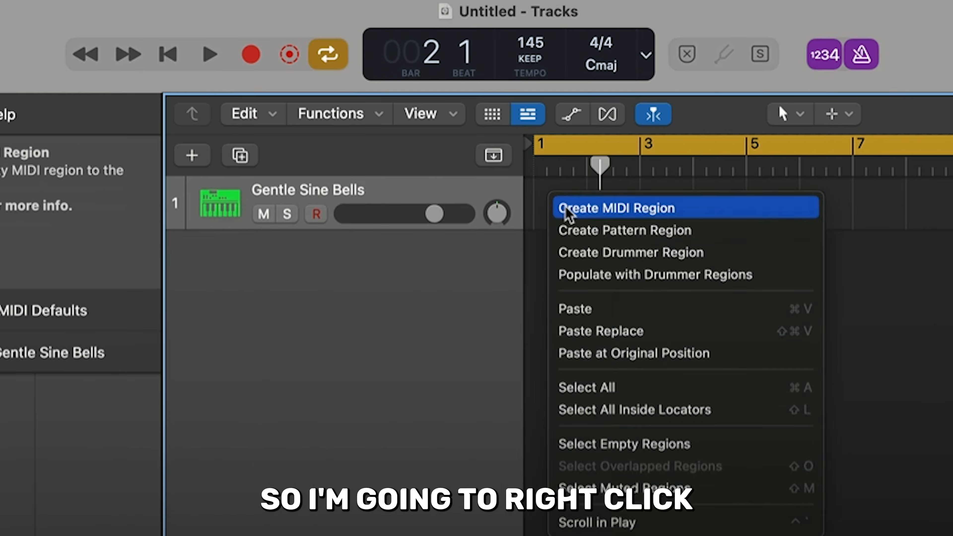
left_click(560, 200)
left_click_drag(586, 215, 746, 216)
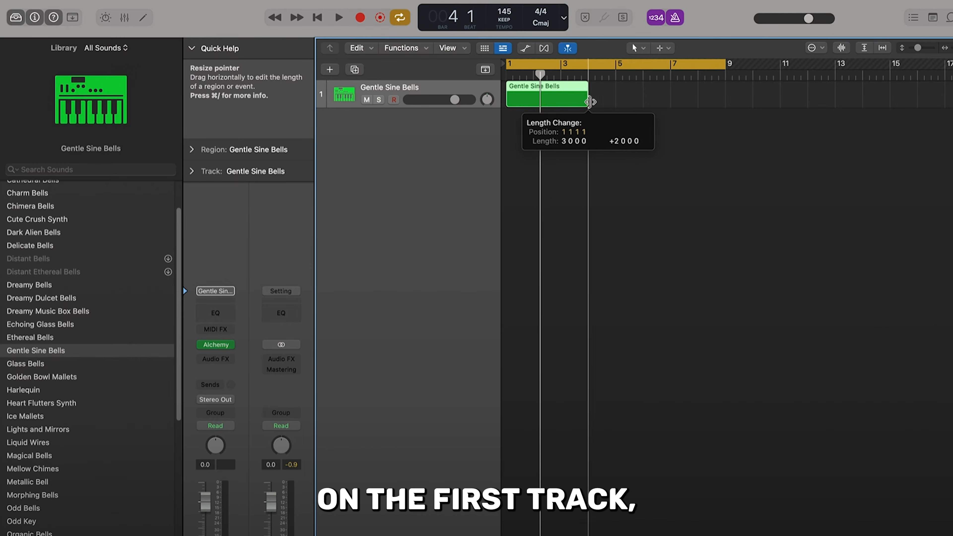
left_click_drag(613, 100, 729, 89)
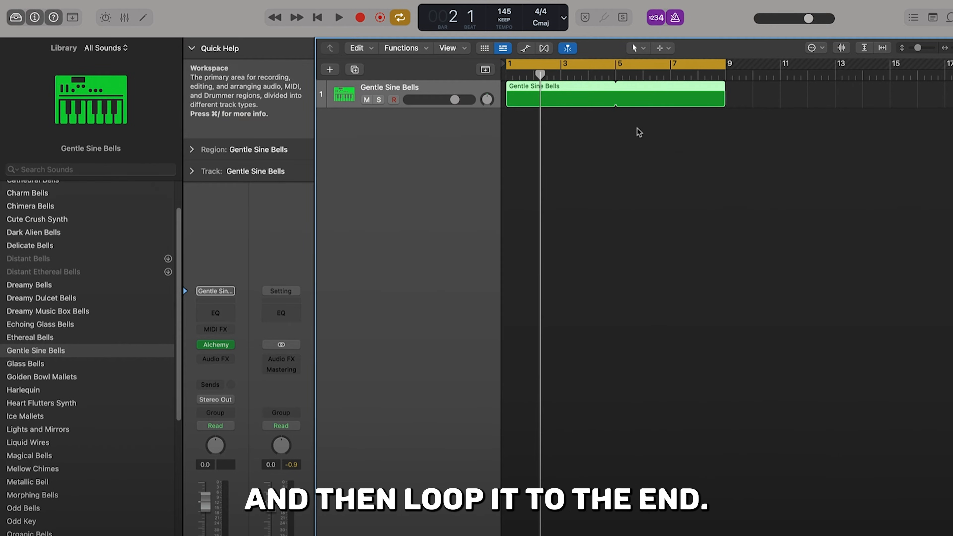
Step: Open the region in the piano roll and draw three-note chords at bars 1, 2 and 3
double_click(550, 105)
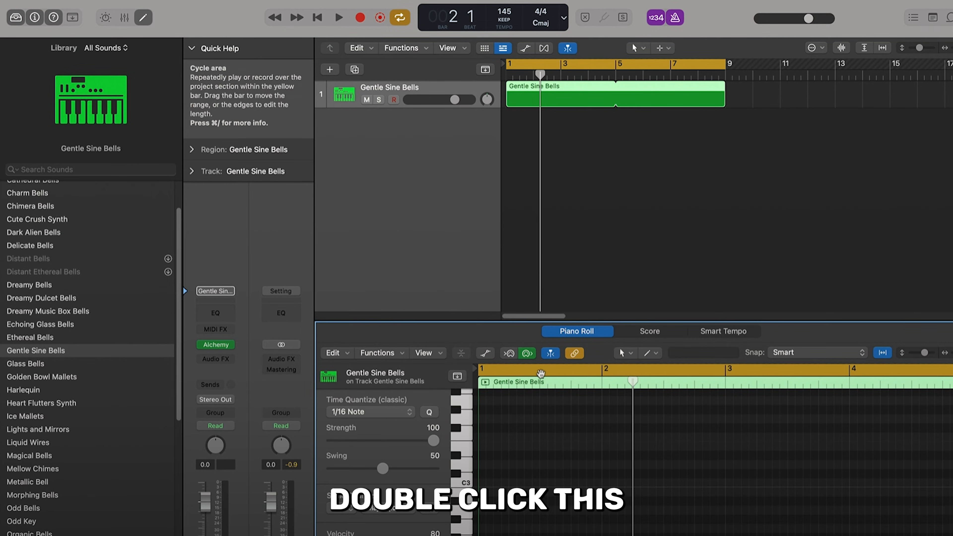
left_click_drag(566, 322, 566, 232)
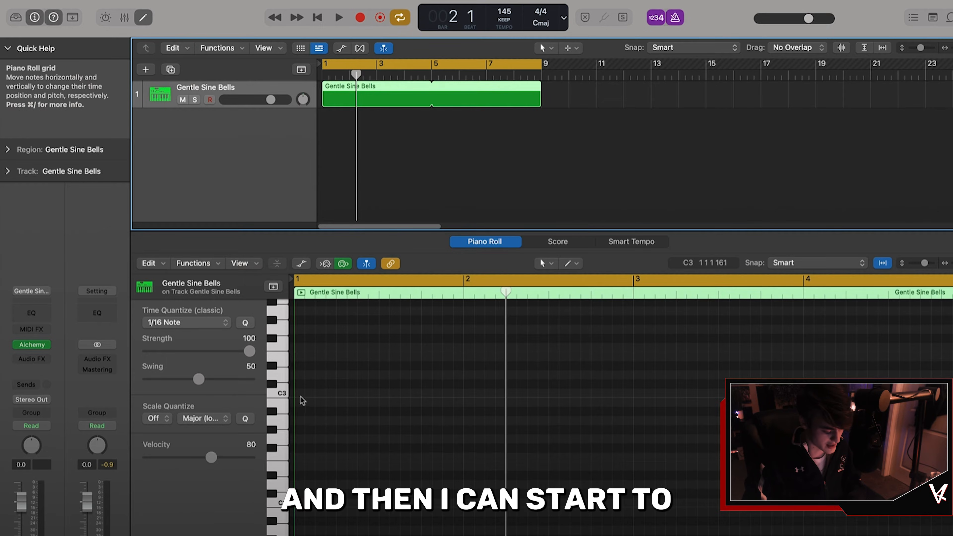
left_click(282, 392)
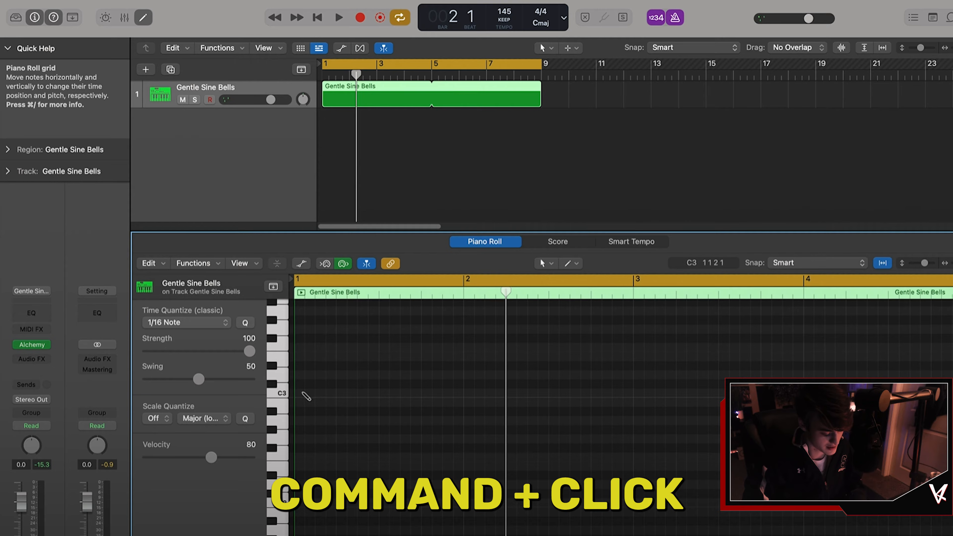
left_click(299, 393, "super")
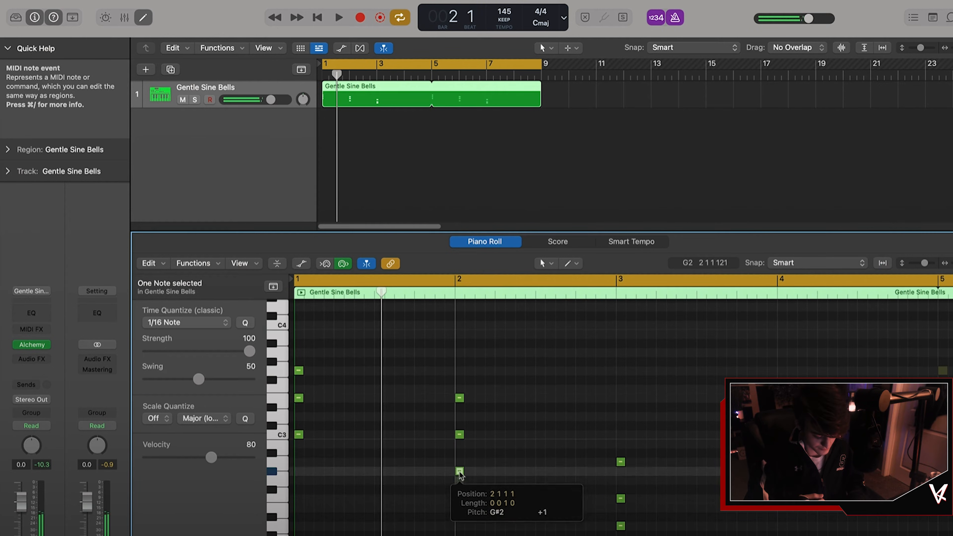
key("space")
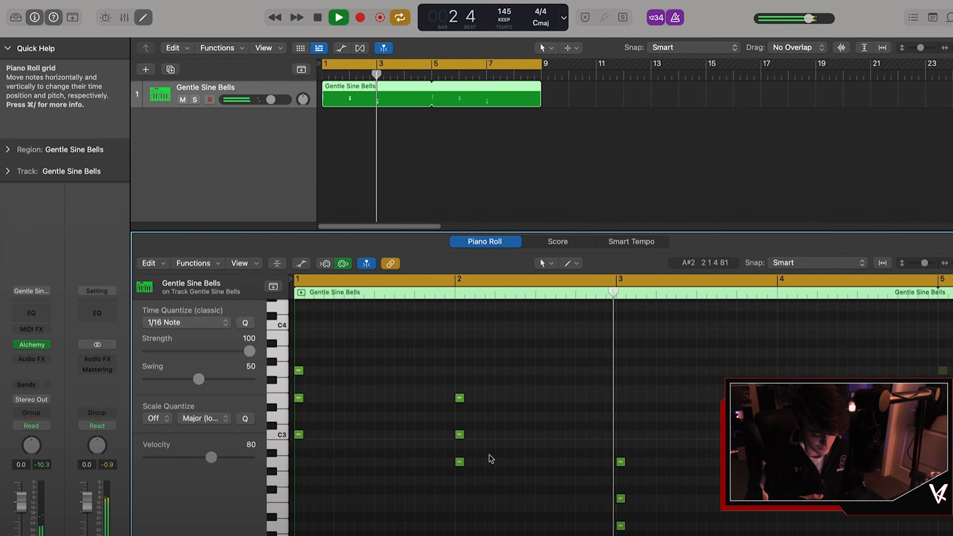
Step: Select all notes and apply legato, shortening overlapped notes, so each chord extends to the next
key("super+a")
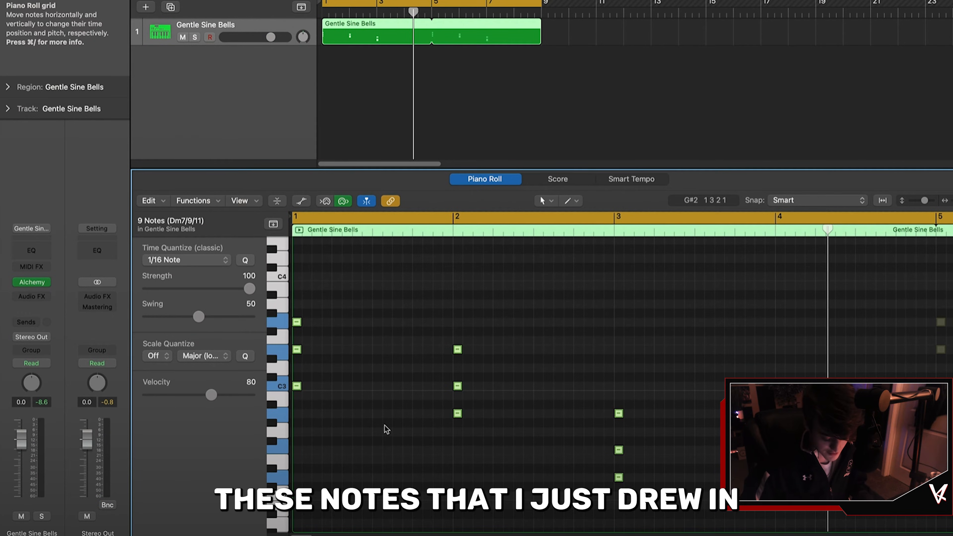
key("shift+backslash")
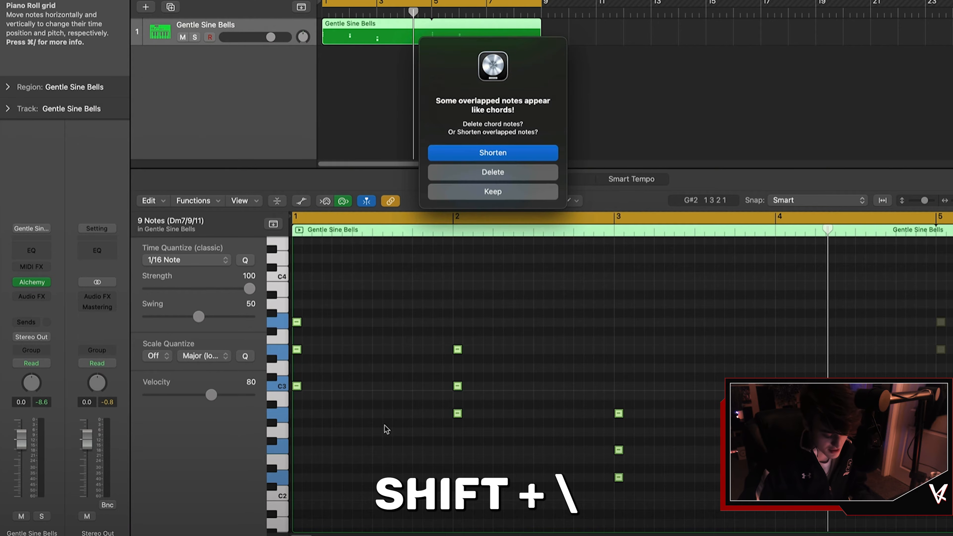
left_click(434, 161)
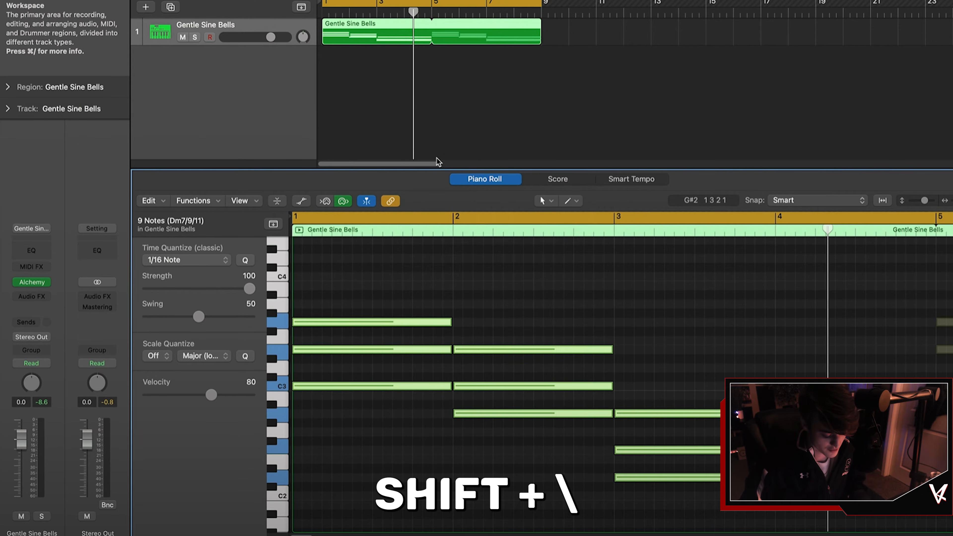
left_click(573, 304)
key("space")
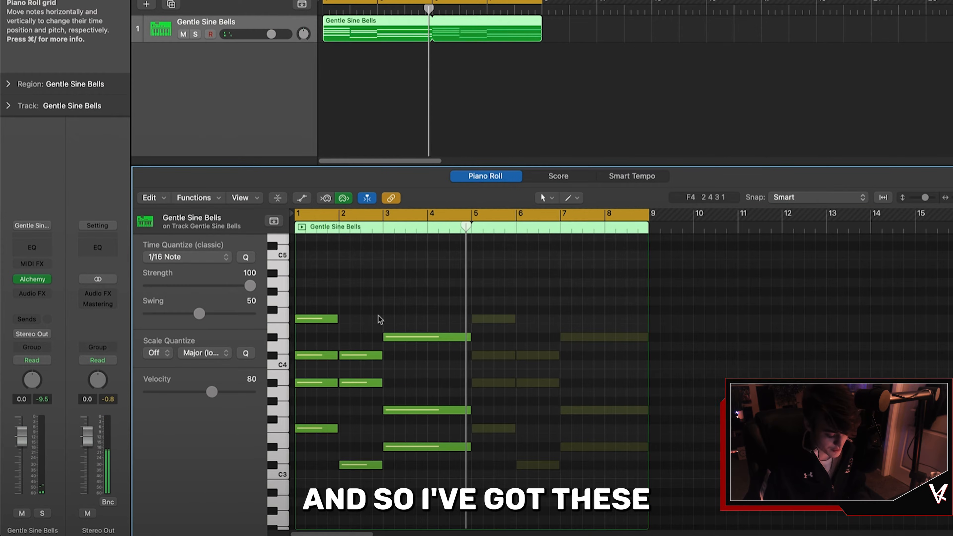
Step: Zoom in and draw short high melody notes above the chords across bars 1 to 3
scroll(380, 319, "up", 5)
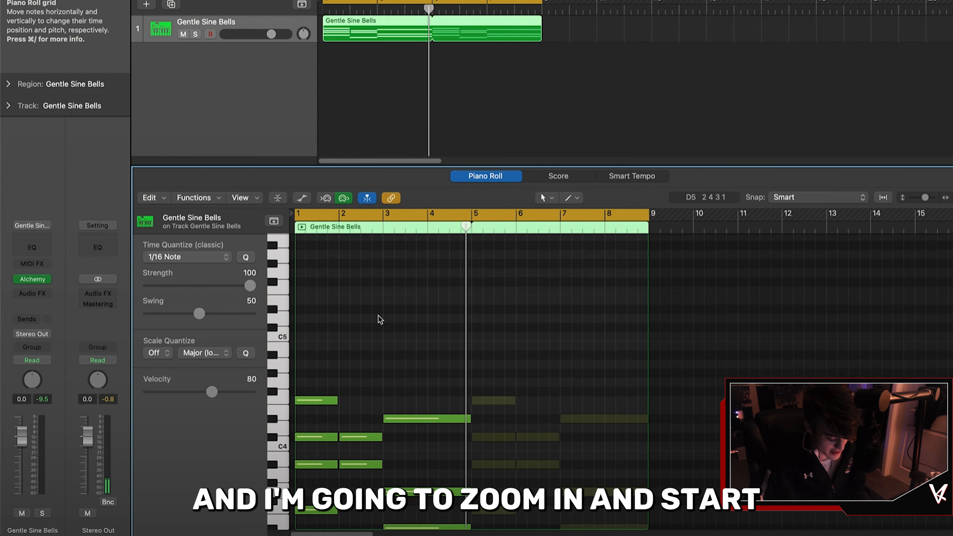
key("super+Right")
key("super+Right")
key("super+Right")
scroll(378, 316, "left", 10)
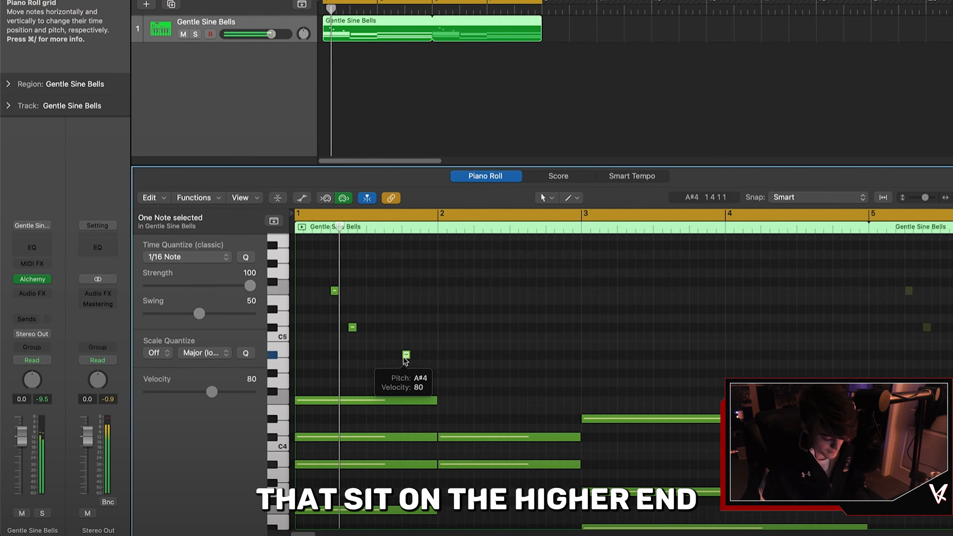
key("Return")
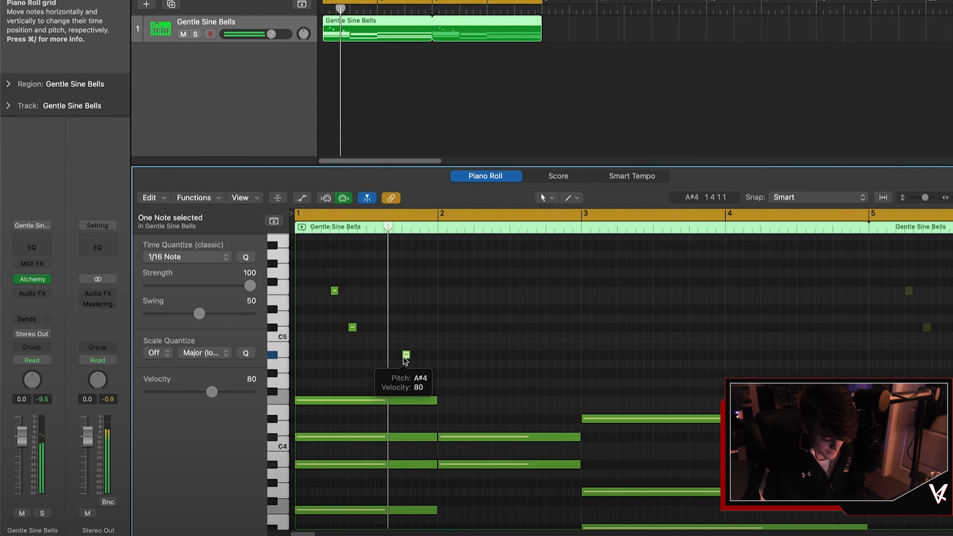
left_click(514, 354, "super")
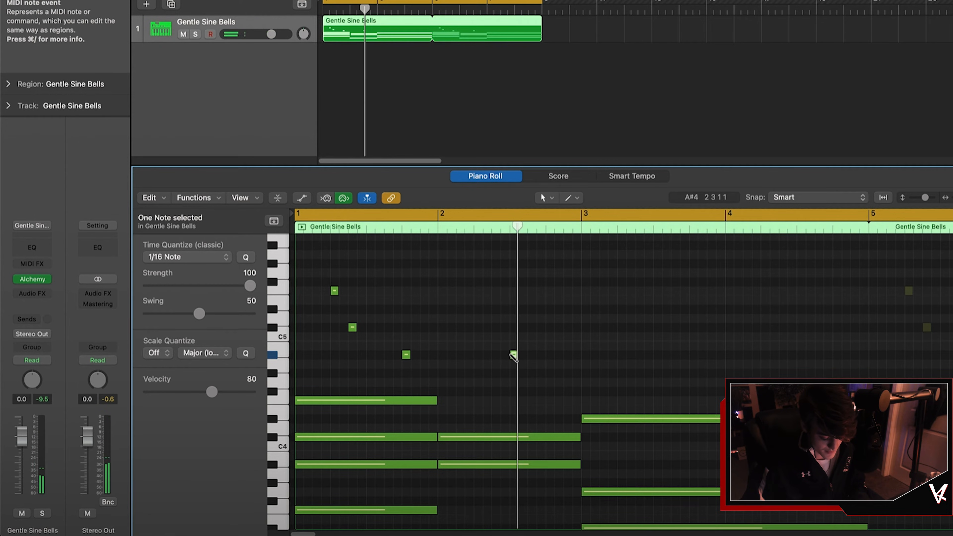
left_click(549, 328, "super")
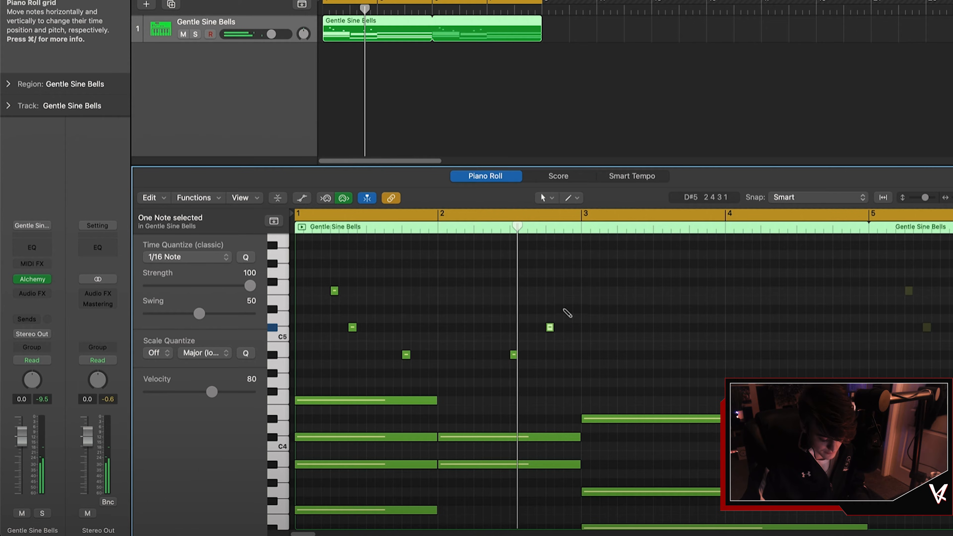
left_click(585, 308, "super")
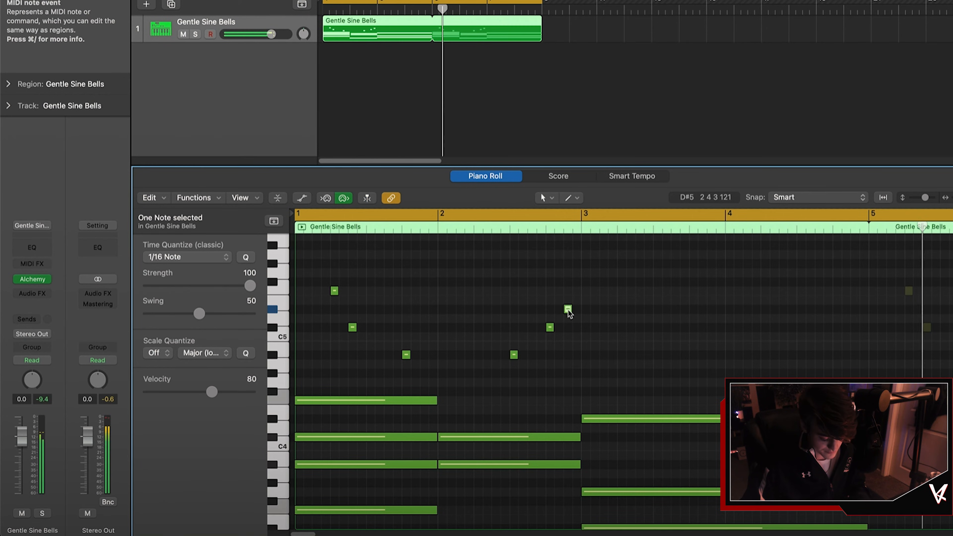
left_click(589, 330)
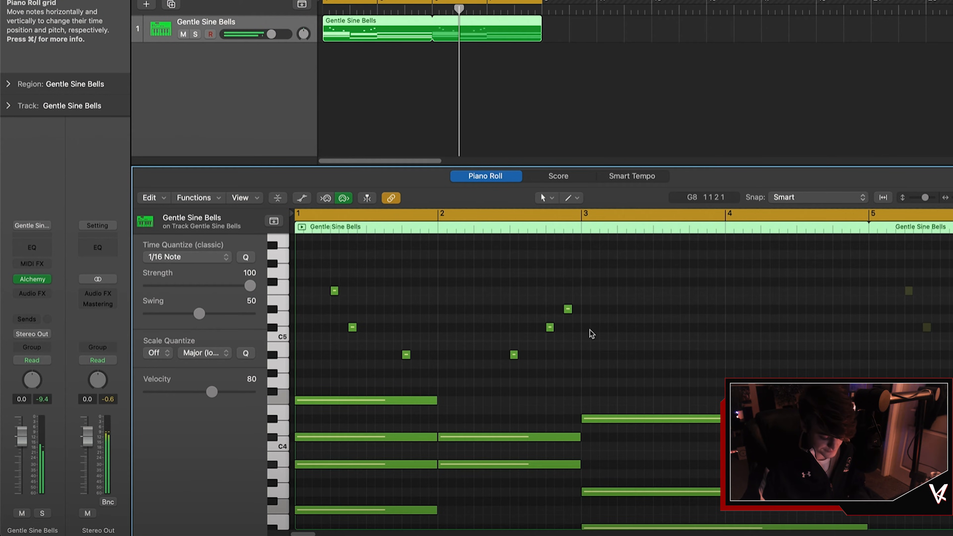
Step: Duplicate the bell track and load the Analog Stack Synth patch on the new track
scroll(592, 333, "down", 2)
scroll(591, 333, "down", 2)
scroll(591, 333, "up", 4)
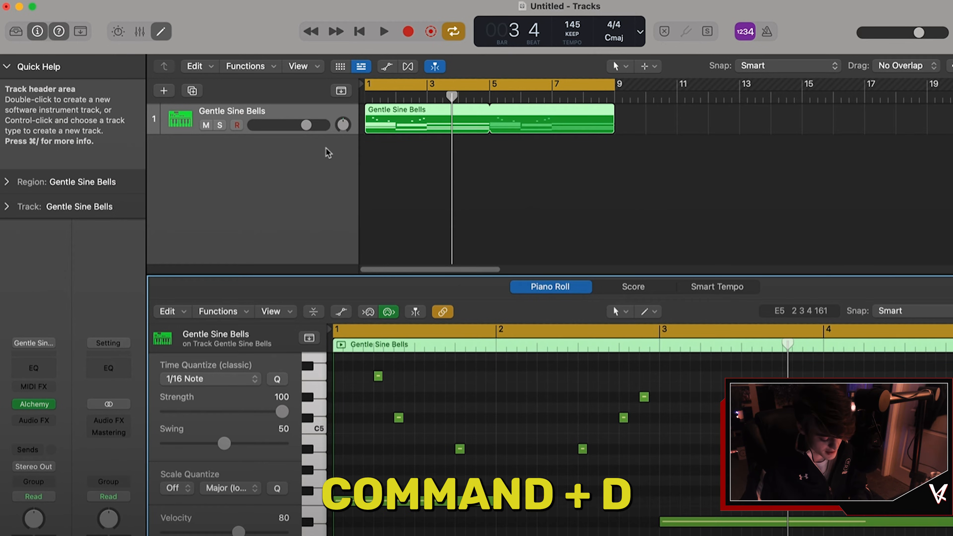
key("super+d")
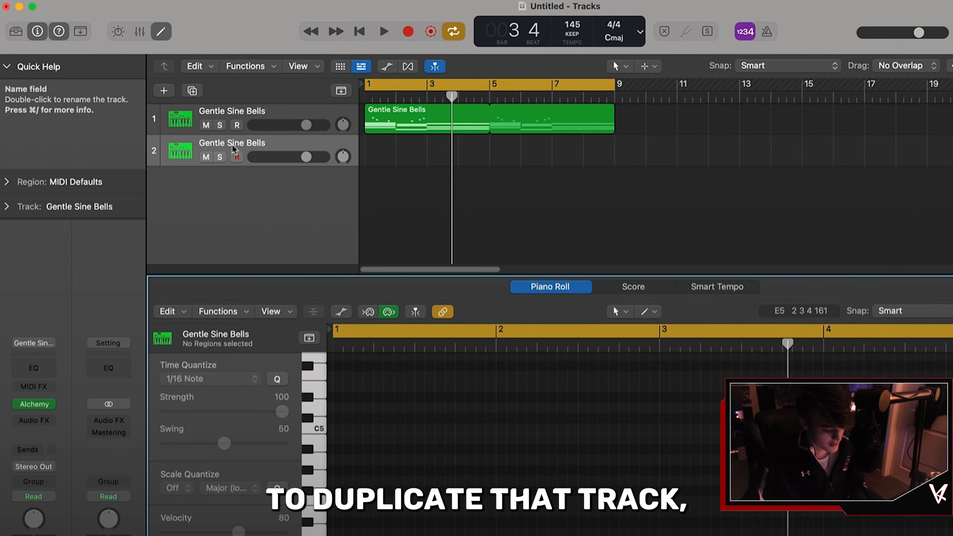
left_click(15, 32)
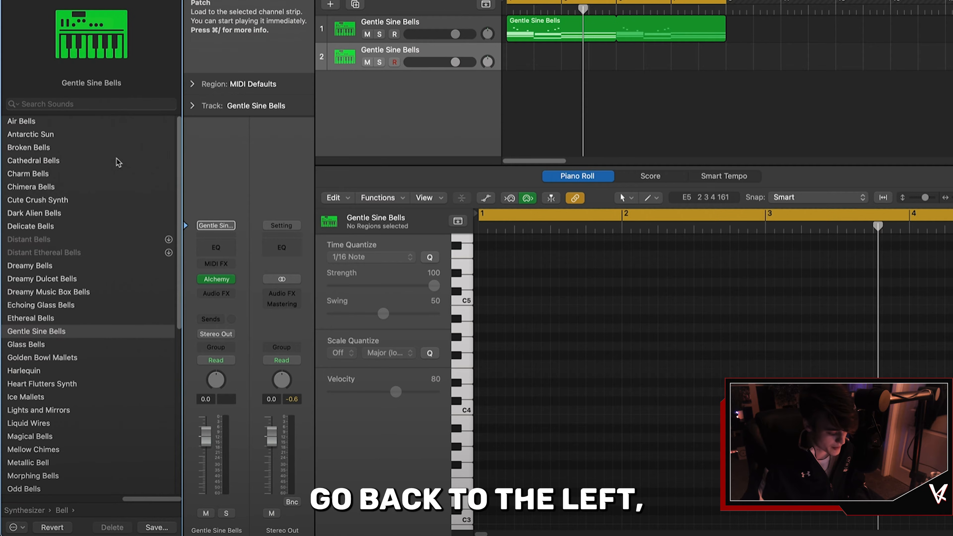
scroll(25, 205, "left", 5)
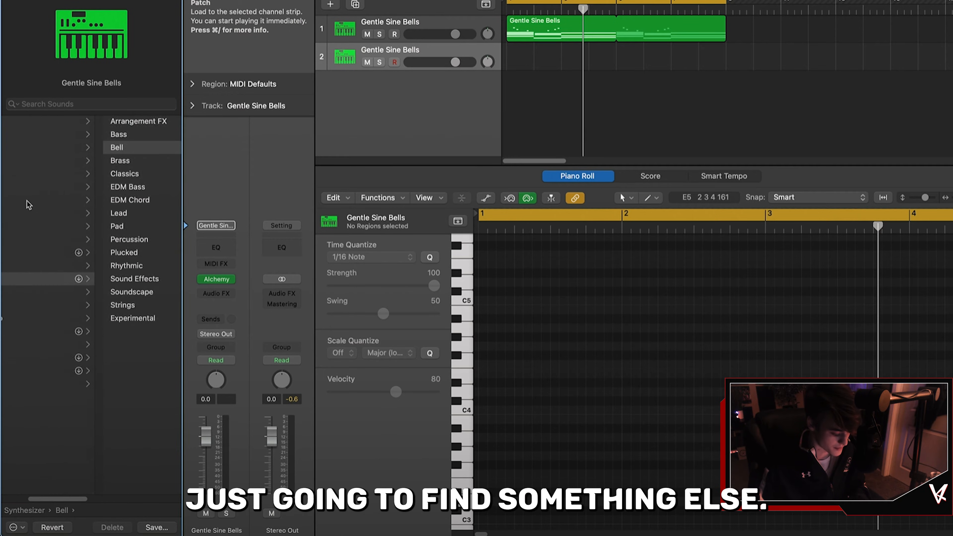
scroll(28, 205, "right", 3)
scroll(26, 204, "right", 2)
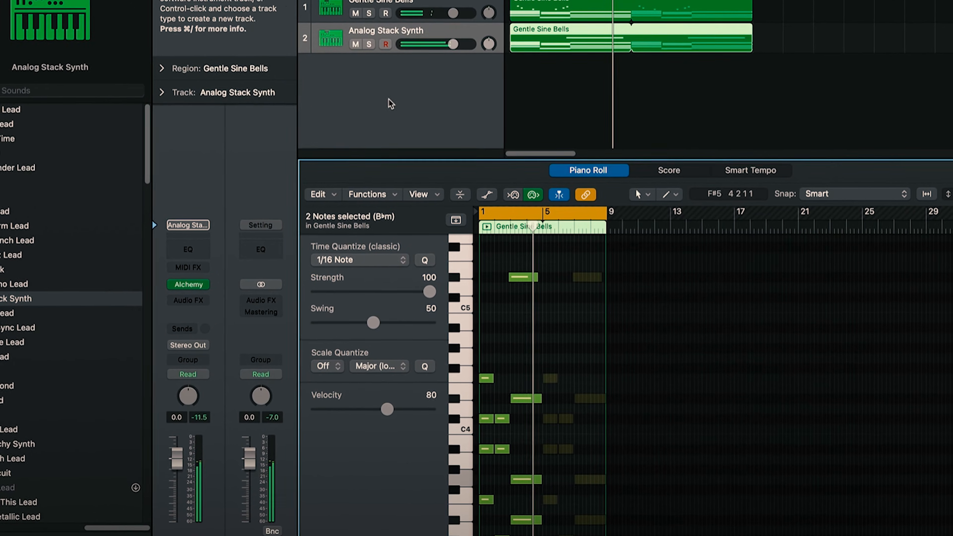
Step: Add a Channel EQ to the synth track, enable its low-pass band and lower it to about 2180 Hz
left_click(190, 249)
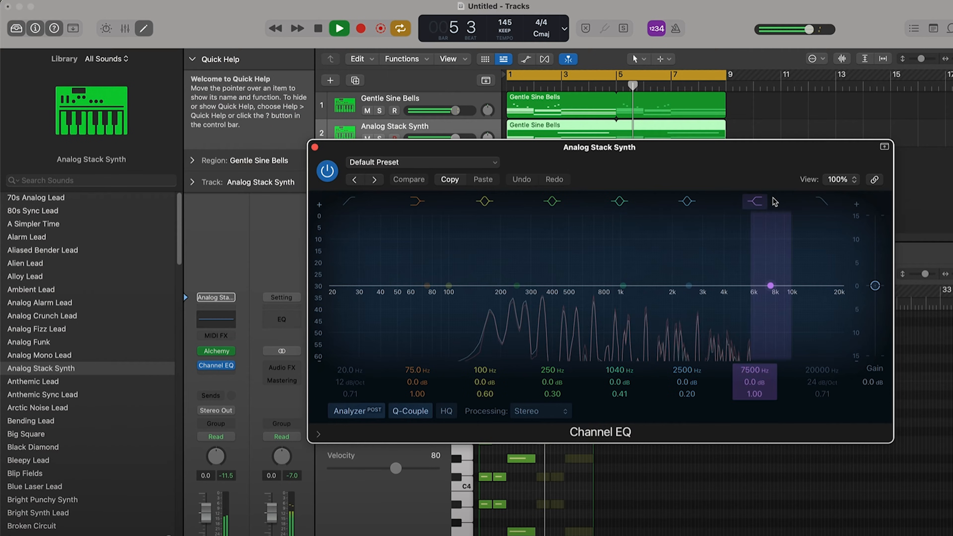
key("space")
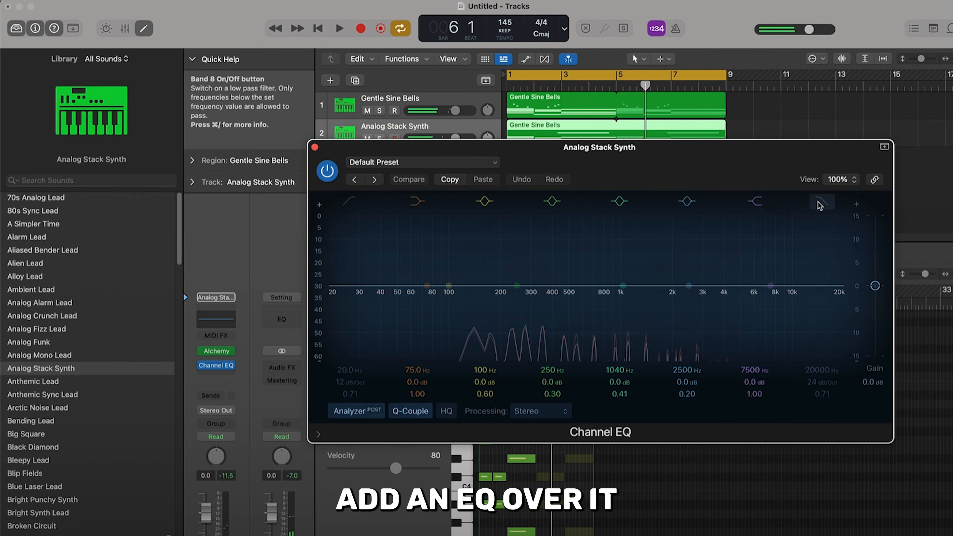
left_click(819, 205)
left_click_drag(830, 300, 775, 303)
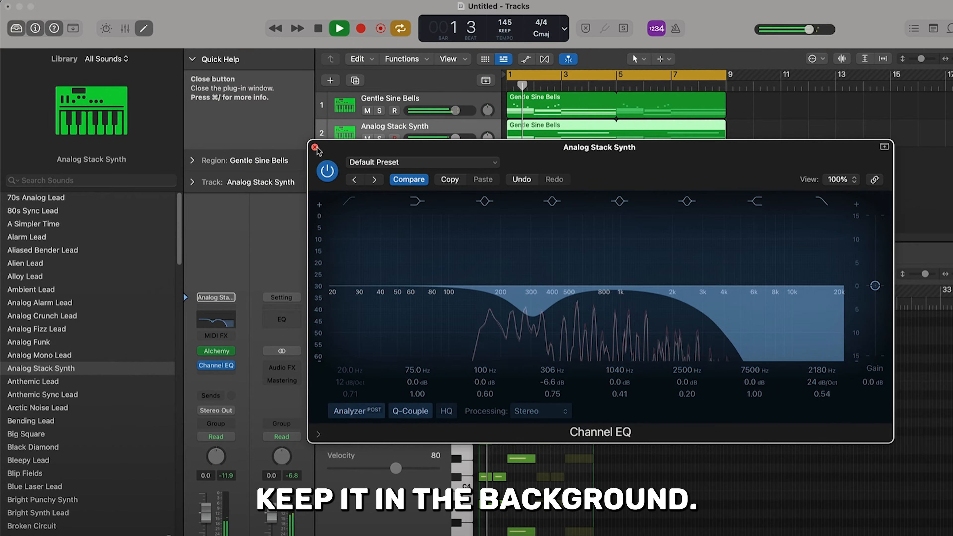
Step: Close the Channel EQ window and play the arrangement back
left_click(315, 147)
left_click(620, 179)
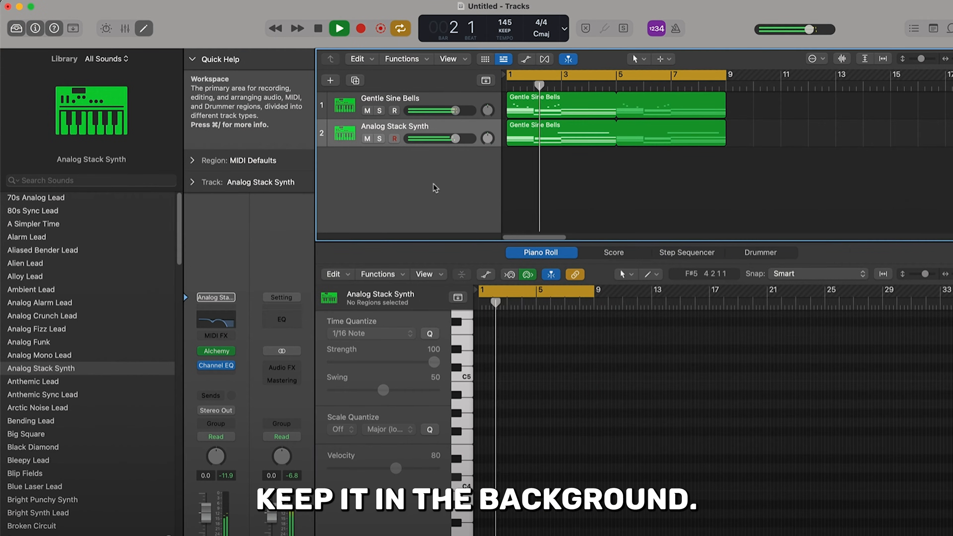
key("space")
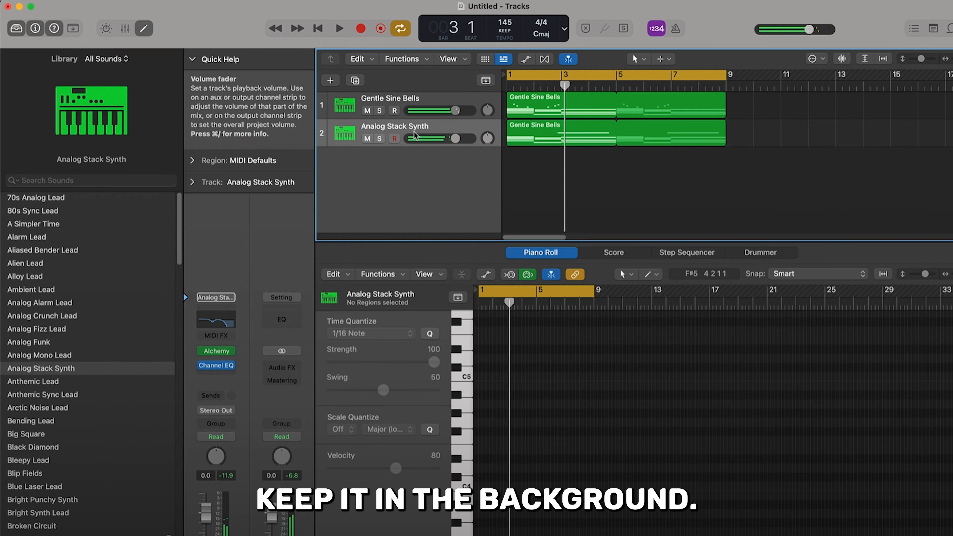
Step: Rename the Analog Stack Synth track as Synth
double_click(407, 124)
type("Syn")
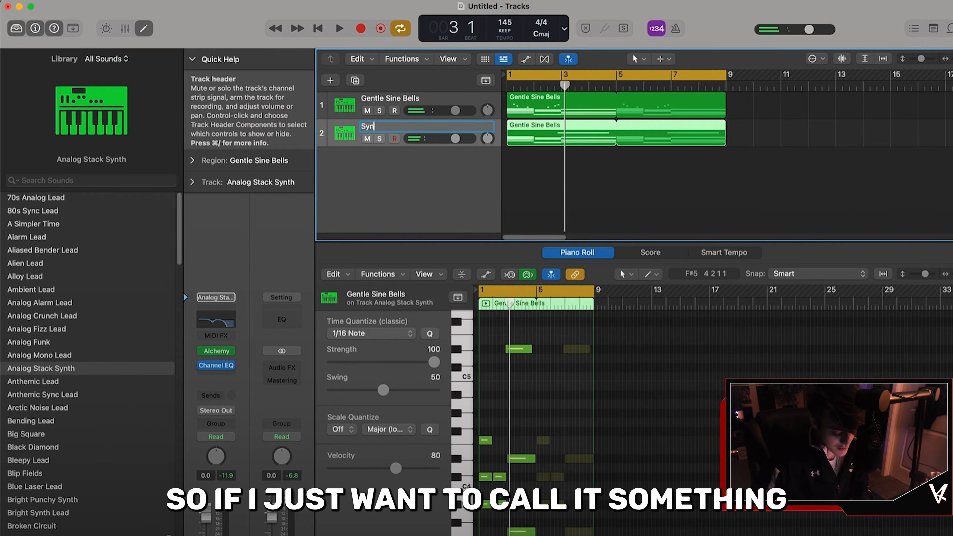
type("th")
key("Return")
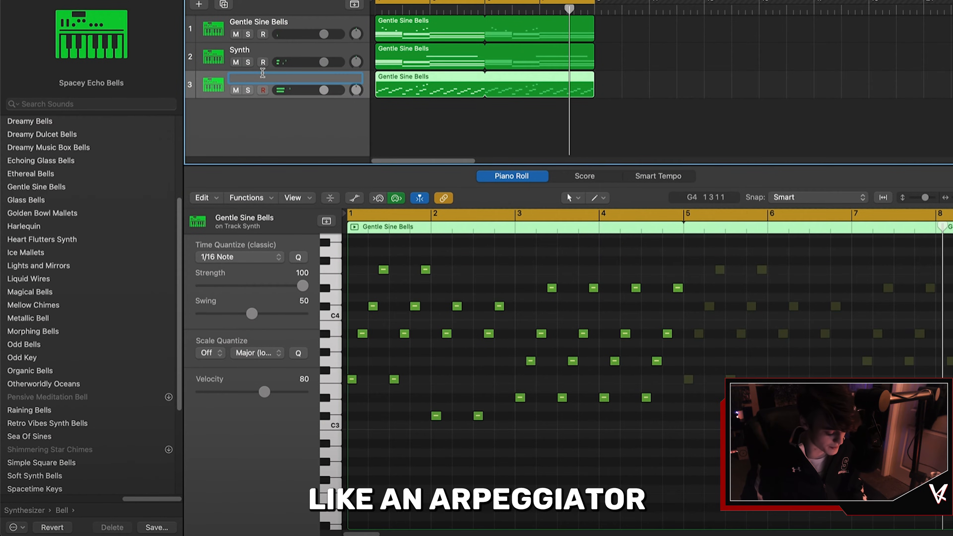
Step: Rename the third track as synth arp
type("synth")
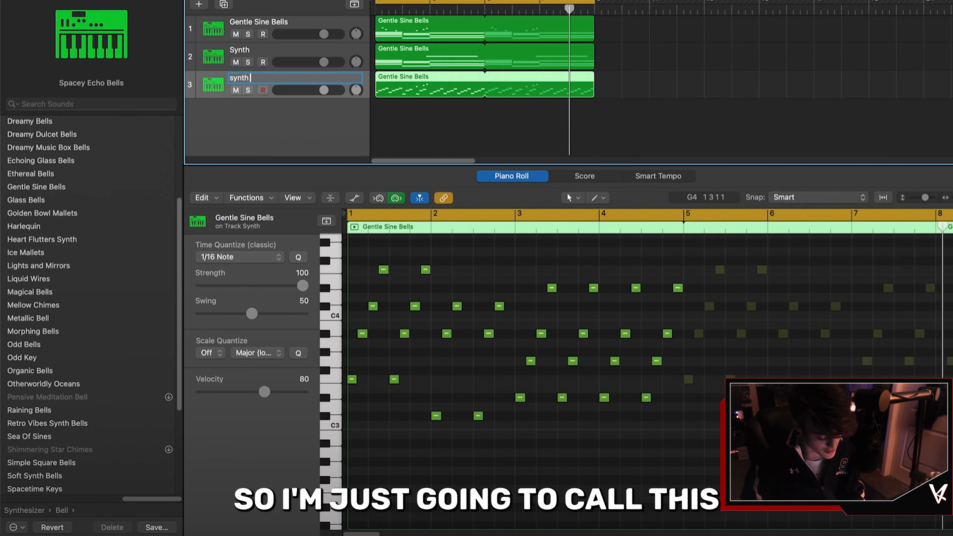
type(" arp")
key("Return")
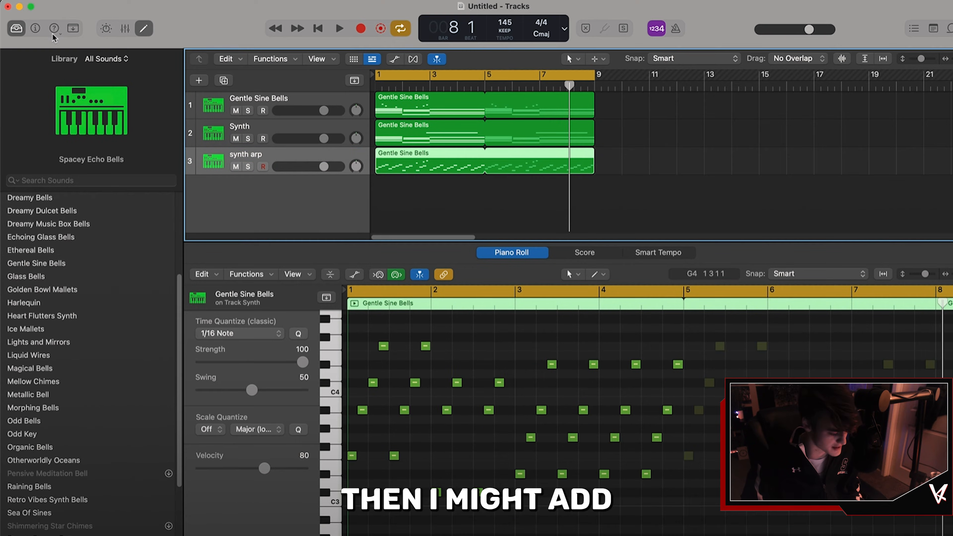
Step: Add a Channel EQ to the synth arp track and cut about -14.2 dB around 2020 Hz
left_click(38, 30)
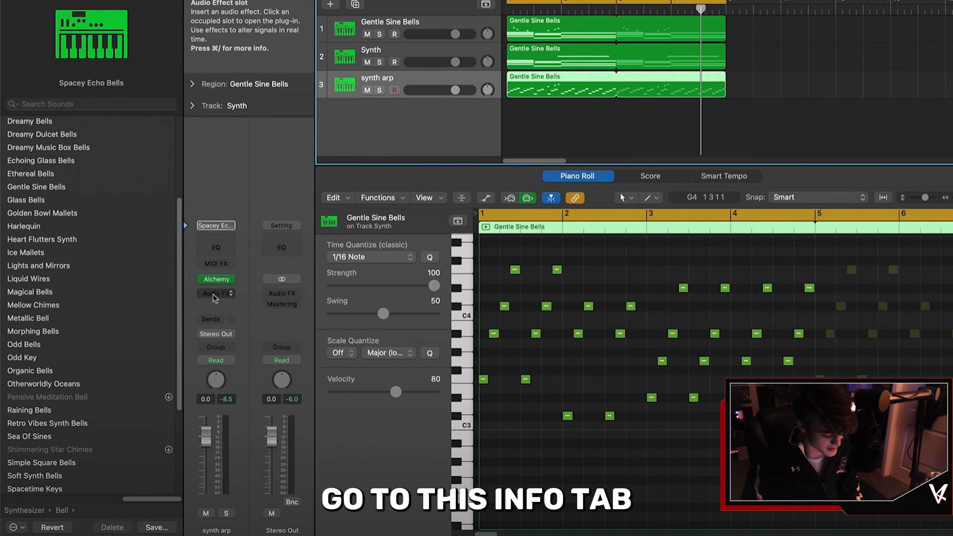
left_click(216, 371)
mouse_move(216, 375)
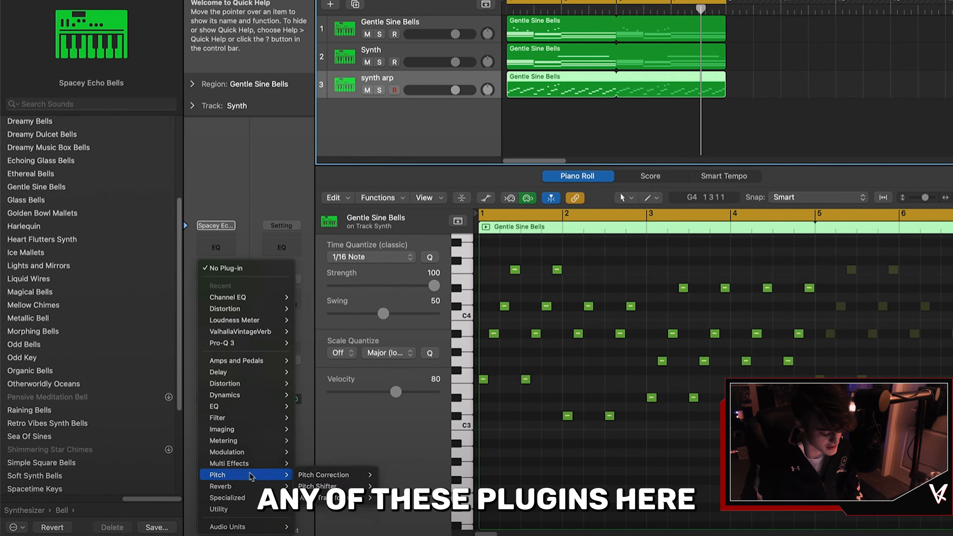
mouse_move(259, 408)
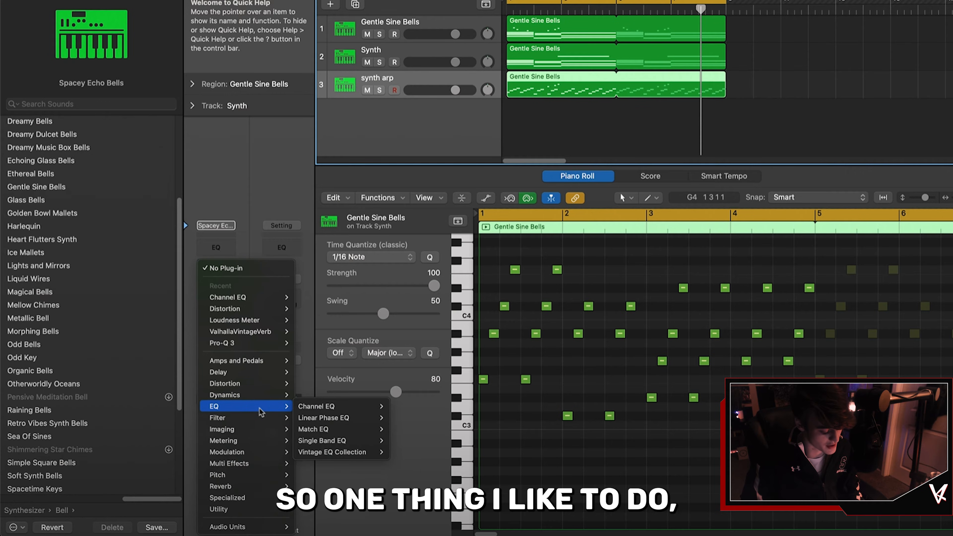
mouse_move(356, 407)
left_click(397, 406)
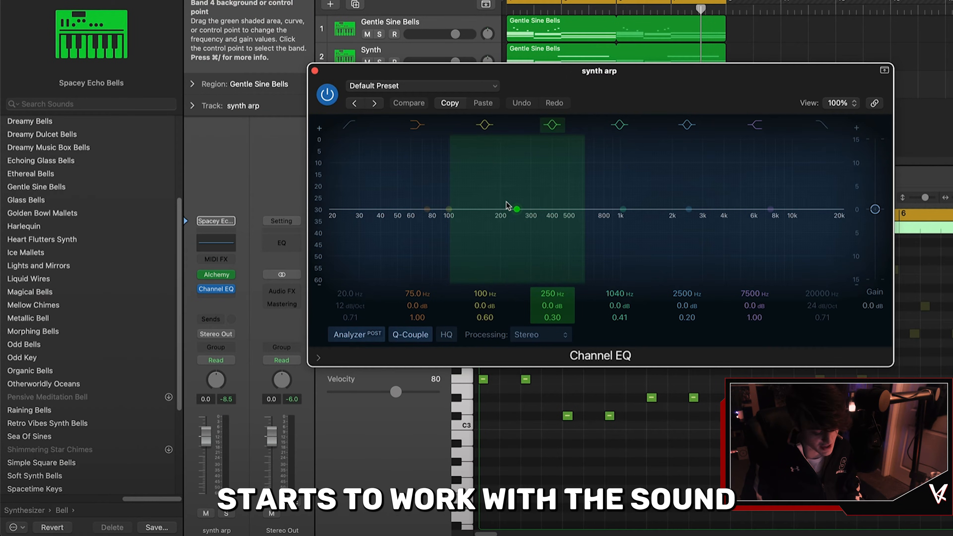
left_click_drag(517, 209, 673, 282)
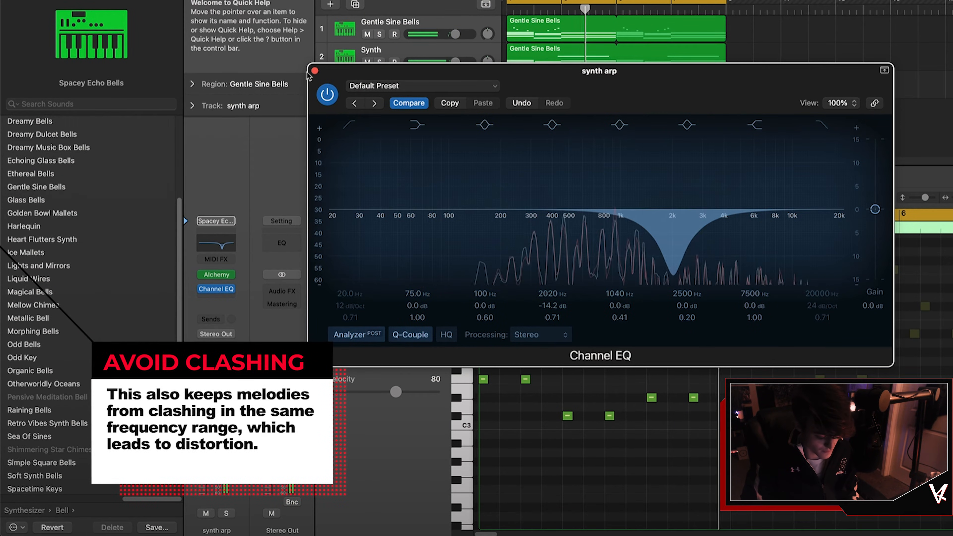
left_click(314, 72)
Step: Insert a stereo Space Designer reverb on the synth arp track
left_click(216, 302)
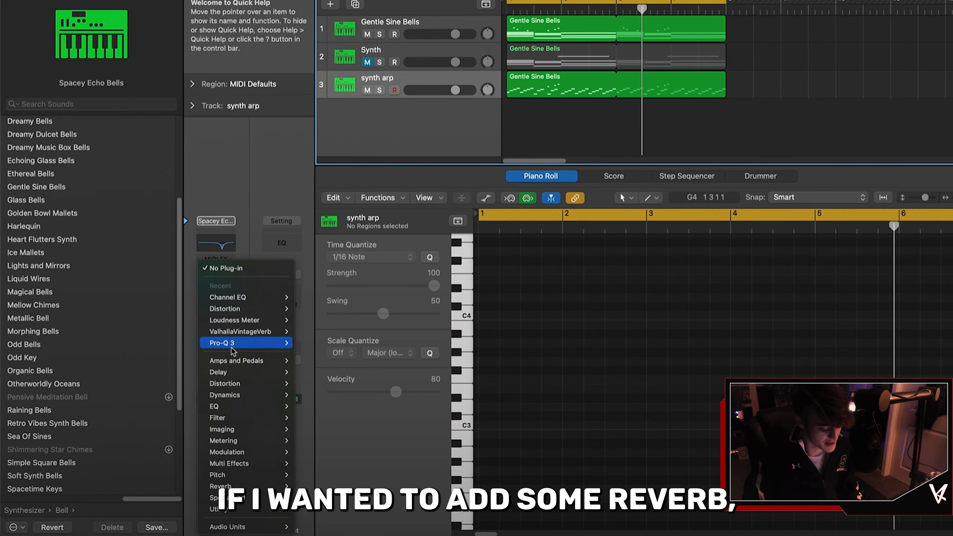
mouse_move(270, 457)
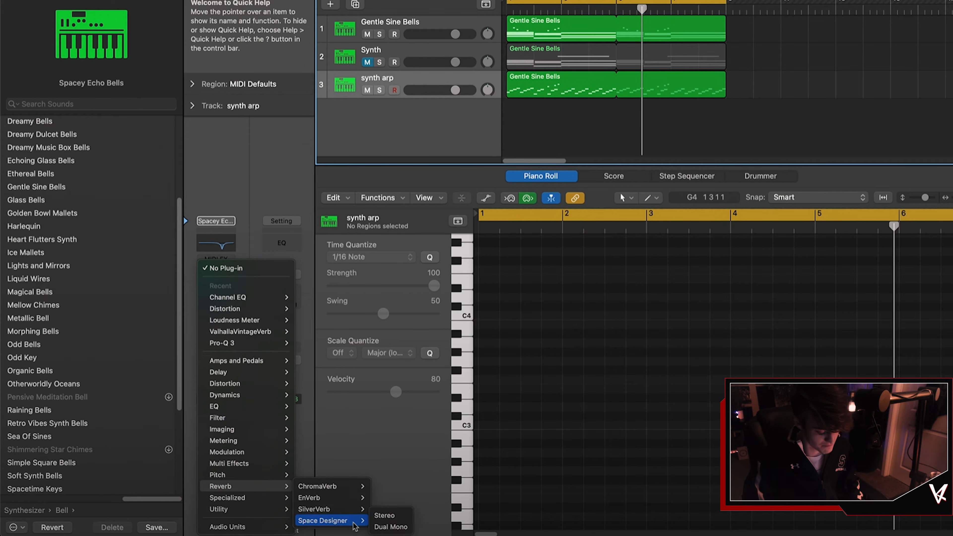
left_click(383, 515)
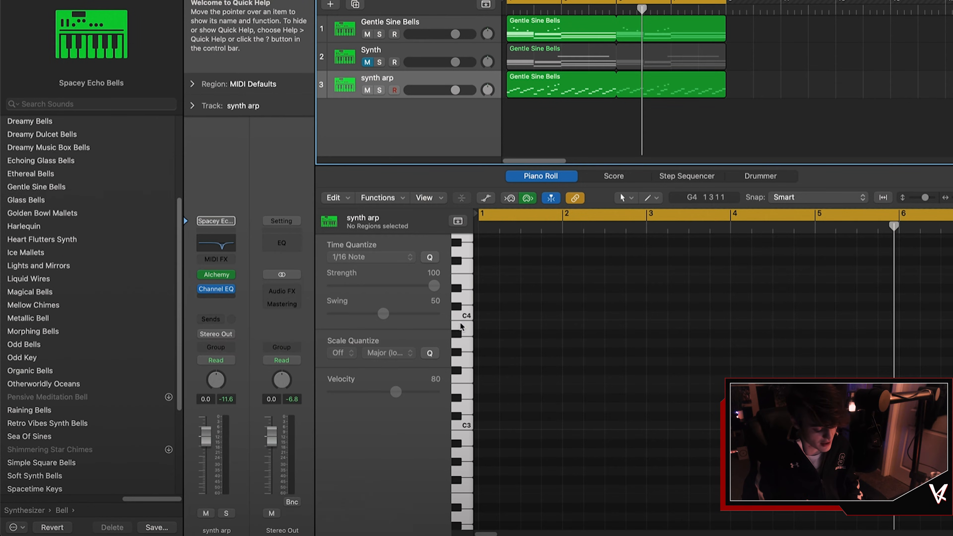
left_click_drag(559, 81, 294, 60)
left_click_drag(357, 63, 344, 63)
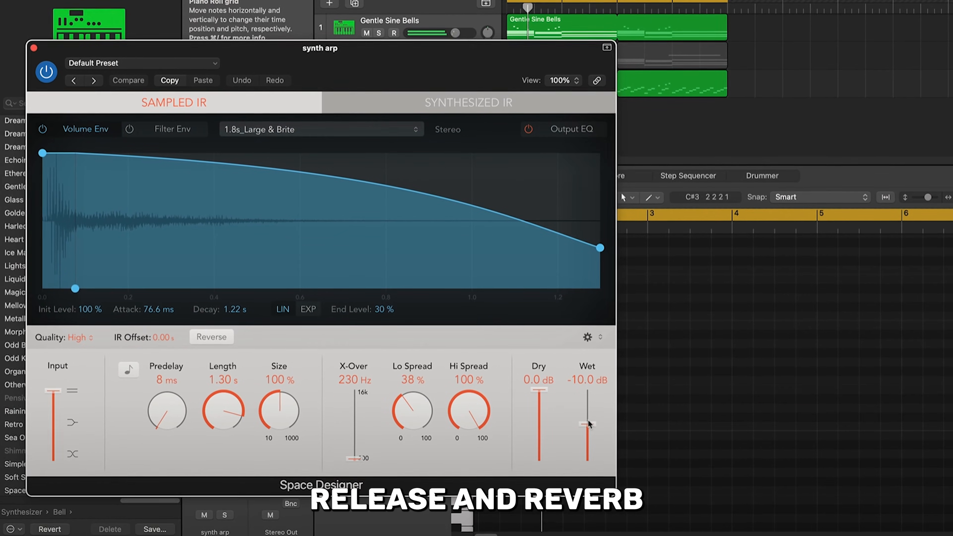
Step: Set the Space Designer dry level to -14.5 dB and the wet level to -18.0 dB
left_click_drag(587, 424, 587, 414)
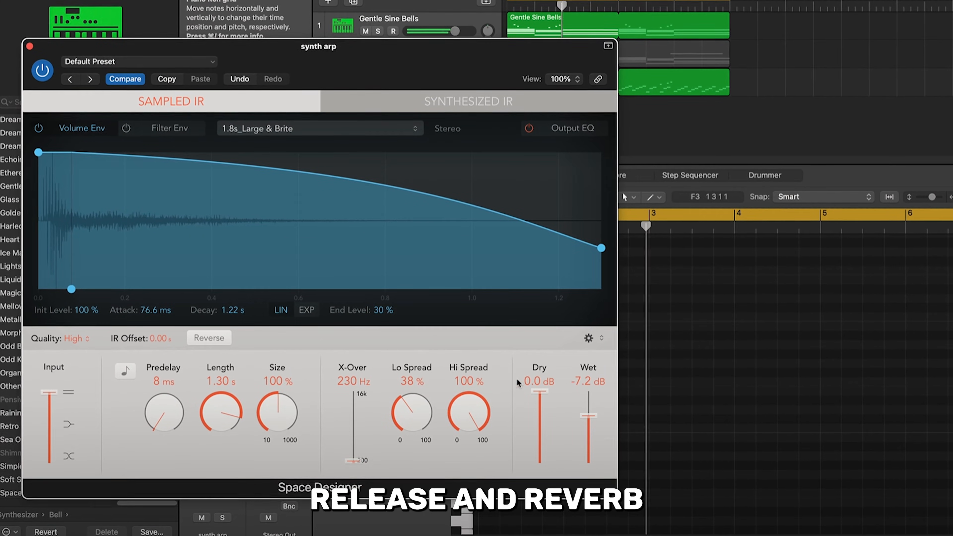
left_click_drag(540, 391, 541, 439)
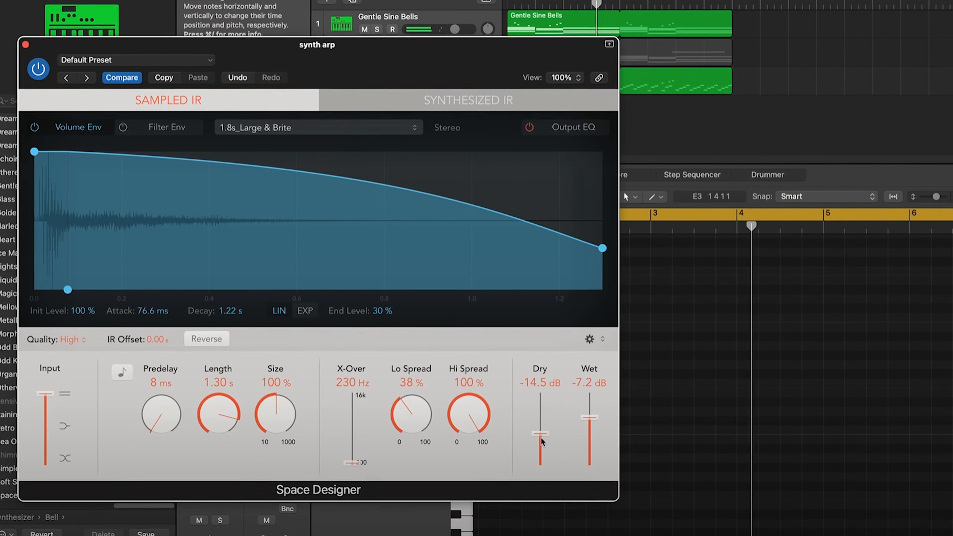
left_click_drag(588, 417, 586, 442)
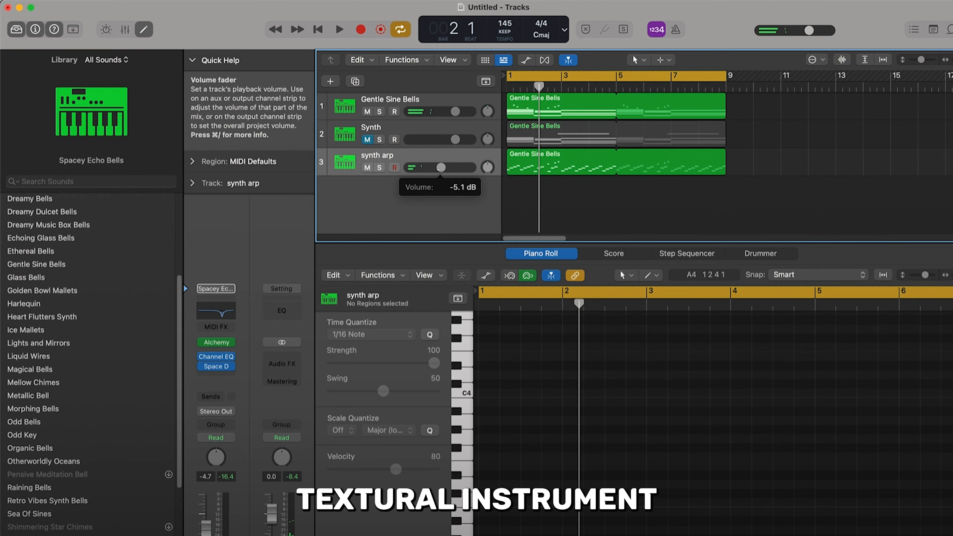
left_click_drag(440, 167, 433, 171)
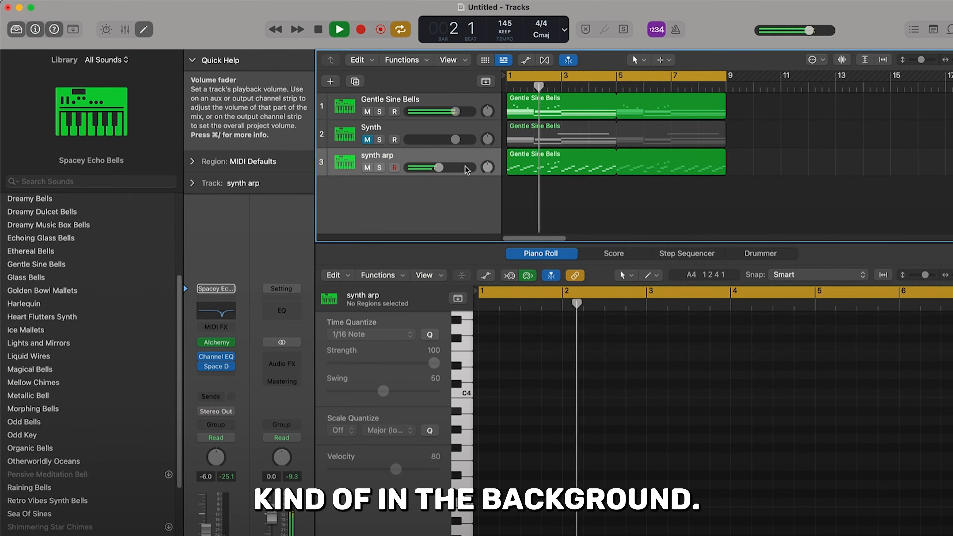
Step: Play back, then duplicate the synth arp track
key("space")
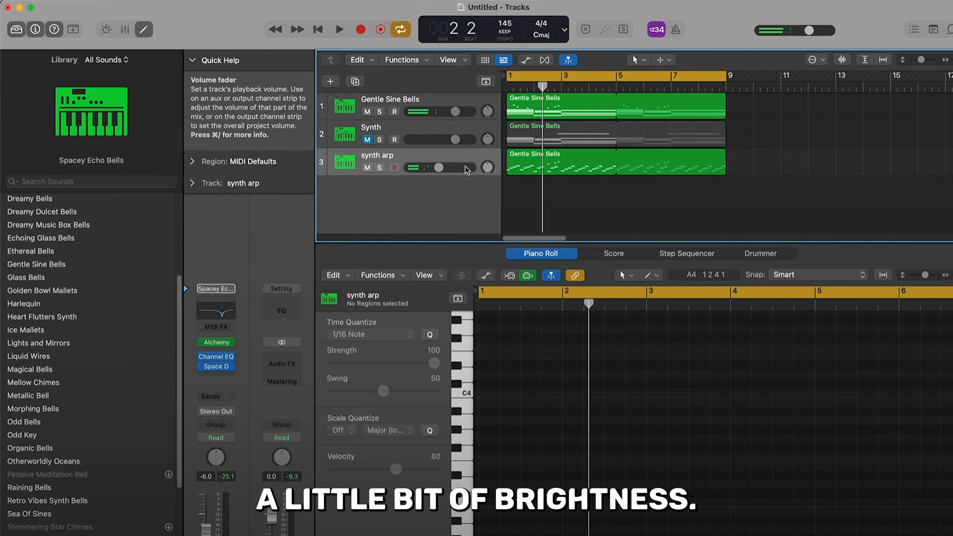
key("super+d")
scroll(103, 320, "down", 5)
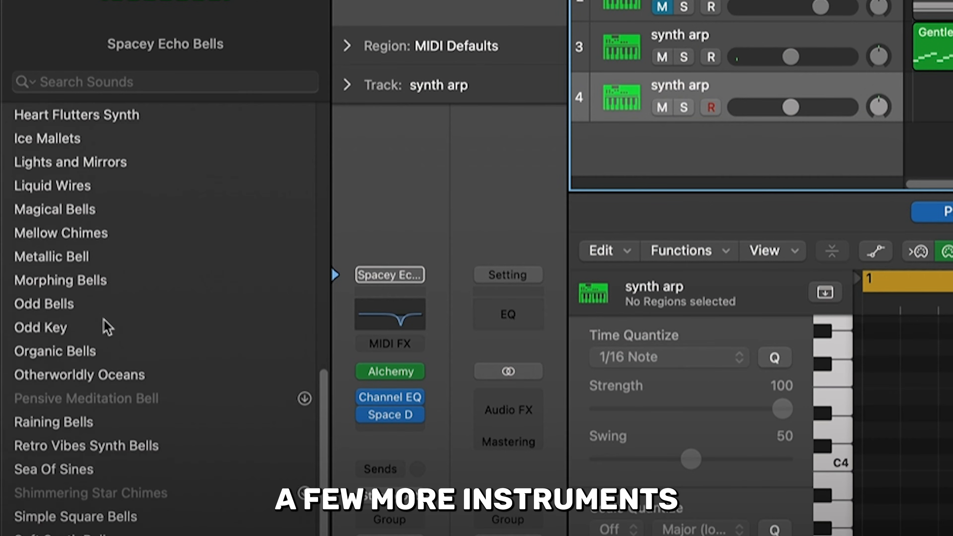
scroll(104, 320, "left", 5)
scroll(107, 327, "left", 5)
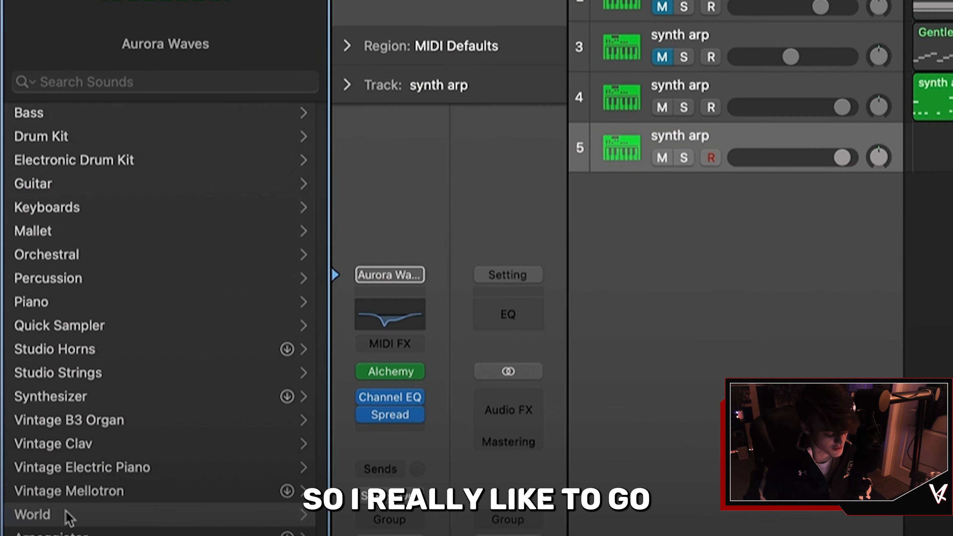
Step: Browse the World stringed instruments and load the Celtic Harp patch on the new track
left_click(66, 510)
left_click(86, 117)
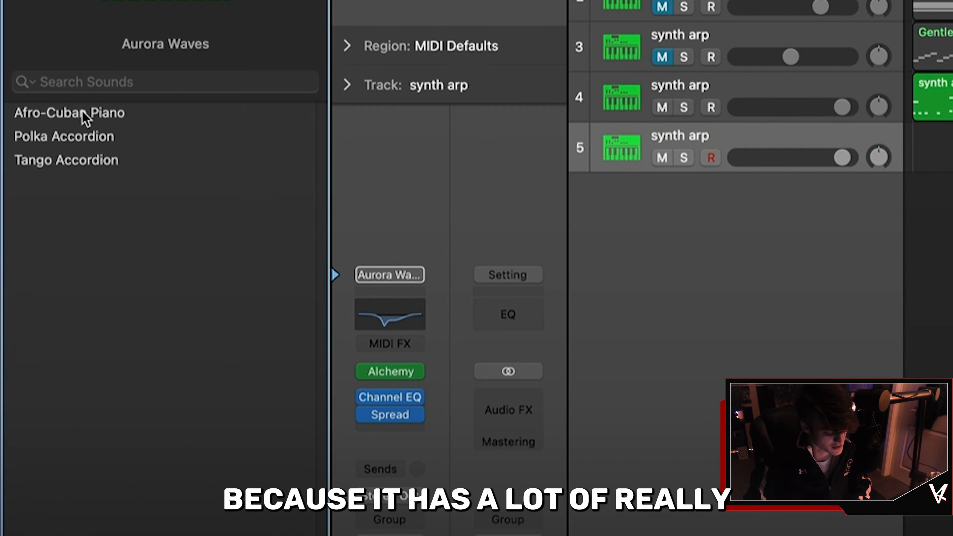
scroll(186, 324, "left", 6)
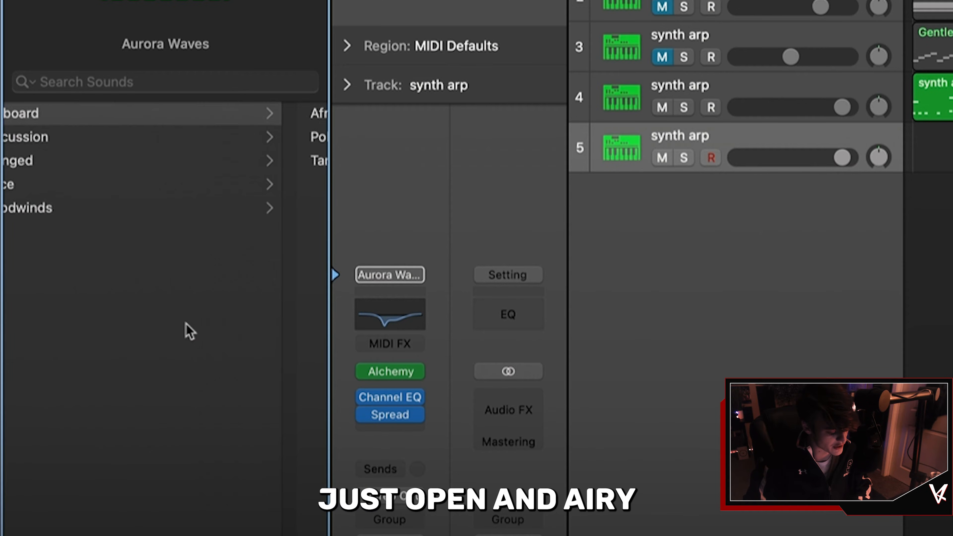
left_click(148, 166)
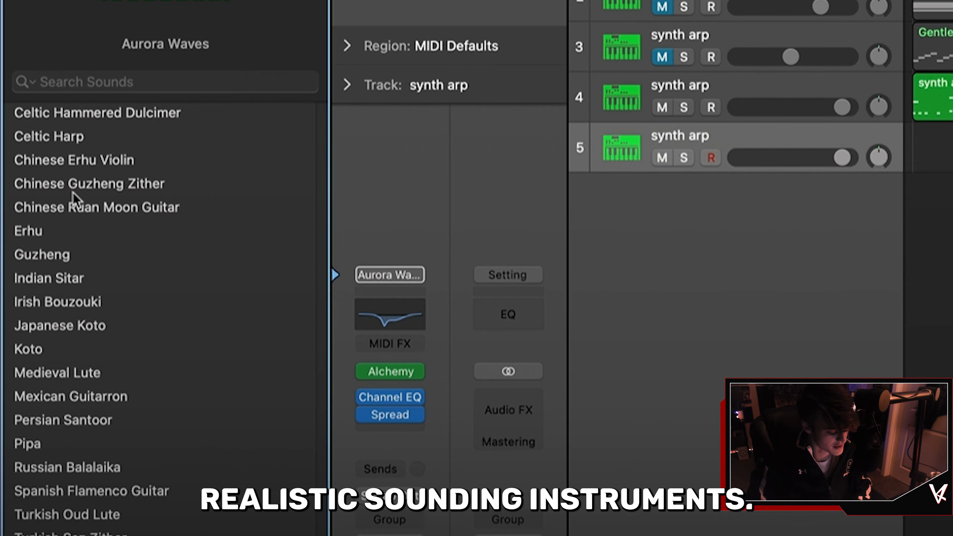
left_click(60, 356)
Step: Set the Tape Delay note value to 1/2 triplet and adjust its wet level
key("super+k")
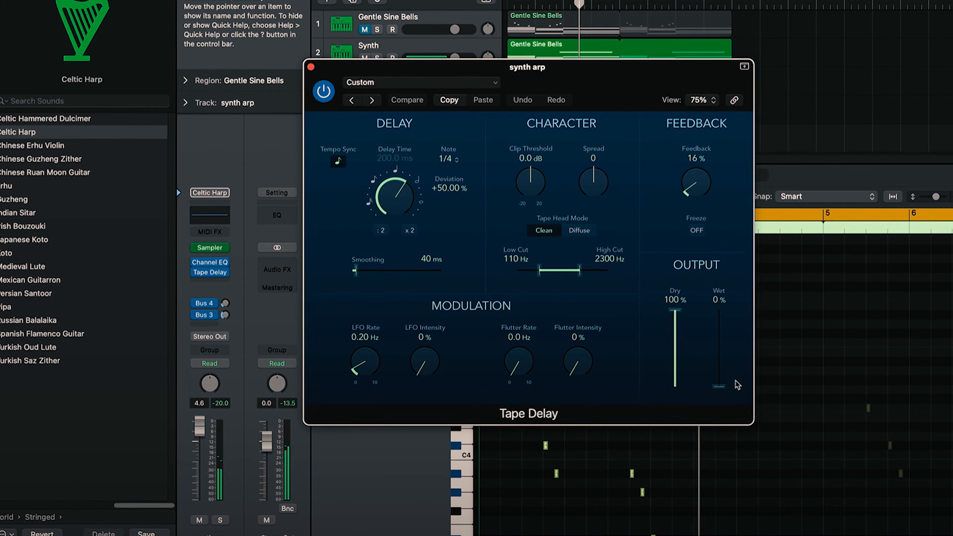
left_click_drag(727, 381, 726, 369)
left_click(448, 158)
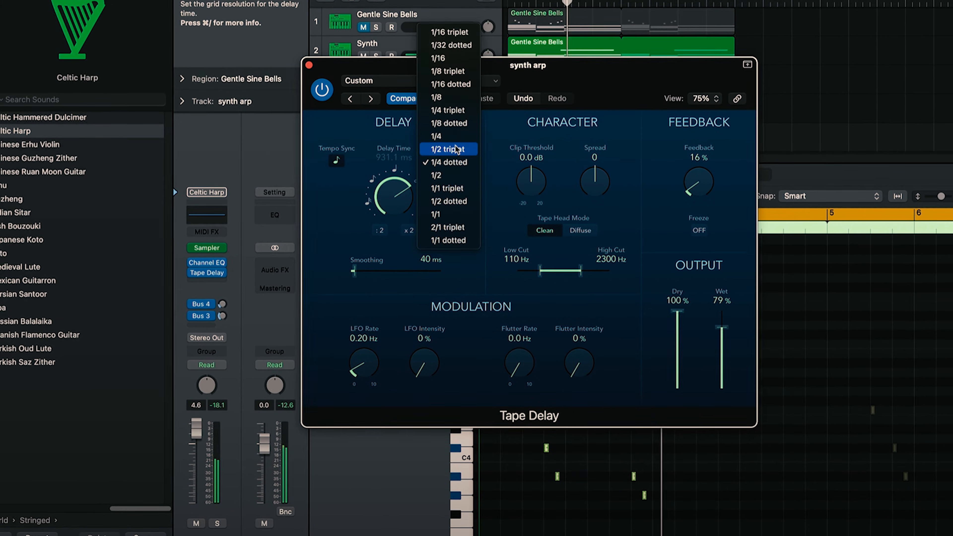
left_click(456, 150)
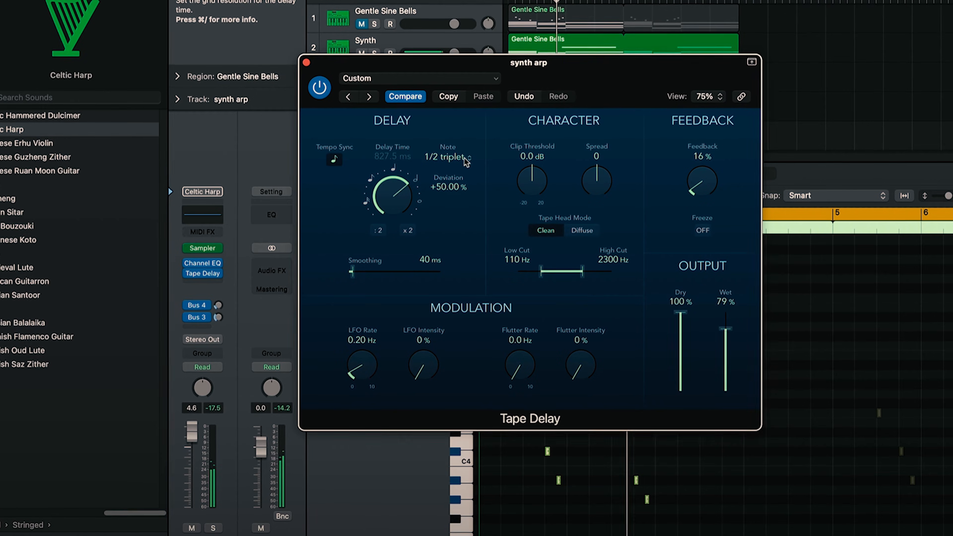
left_click_drag(726, 329, 725, 355)
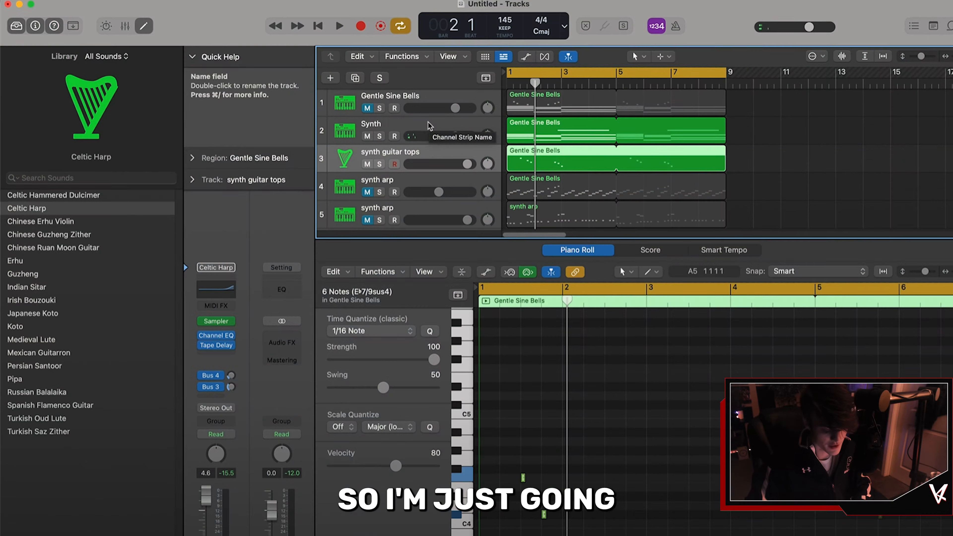
Step: Move the Synth track down below the two synth arp tracks
left_click(428, 126, "shift")
left_click_drag(422, 128, 420, 219)
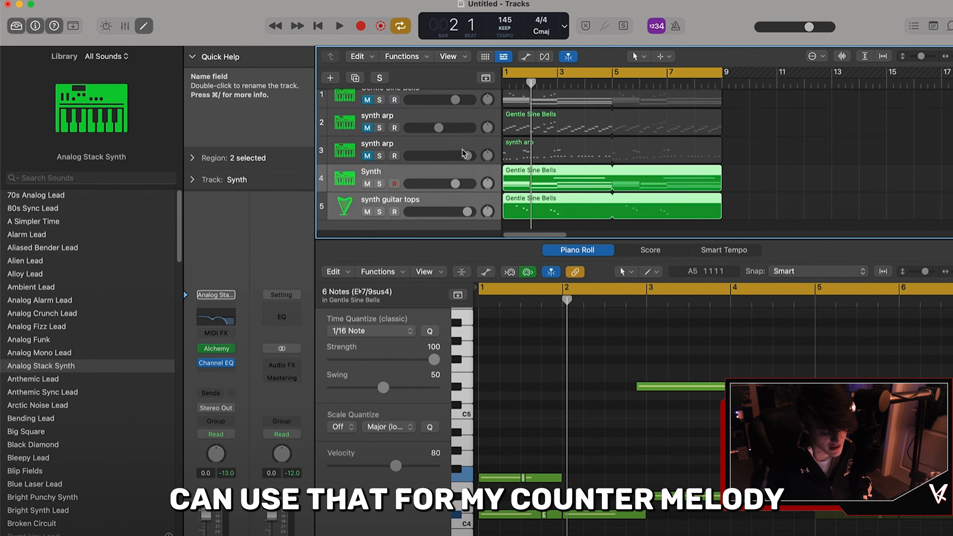
Step: Duplicate the Gentle Sine Bells track and copy its chord region onto the new track
left_click(390, 98)
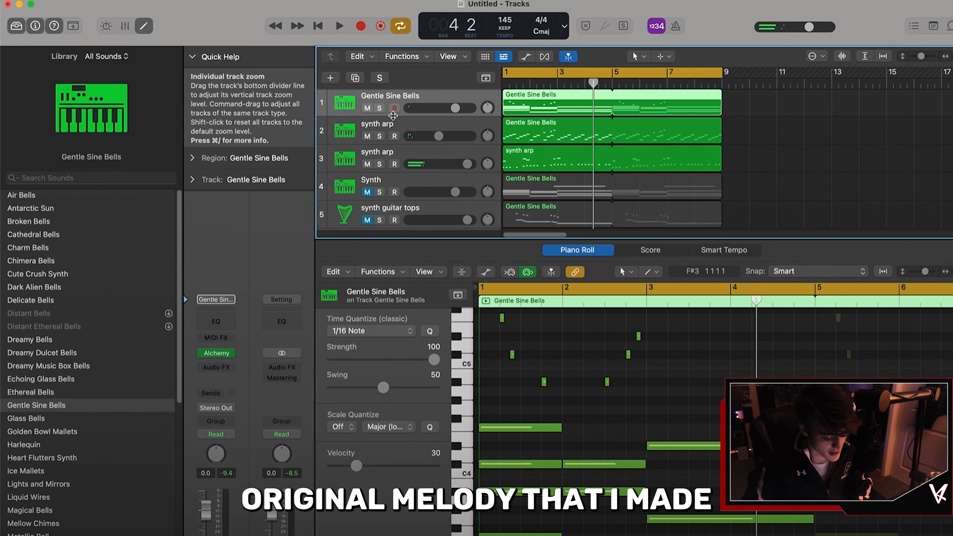
key("super+d")
left_click_drag(525, 99, 521, 123)
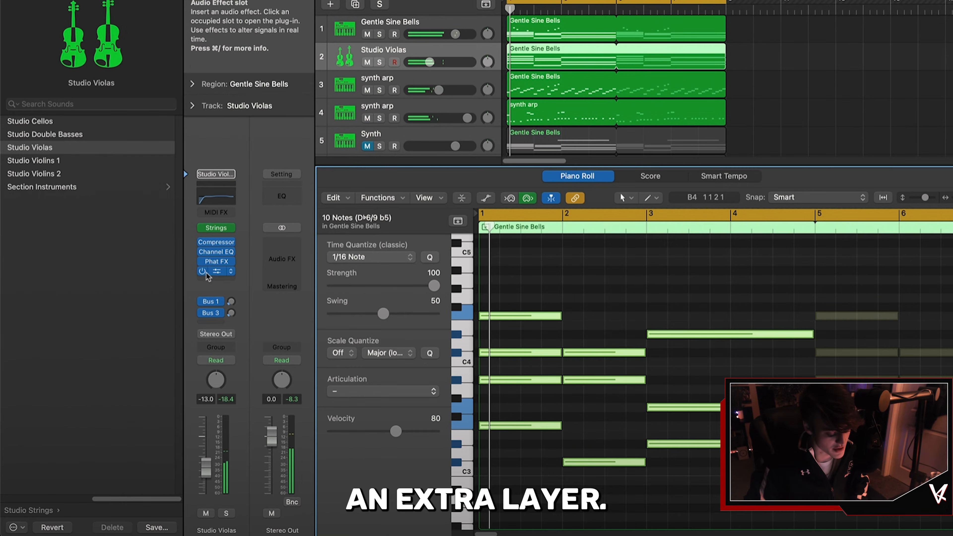
Step: Insert a stereo ChromaVerb reverb on the Studio Violas track
left_click(211, 261)
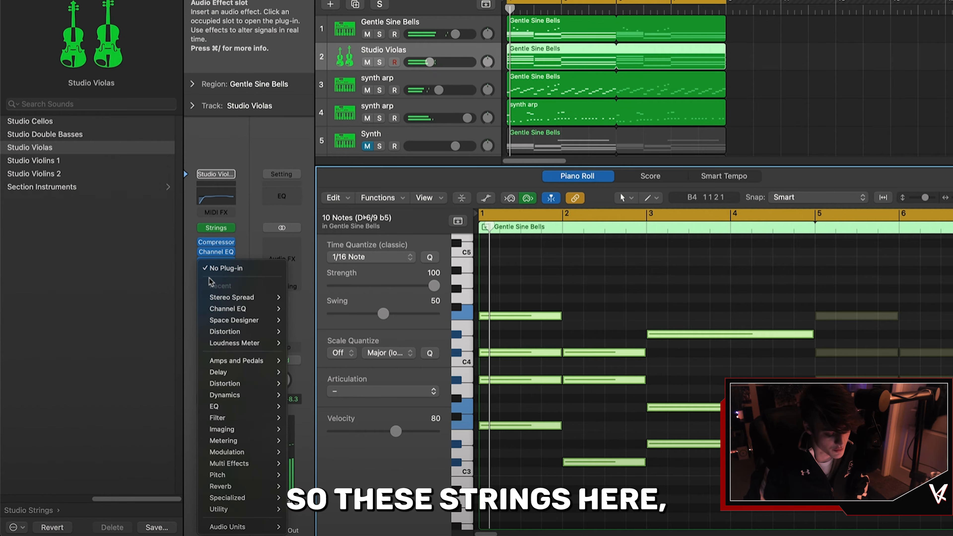
mouse_move(236, 332)
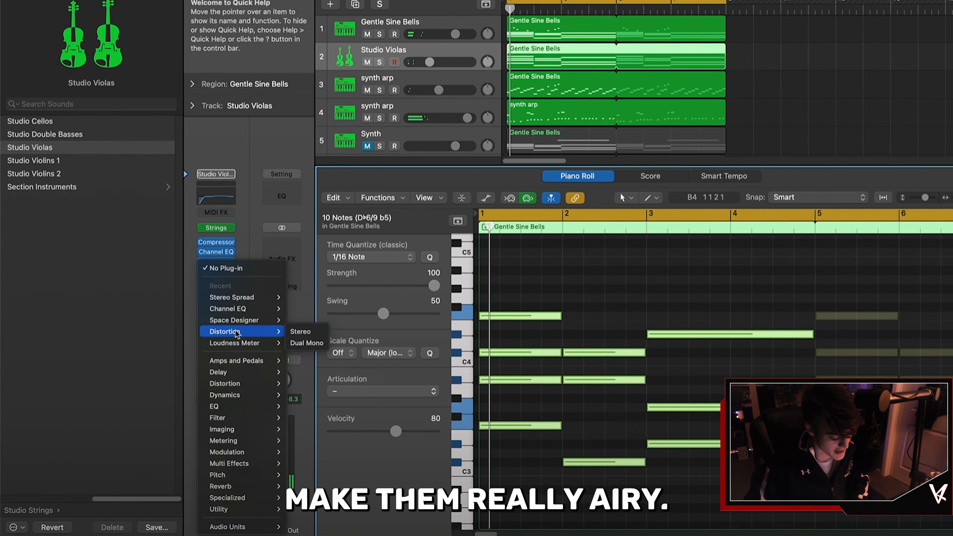
mouse_move(318, 487)
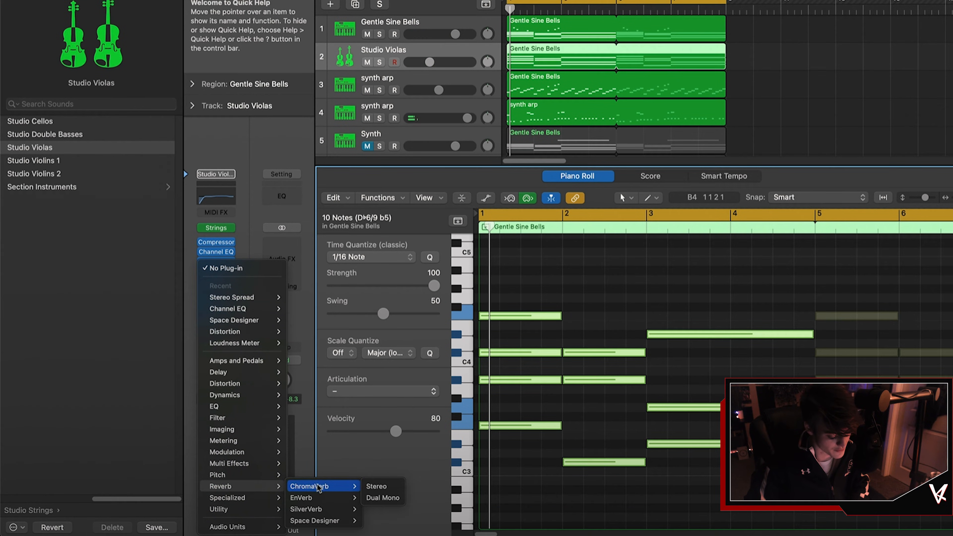
left_click(372, 487)
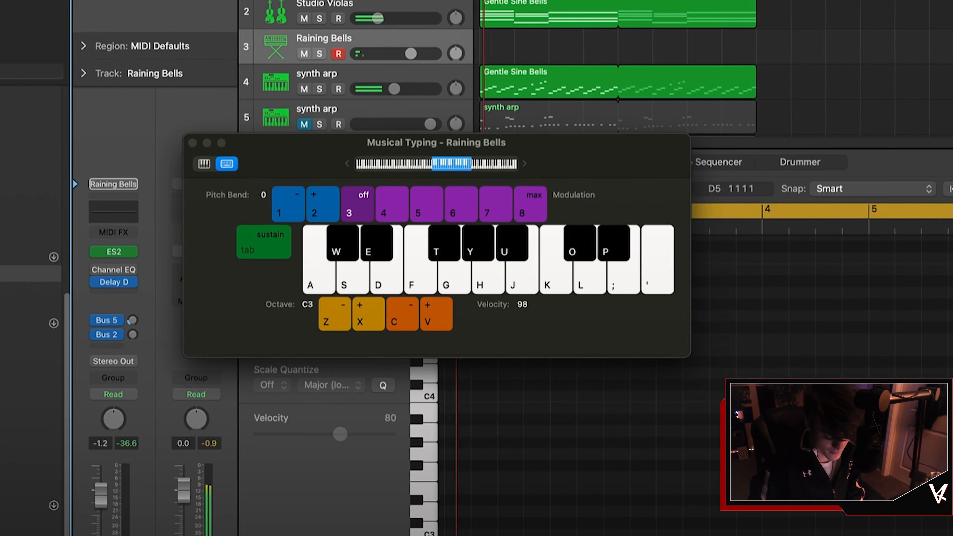
Step: Record a melody on the Raining Bells track using musical typing
key("y")
key("u")
key("o")
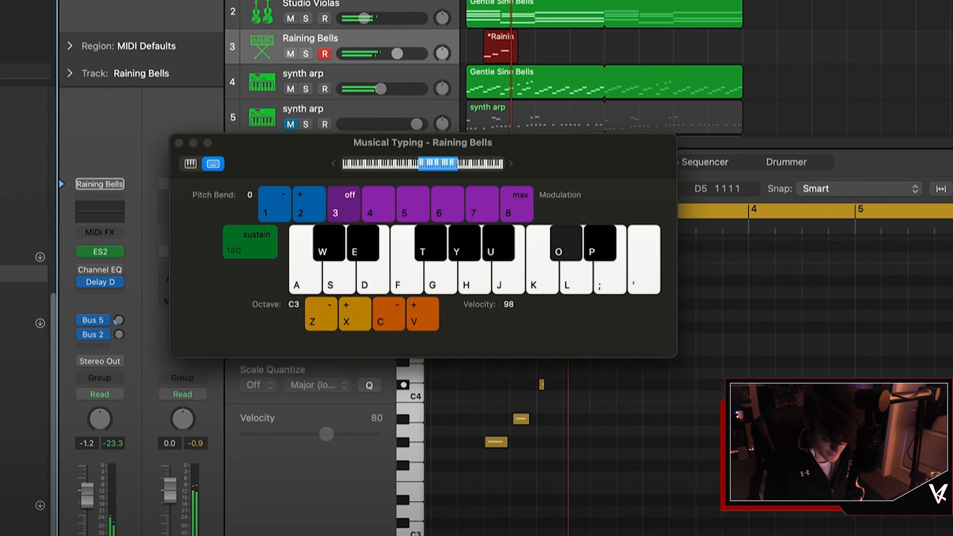
key("p")
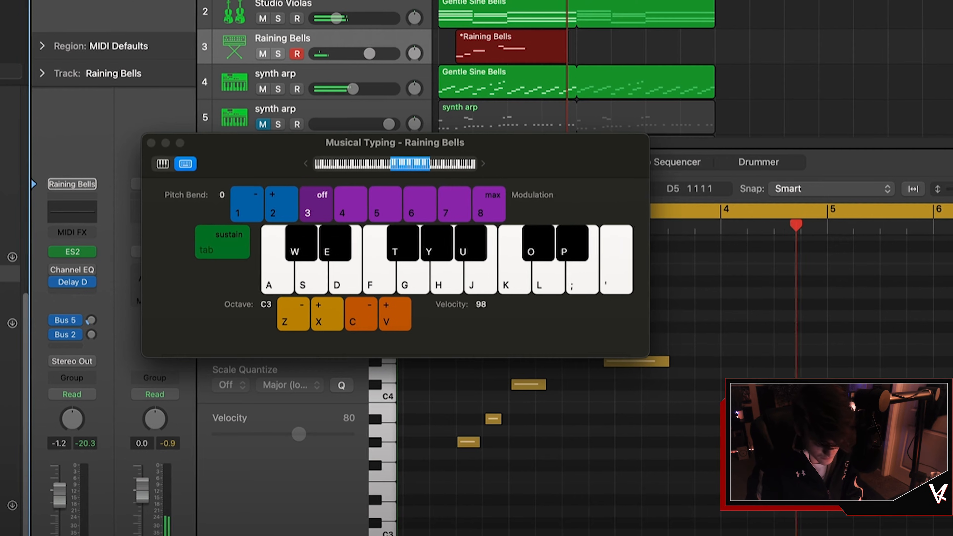
key("y")
key("u")
key("o")
key("apostrophe")
key("p")
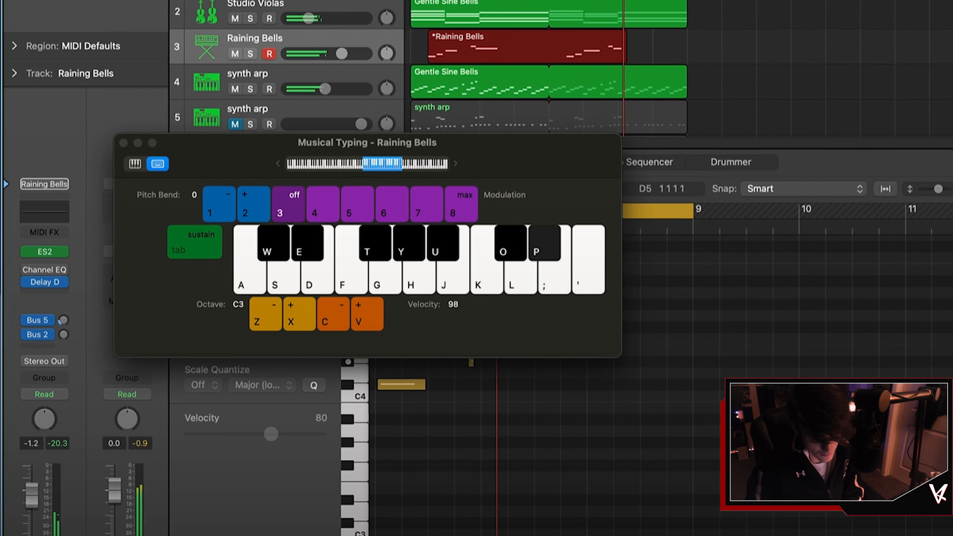
key("o")
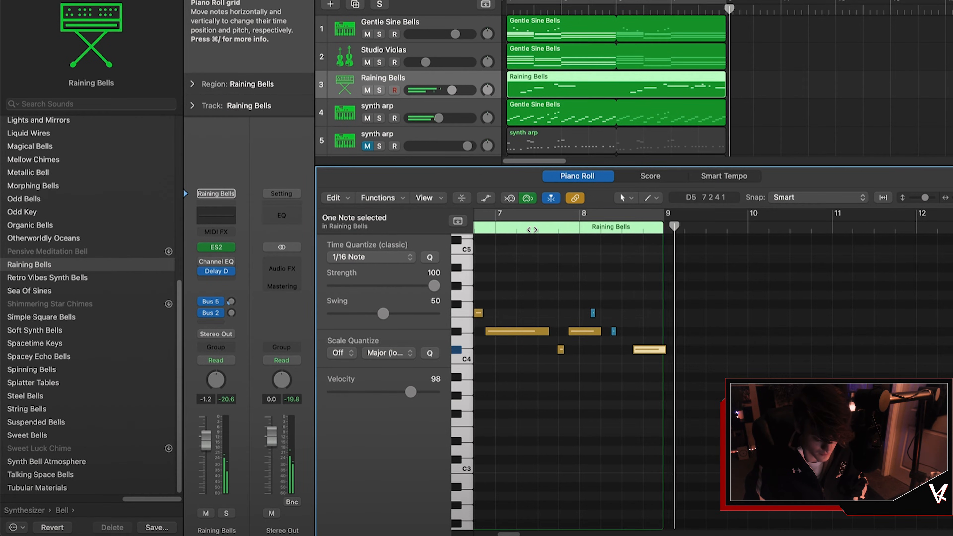
Step: Select all the recorded Raining Bells notes, quantize them to 1/16 Note and play them back
left_click(530, 217)
scroll(555, 275, "down", 5)
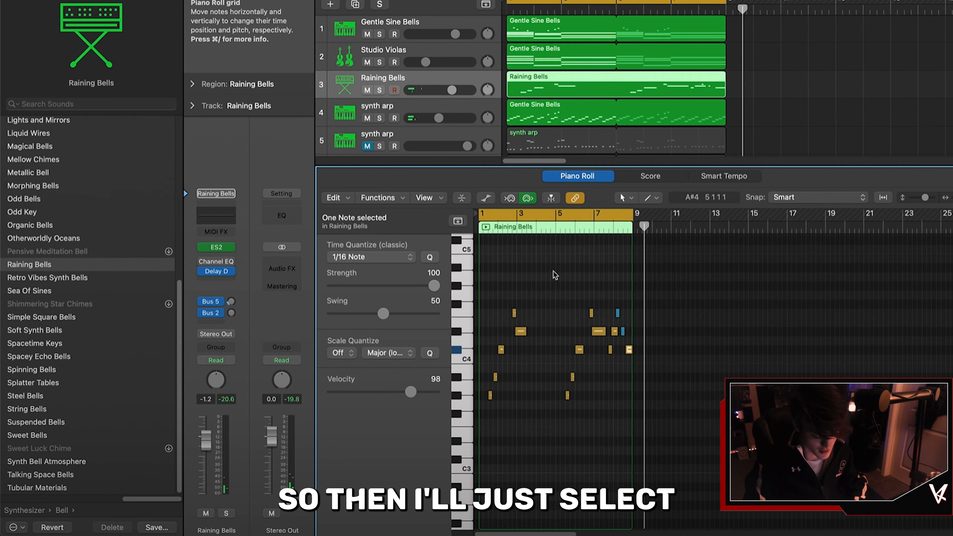
left_click_drag(700, 431, 478, 309)
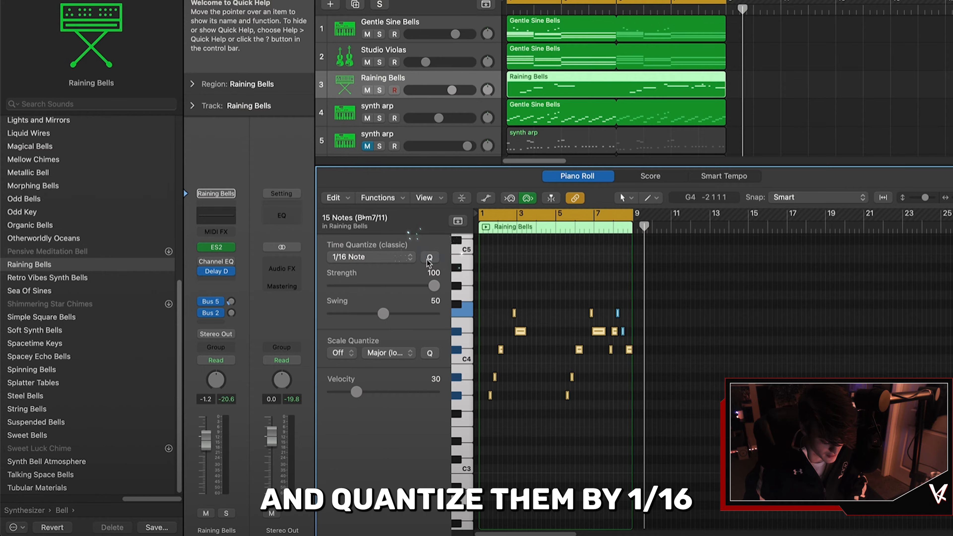
key("space")
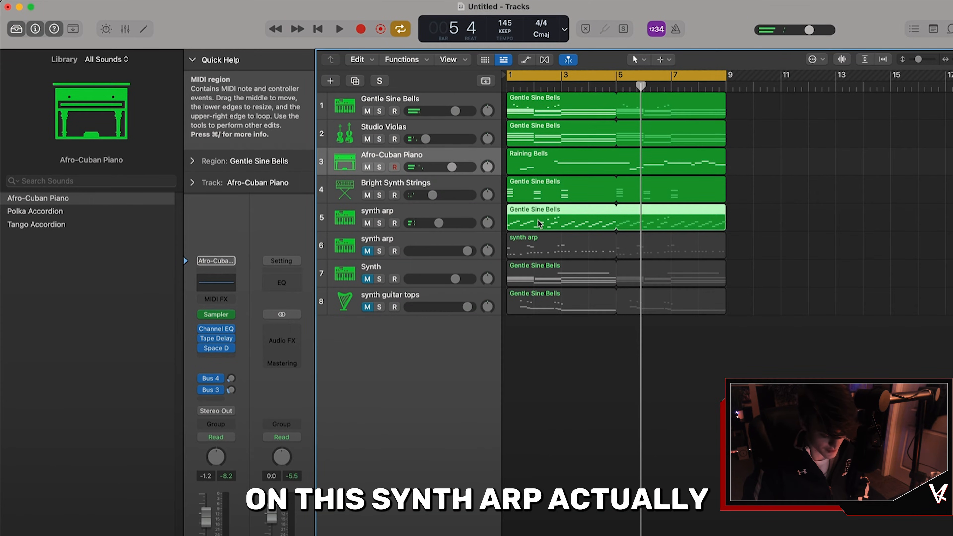
Step: Bounce the Gentle Sine Bells region on the synth arp track in place to a new audio track
right_click(538, 224)
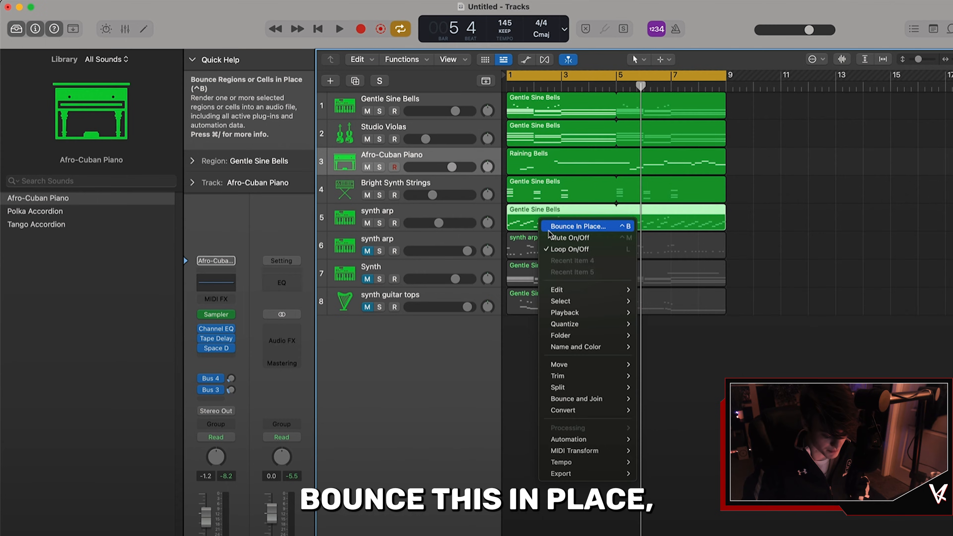
left_click(549, 230)
left_click(582, 416)
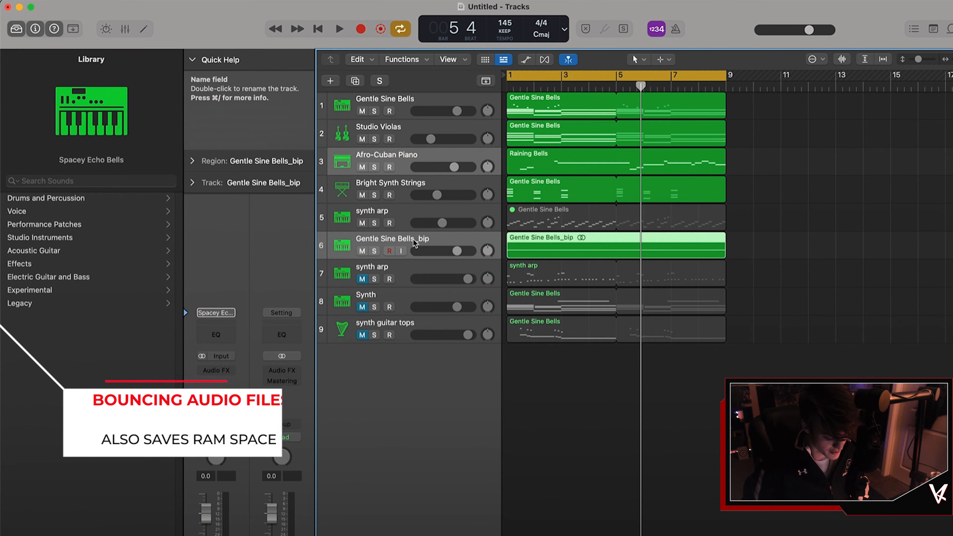
Step: Split the bounced Gentle Sine Bells_bip region at bar 5 with the Scissors tool
left_click(660, 60)
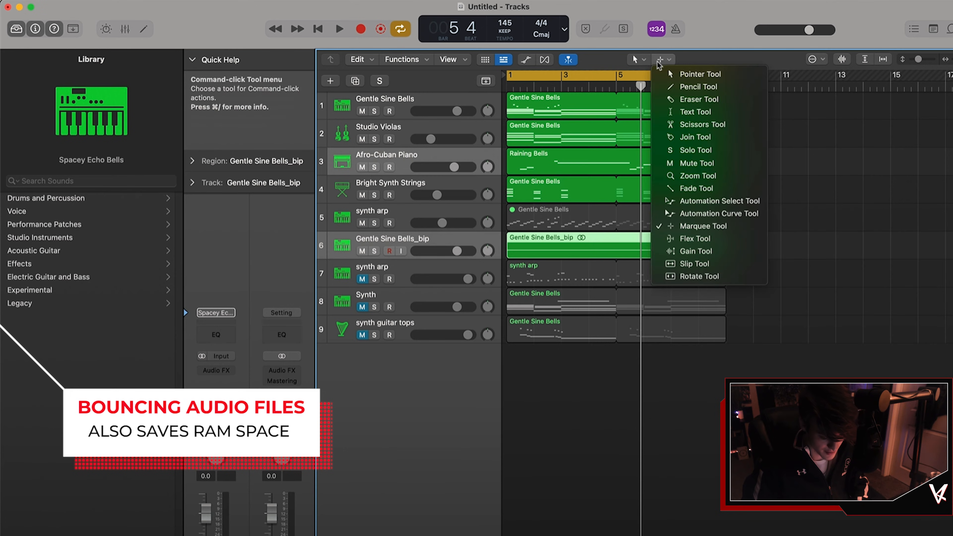
left_click(682, 123)
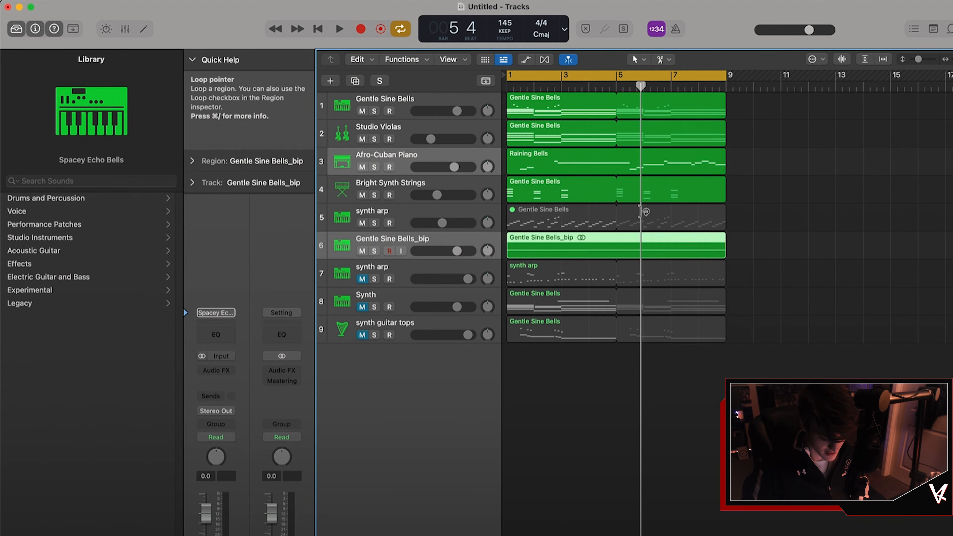
left_click(616, 246, "super")
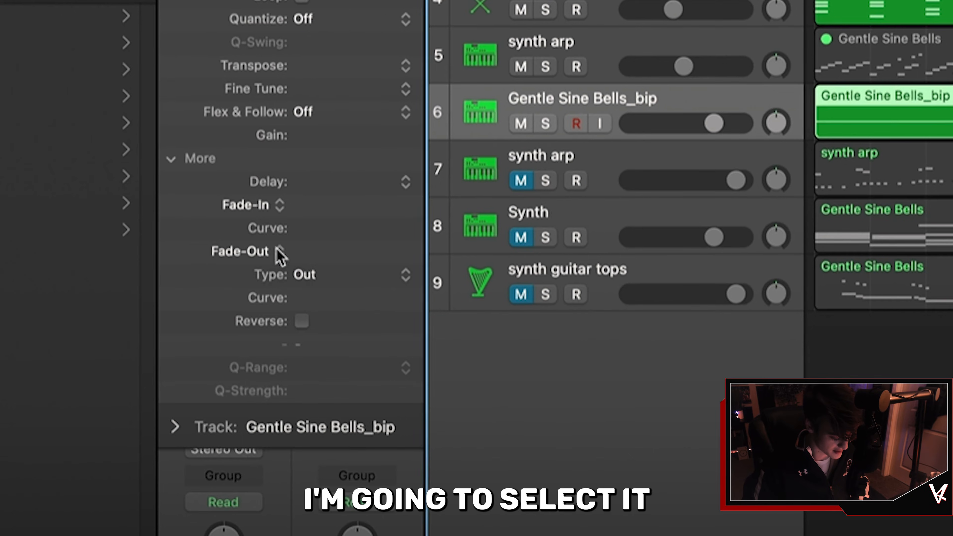
Step: Set the bounced region's fade-out type to Slow Down, with a length of 762 and curve of -31
left_click(239, 314)
left_click(236, 325)
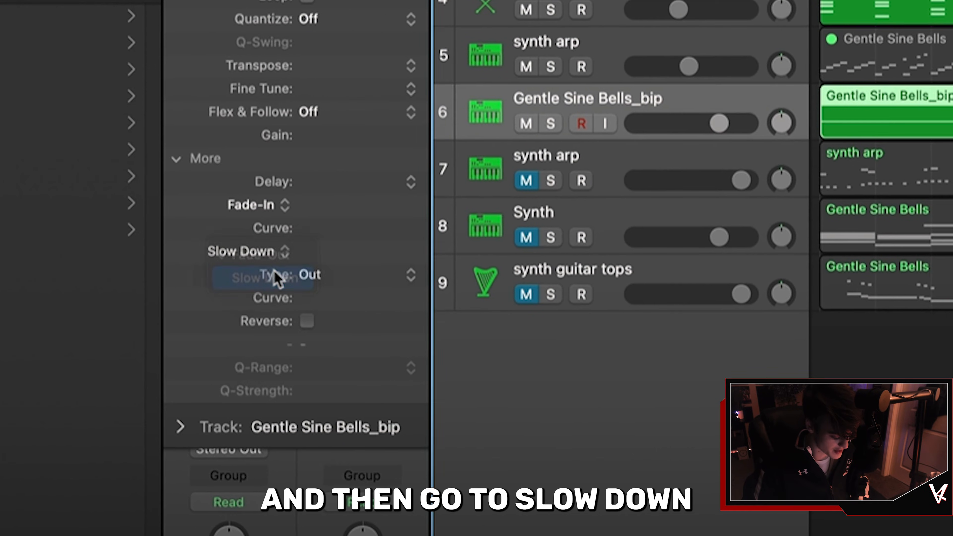
left_click_drag(305, 259, 304, 176)
left_click_drag(371, 252, 381, 230)
mouse_move(393, 297)
left_mouse_down()
mouse_move(393, 276)
mouse_move(393, 305)
left_mouse_up()
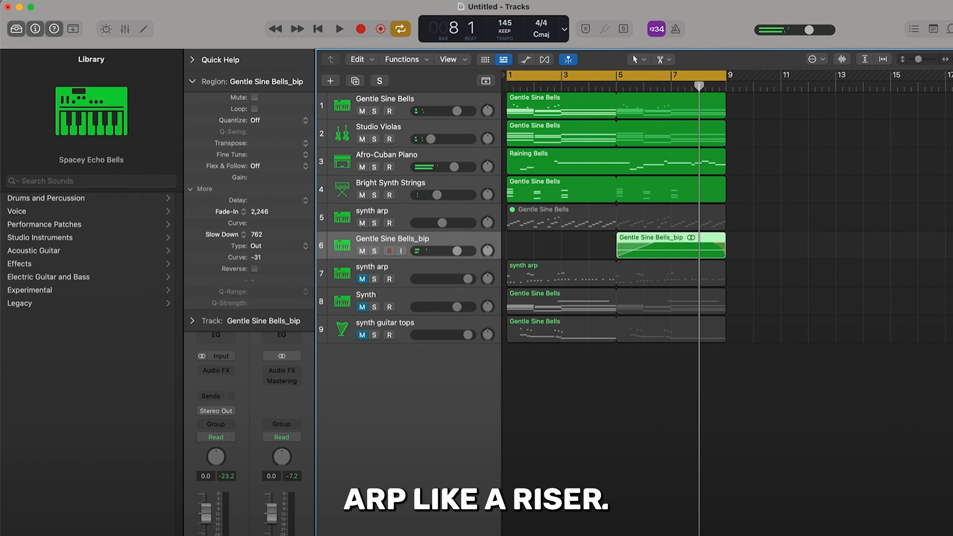
Step: Set the region's fade-in to 6,143 with a curve of 27 to make it rise like a riser
left_click_drag(259, 217, 280, 212)
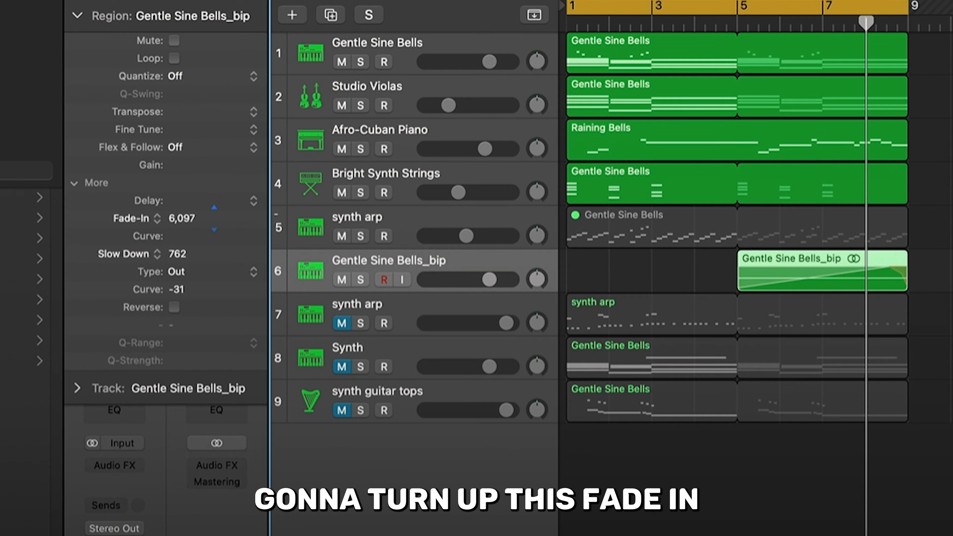
left_click_drag(213, 218, 214, 233)
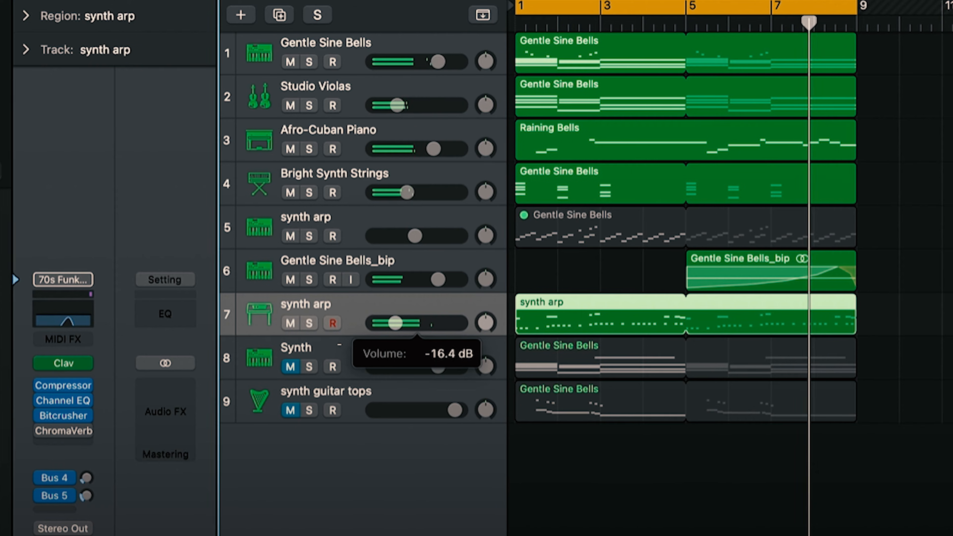
left_click_drag(395, 323, 388, 323)
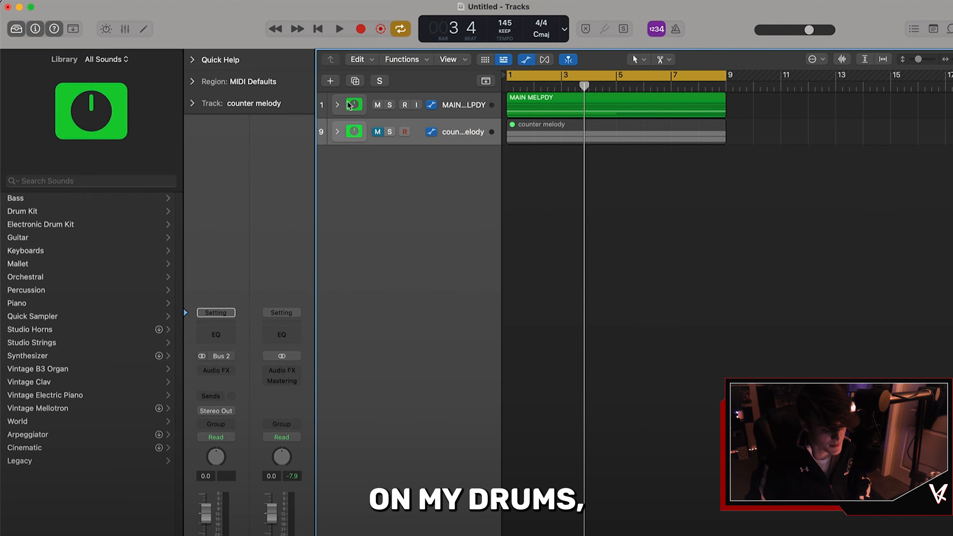
Step: Create a new MIDI software instrument track and load the Detroit Garage drum kit onto it
left_click(329, 81)
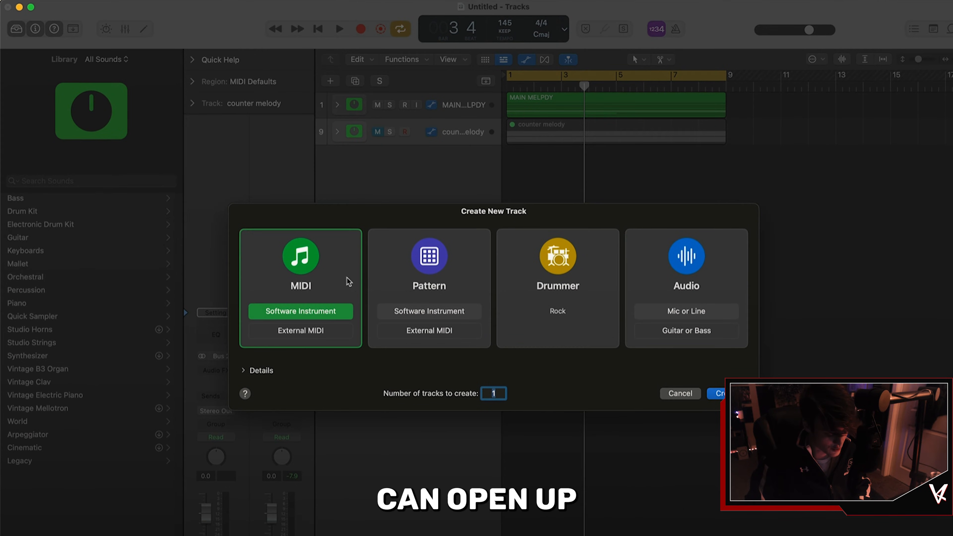
left_click(376, 276)
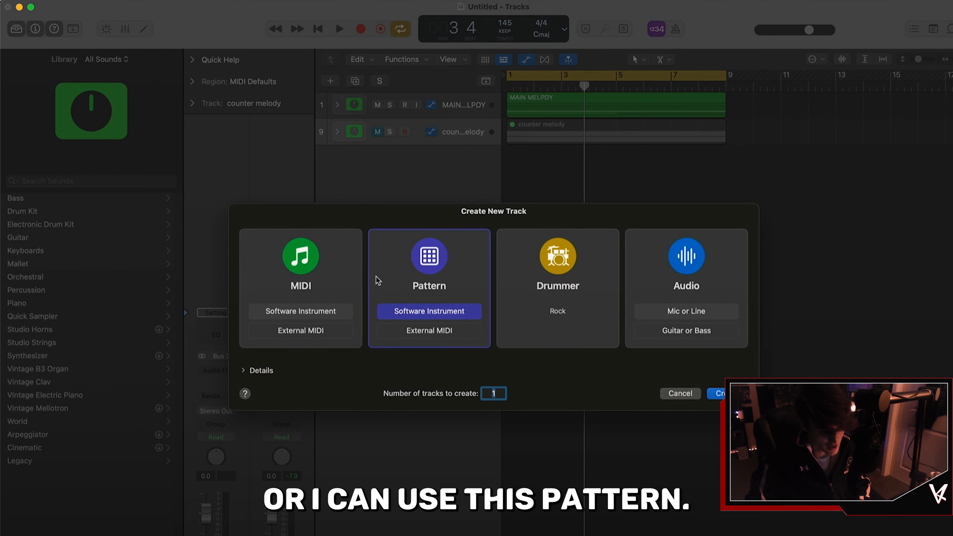
left_click(349, 265)
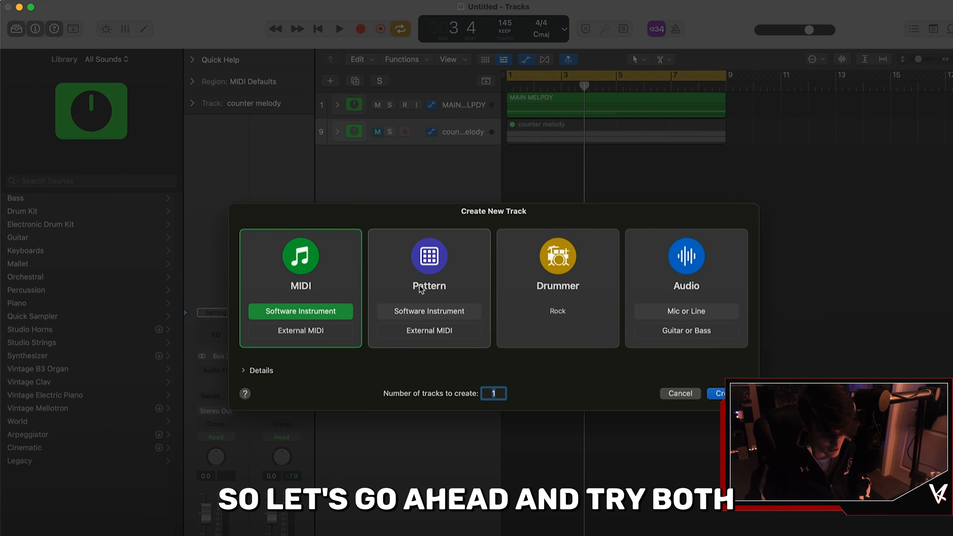
key("Return")
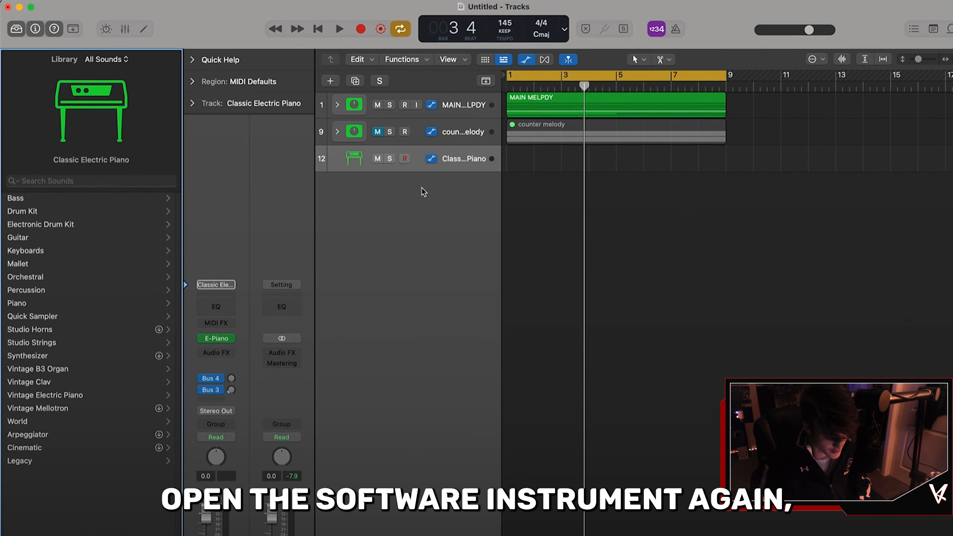
left_click(9, 246)
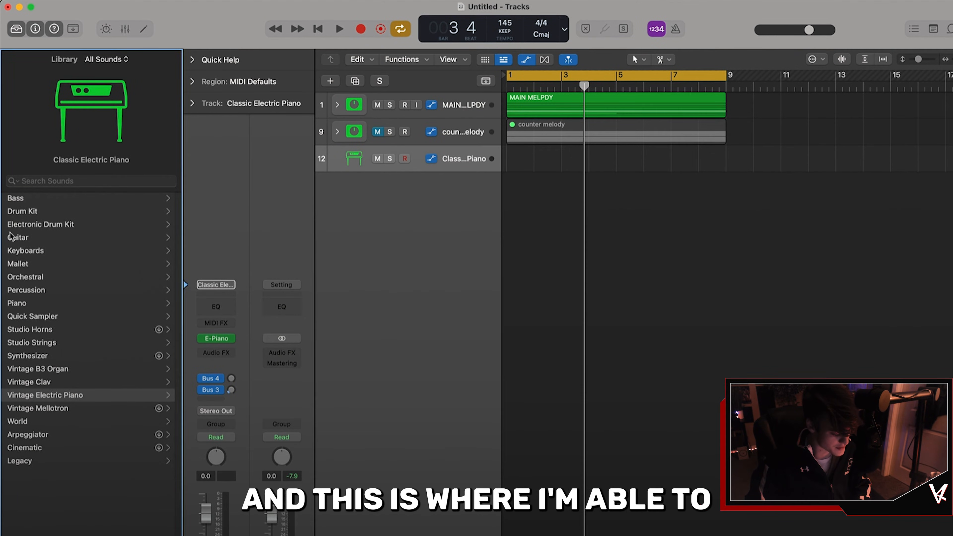
left_click(12, 214)
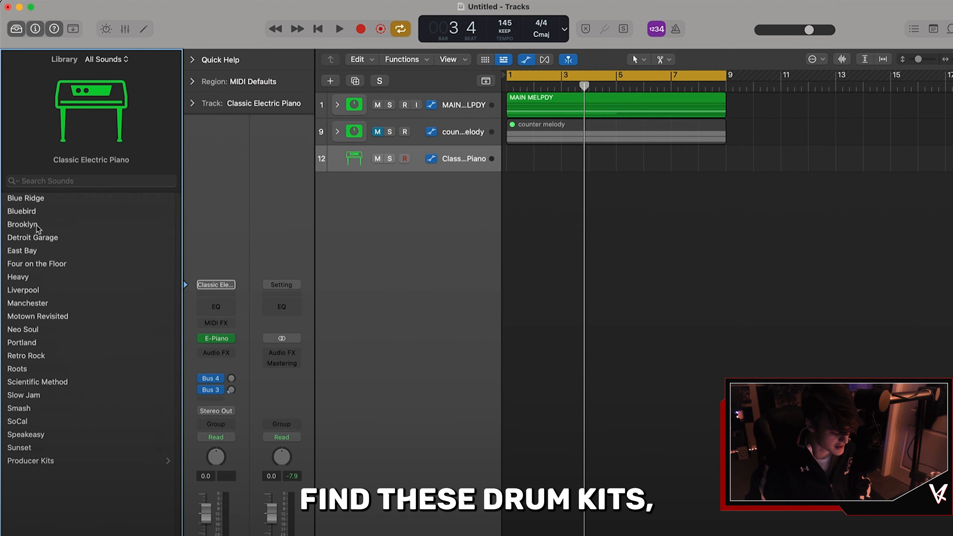
Step: Create a new Pattern software instrument track and open the musical typing keyboard
double_click(367, 178)
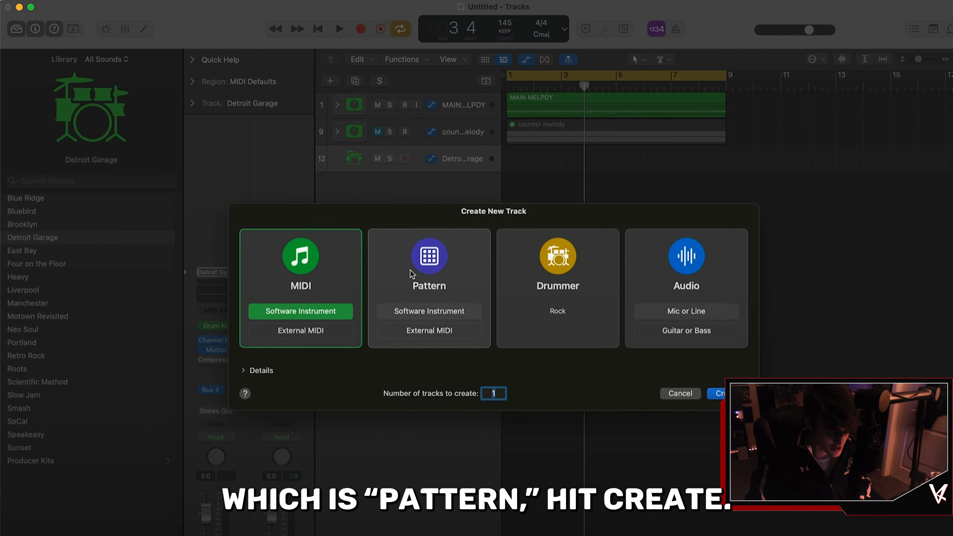
left_click(717, 395)
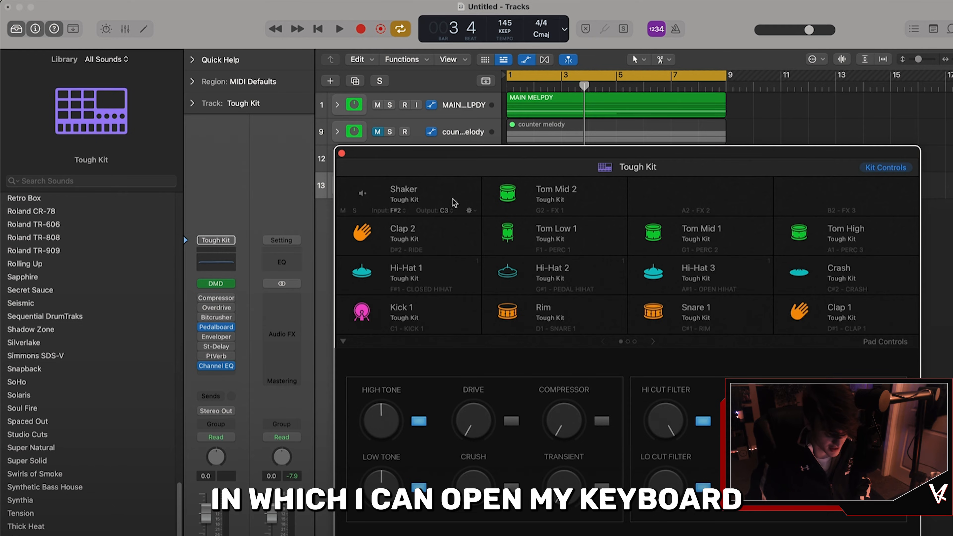
key("super+k")
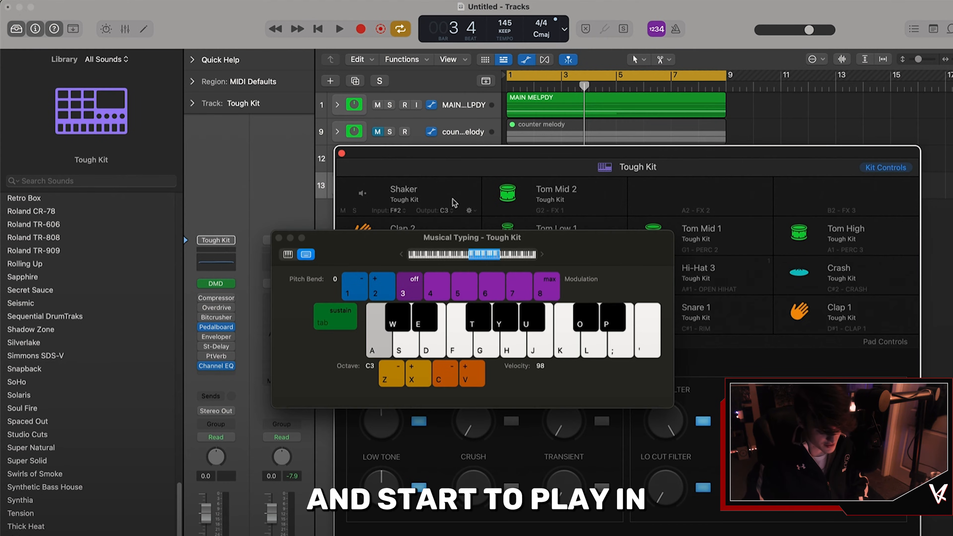
Step: Audition the Tough Kit drum sounds with musical typing
key("z")
key("z")
key("a")
key("a")
key("s")
key("s")
key("d")
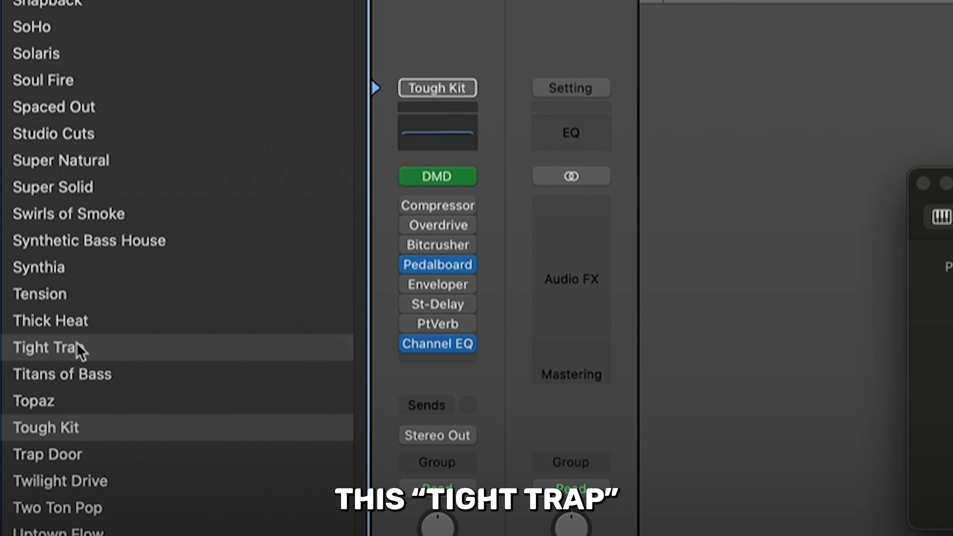
Step: Load the Tight Trap kit onto the pattern track and audition its sounds
left_click(77, 347)
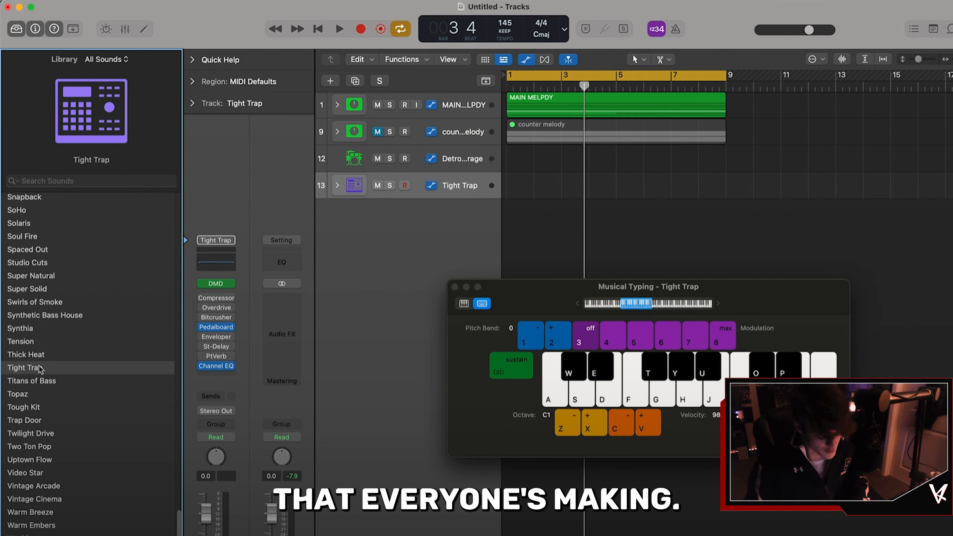
key("t")
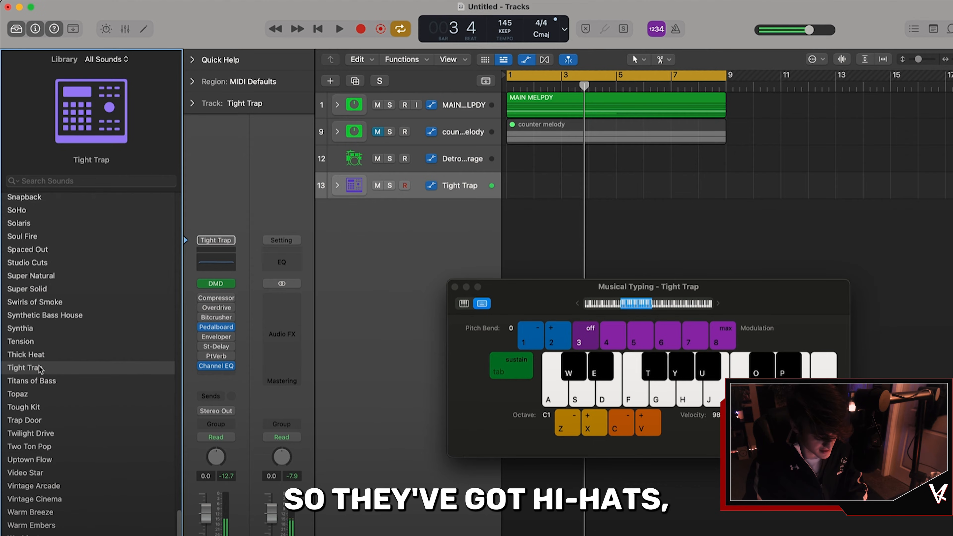
key("d")
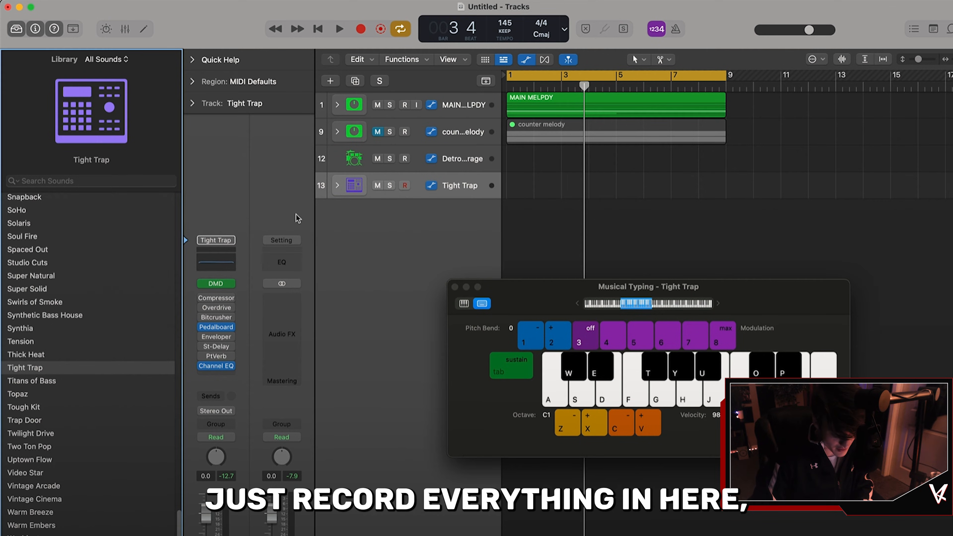
key("a")
key("d")
key("a")
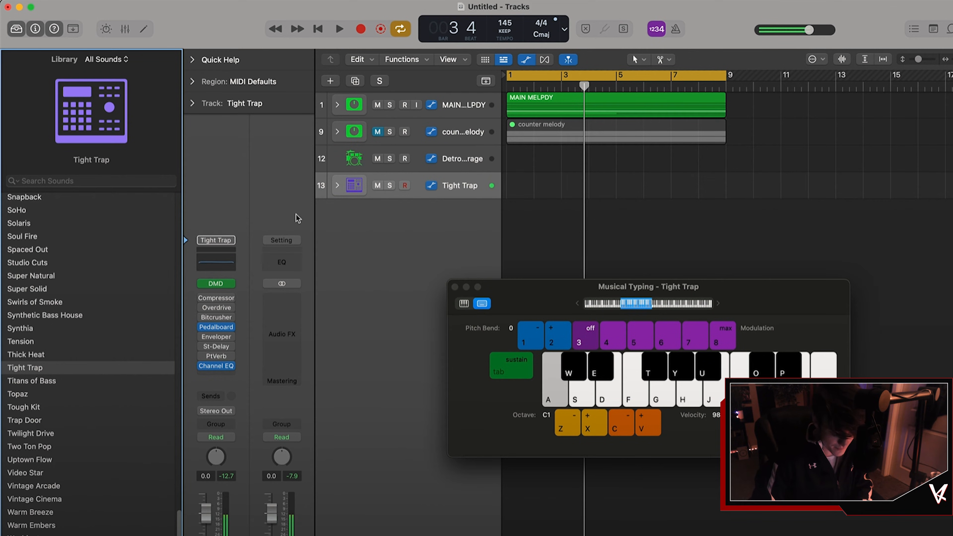
key("d")
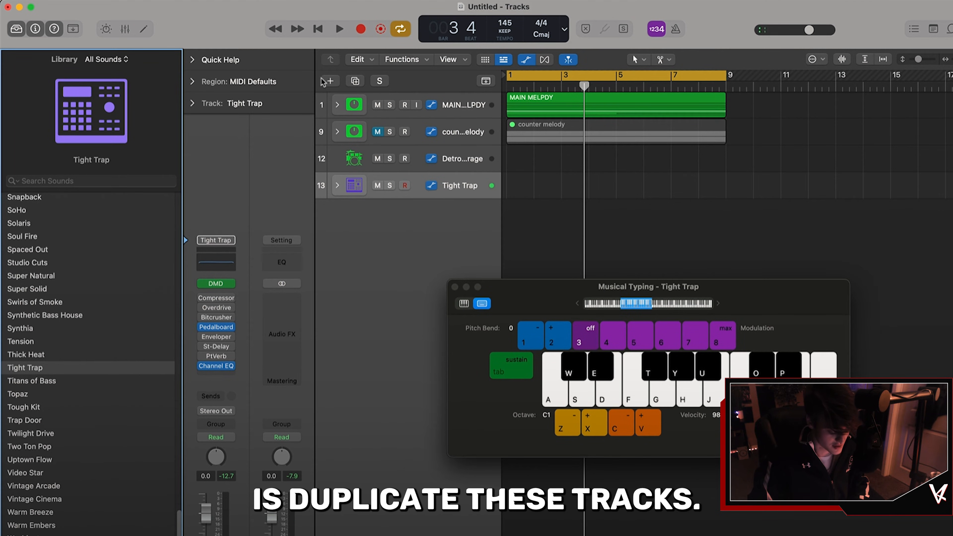
Step: Duplicate the Tight Trap track and rename the original track snare
left_click(354, 81)
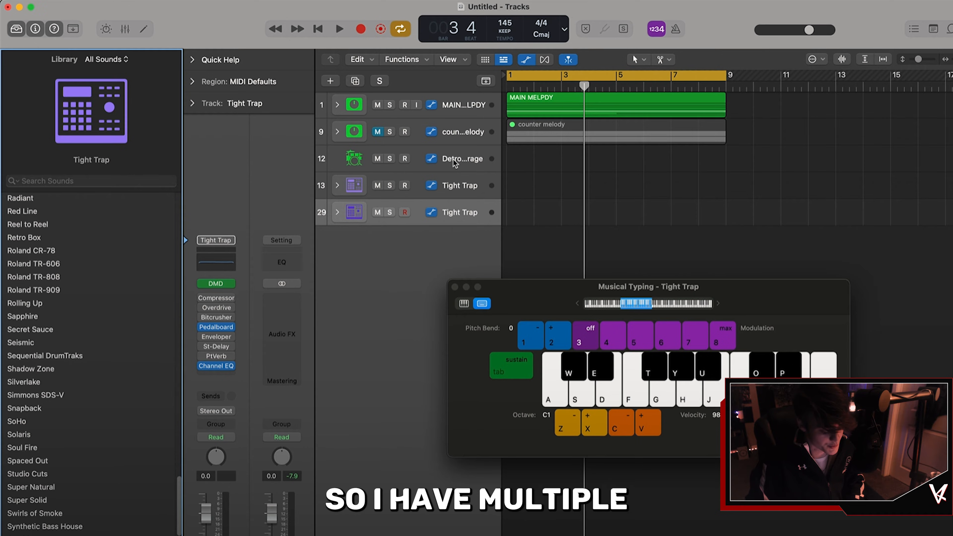
left_click(462, 187)
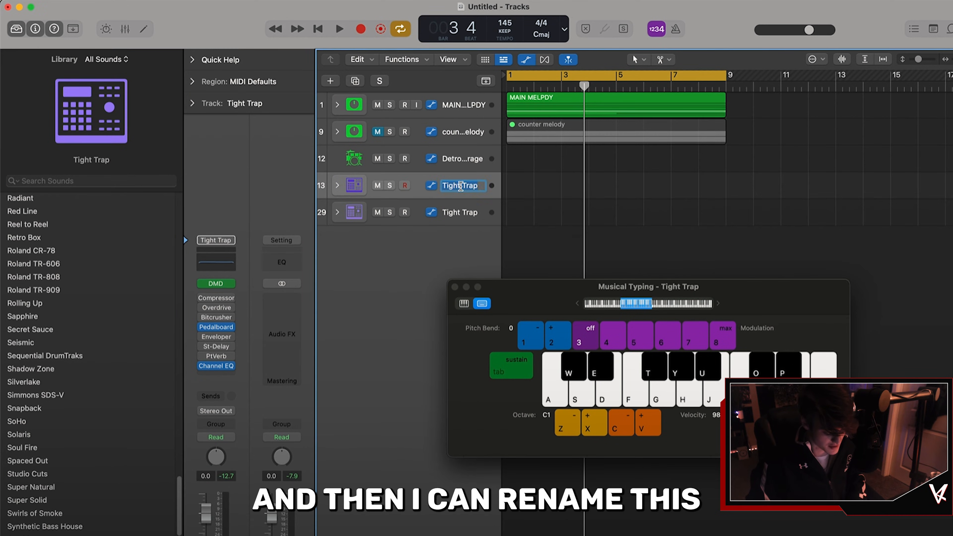
type("snare")
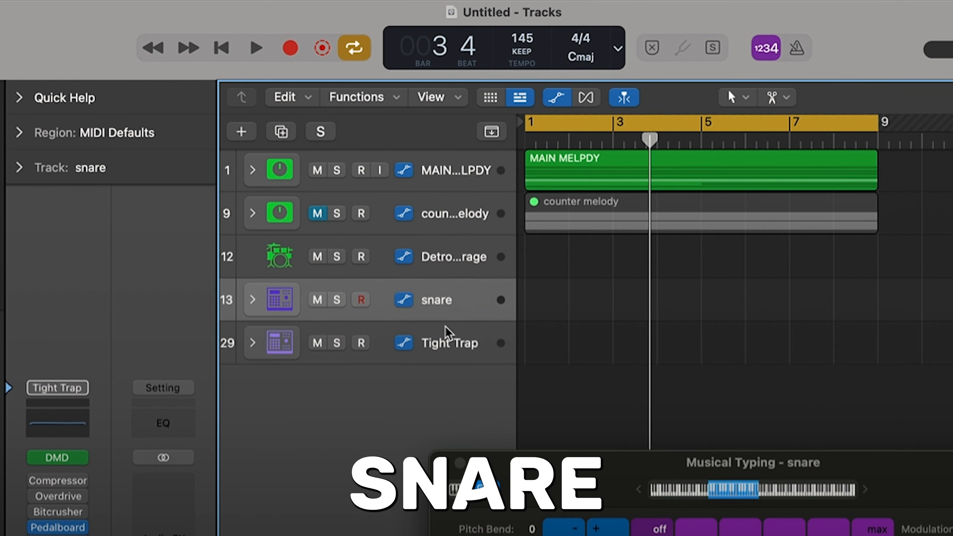
Step: Rename the duplicated Tight Trap track kick
double_click(446, 329)
type("ki")
type("ck")
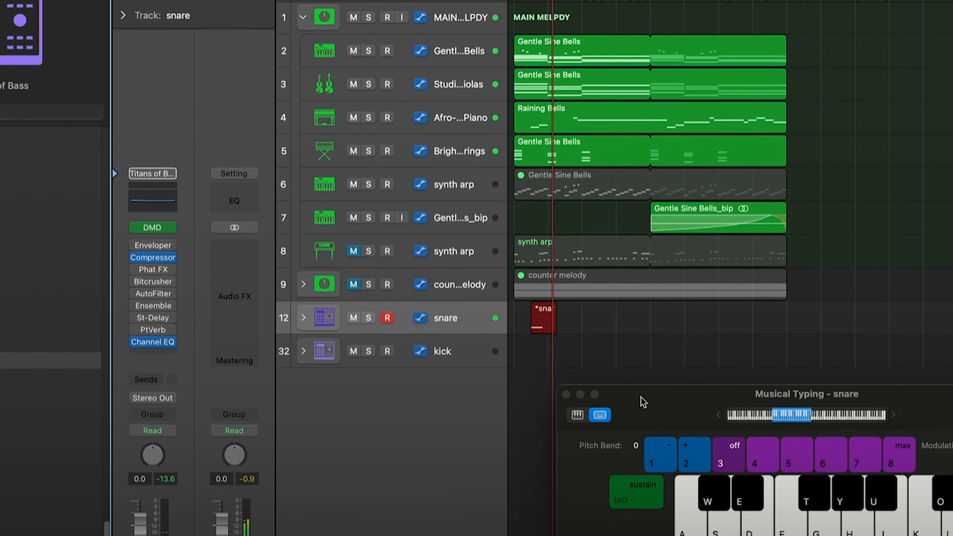
type("w")
Step: Record a snare pattern on the snare track using musical typing
key("w")
key("w")
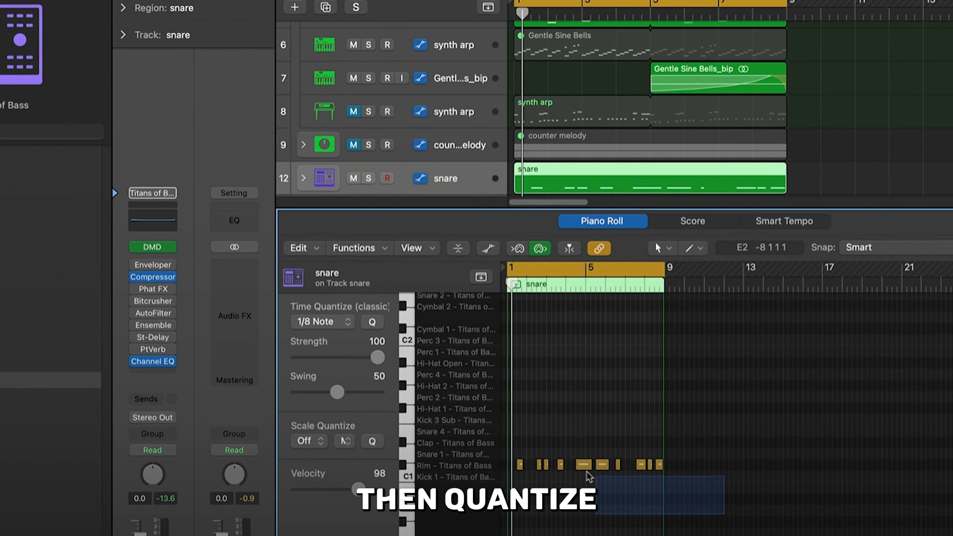
Step: Select all the snare notes and quantize them to 1/16 notes
left_click_drag(589, 477, 513, 408)
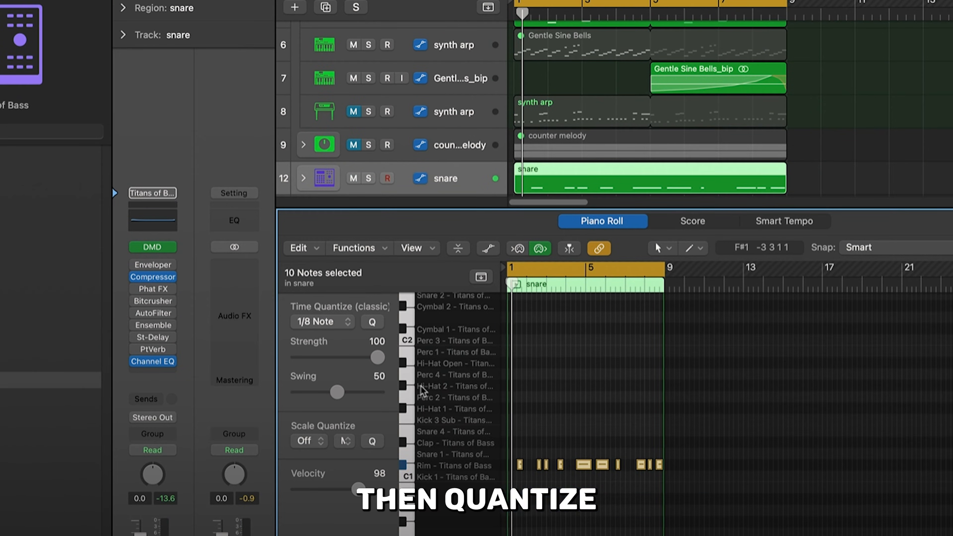
left_click(323, 322)
left_click(394, 339)
key("space")
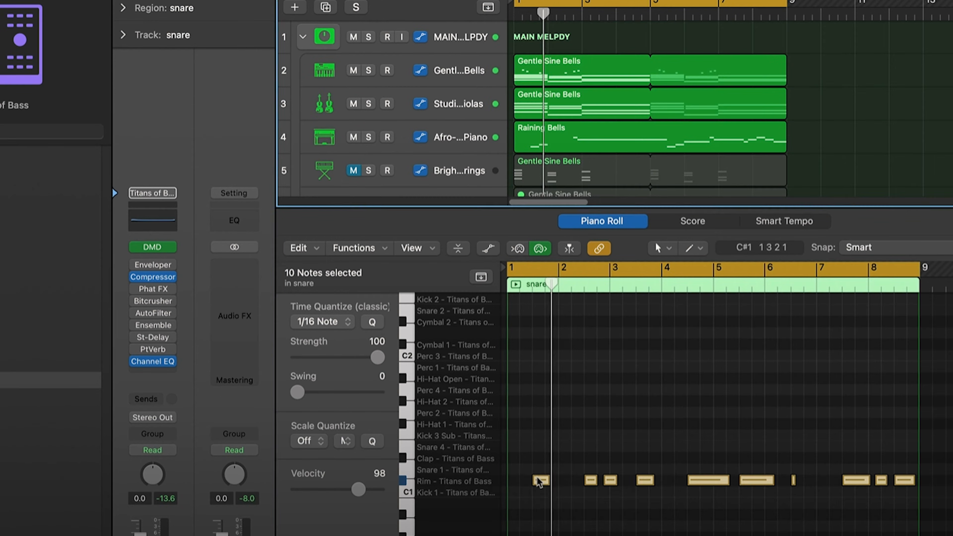
Step: Copy the snare notes onto the Clap row to layer another sound
left_click_drag(539, 481, 539, 467)
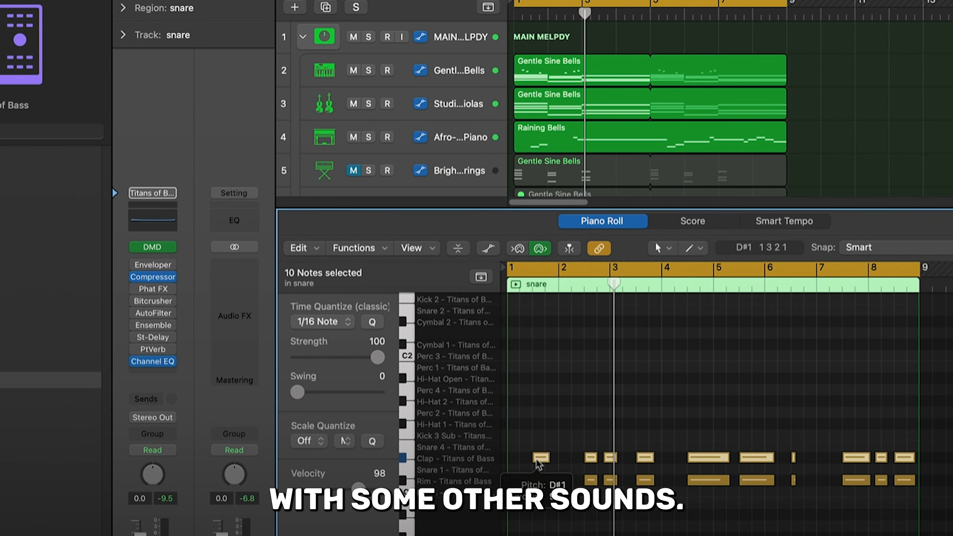
left_click_drag(539, 465, 542, 389)
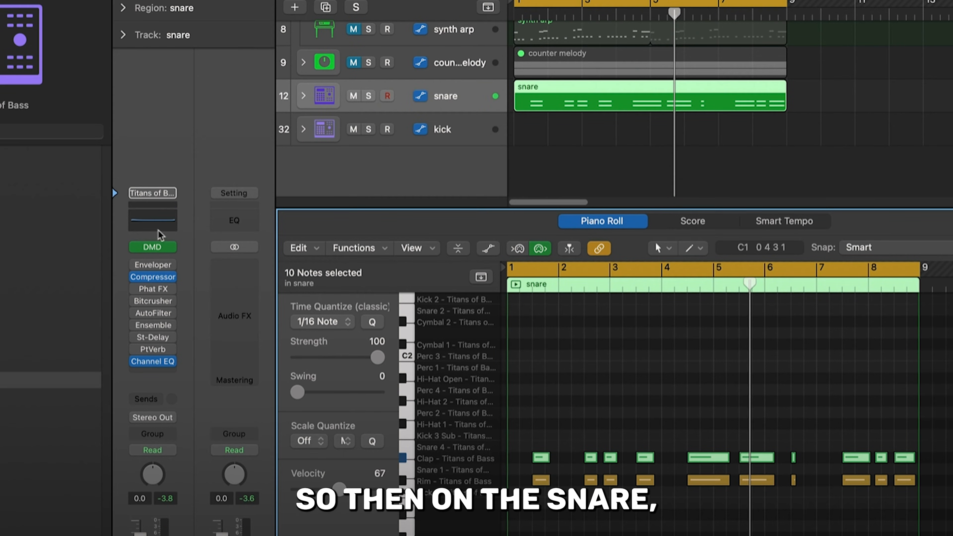
Step: Boost the snare's Channel EQ with a band around 640 Hz at about +6.6 dB
left_click(153, 221)
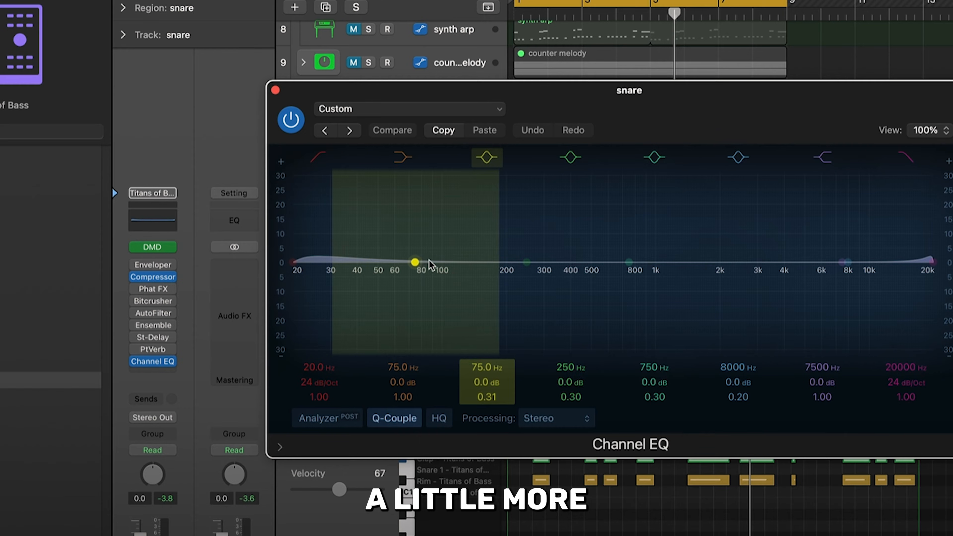
mouse_move(614, 264)
left_mouse_down()
mouse_move(625, 244)
mouse_move(636, 249)
mouse_move(614, 246)
left_mouse_up()
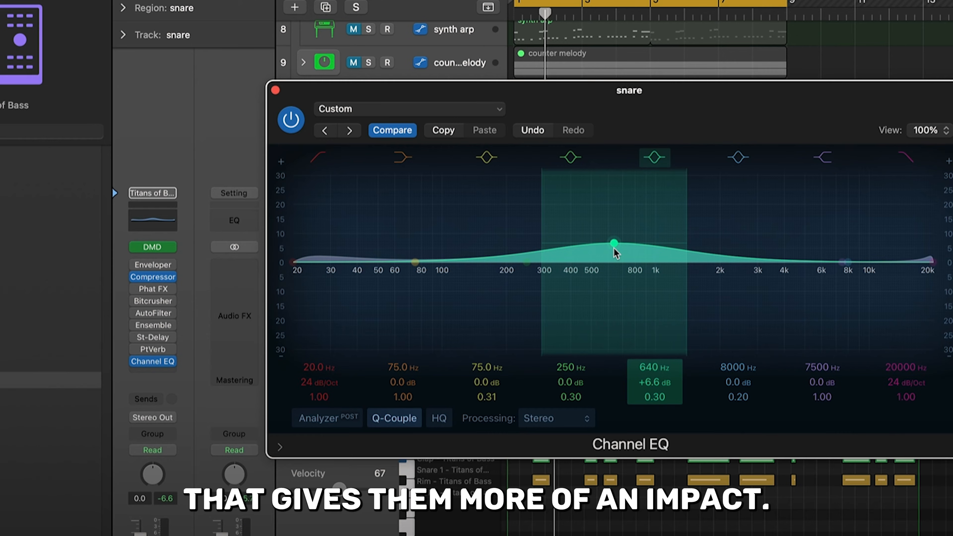
left_click_drag(613, 246, 599, 247)
scroll(599, 246, "down", 2)
scroll(599, 247, "up", 5)
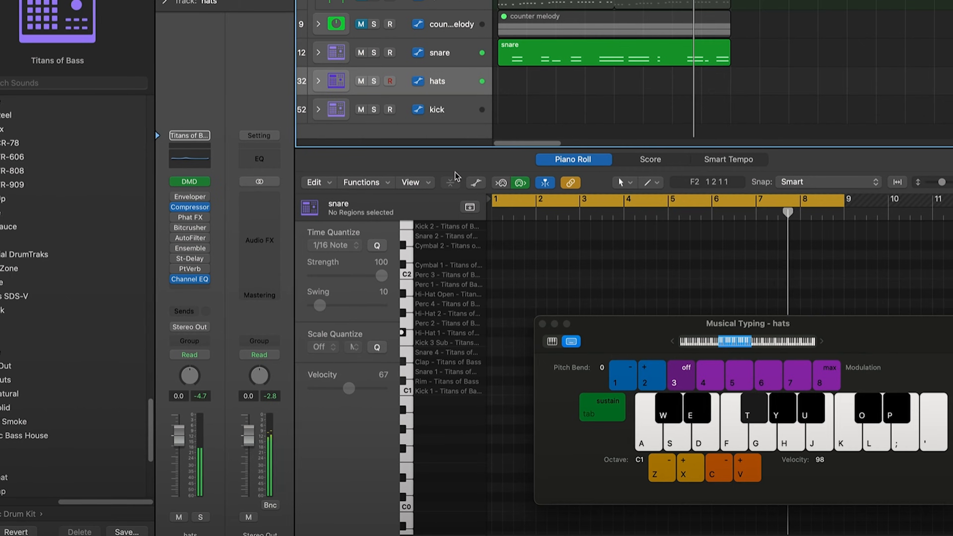
Step: Record a hi-hat pattern on the hats track using musical typing
key("r")
key("t")
key("t")
key("t")
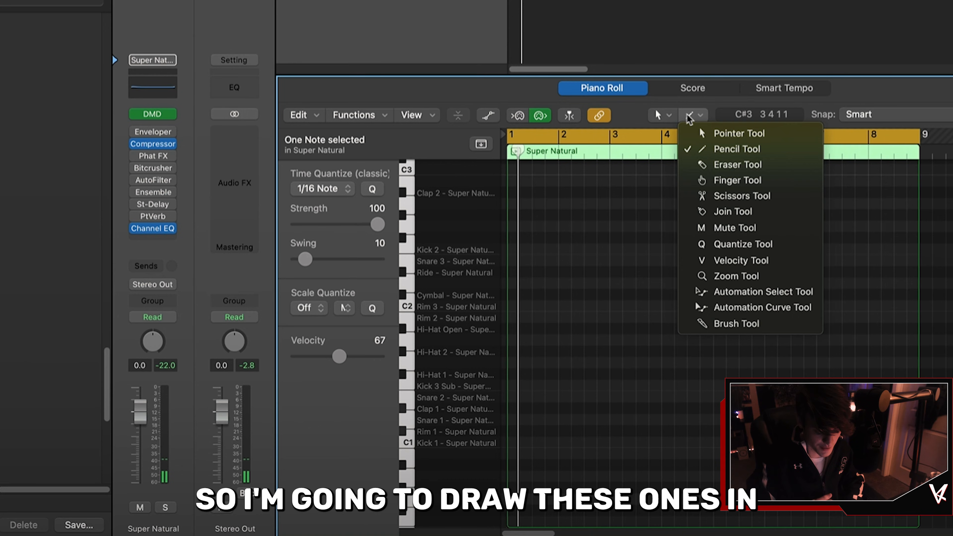
Step: Paint a run of 1/8-note Hi-Hat 1 notes with the Brush tool
left_click(693, 323)
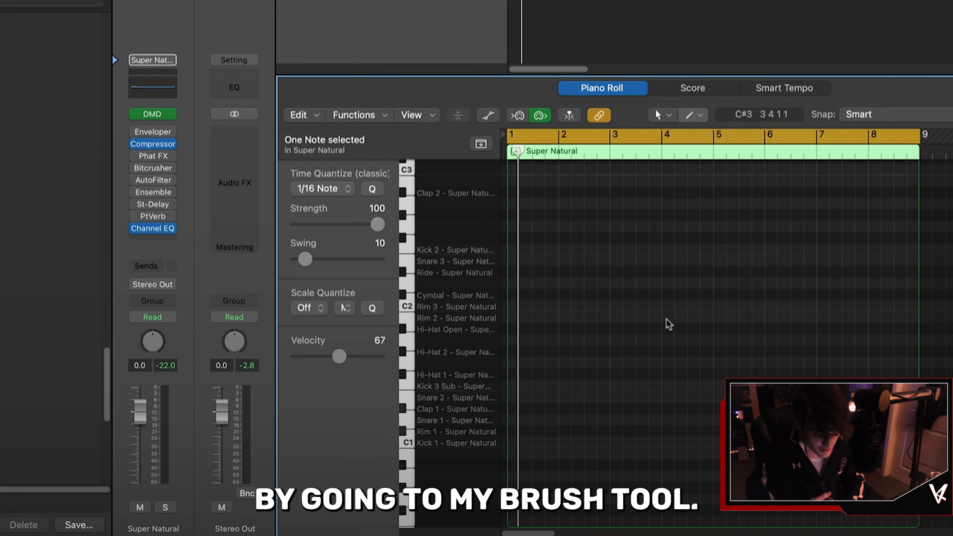
left_click(340, 192)
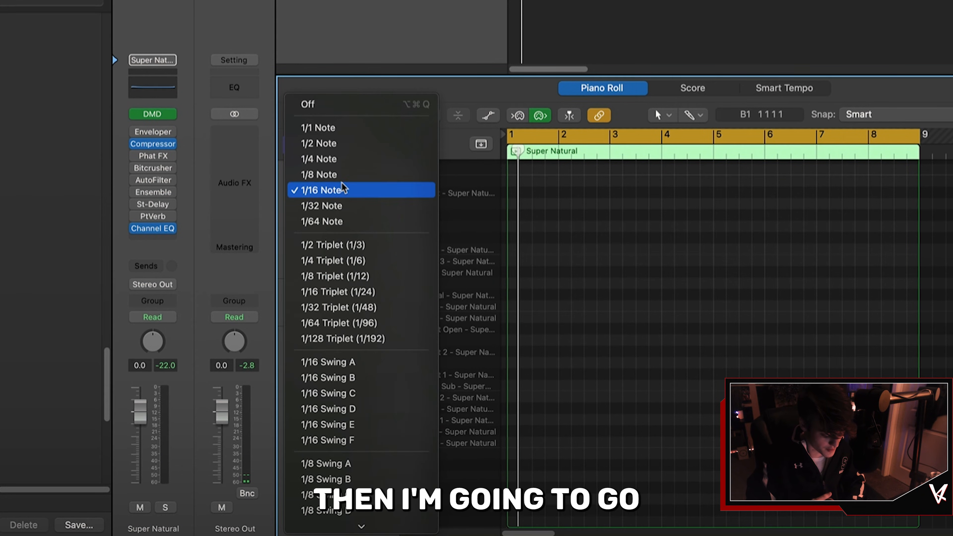
left_click(337, 176)
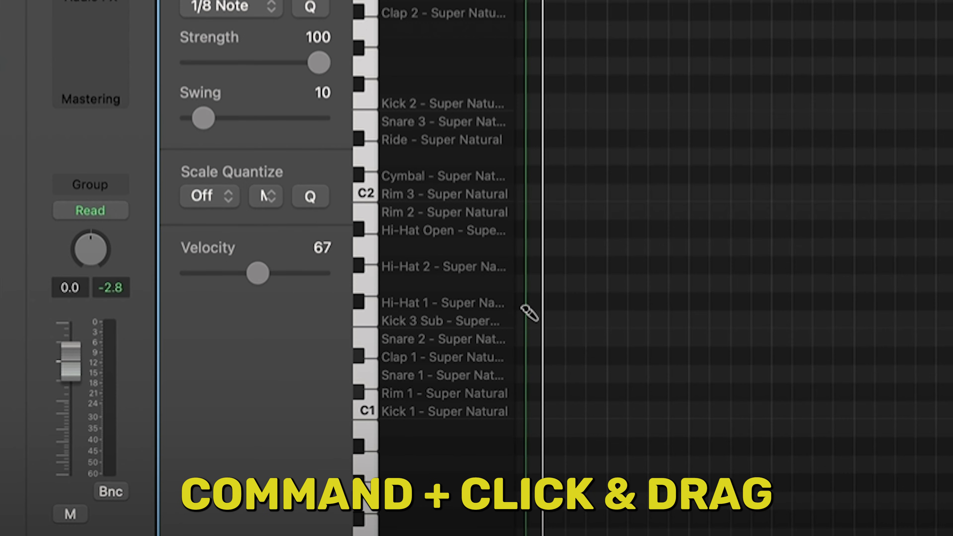
left_click(508, 374, "super")
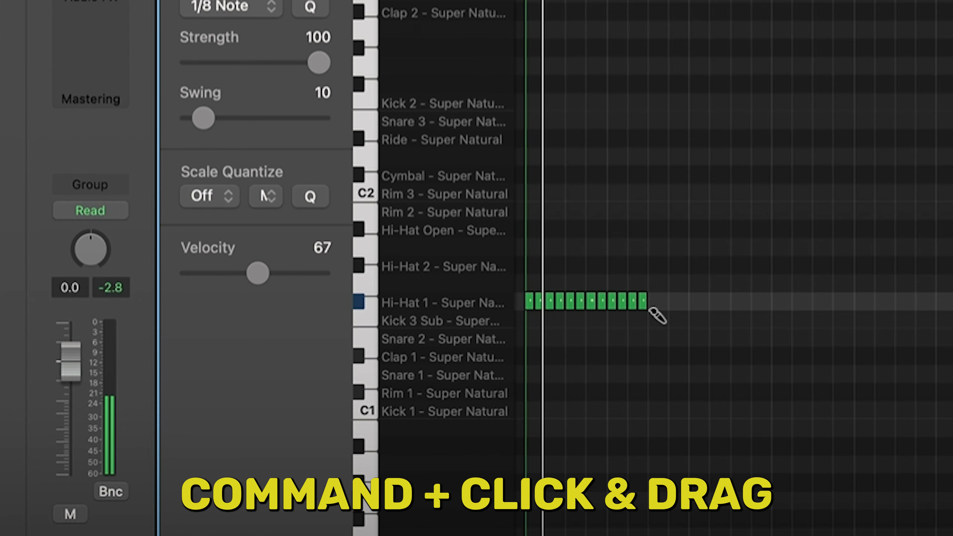
left_click_drag(651, 309, 682, 311)
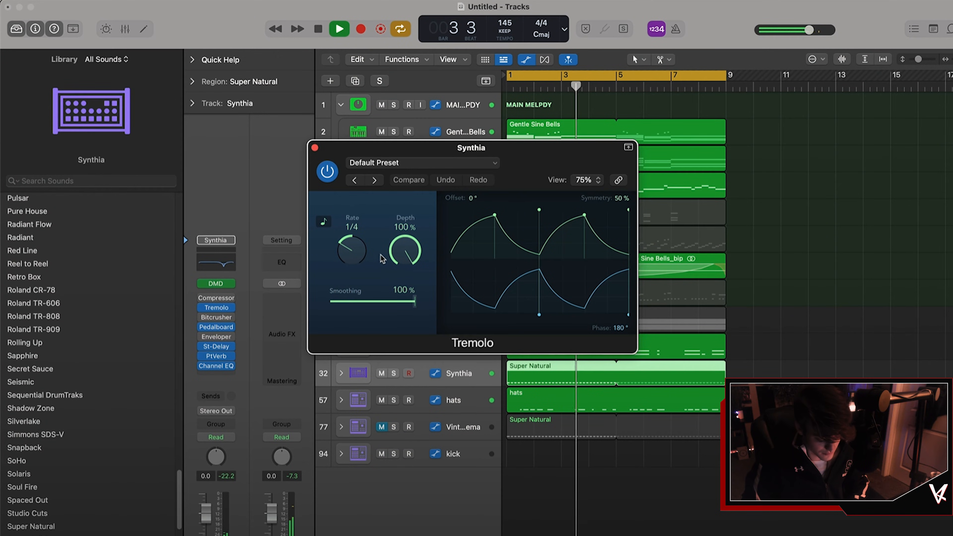
Step: Adjust the Tremolo depth on the Synthia track
left_click_drag(401, 257, 386, 370)
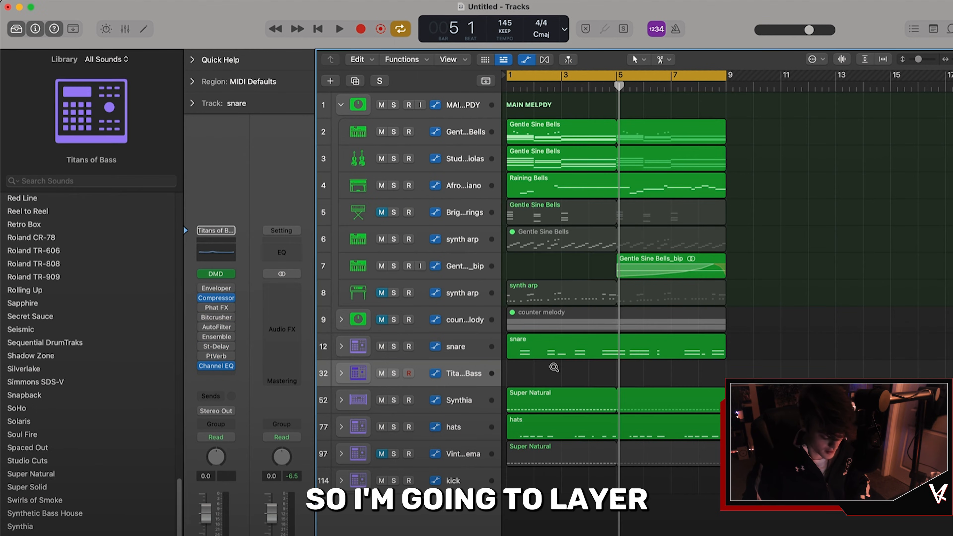
Step: Copy the snare region onto another drum track to layer it
left_click_drag(553, 349, 553, 372)
key("Return")
key("space")
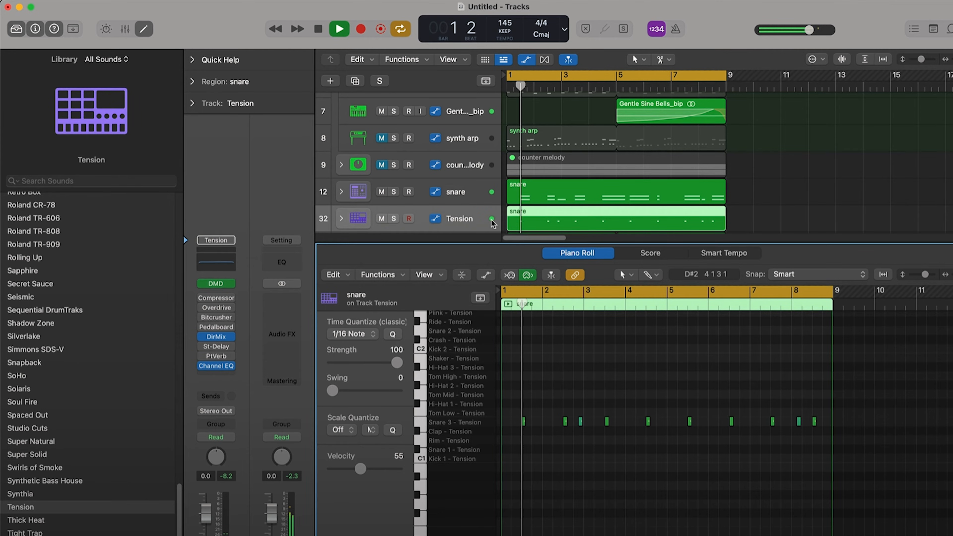
Step: Lower the threshold on the snare's Compressor
scroll(498, 224, "down", 5)
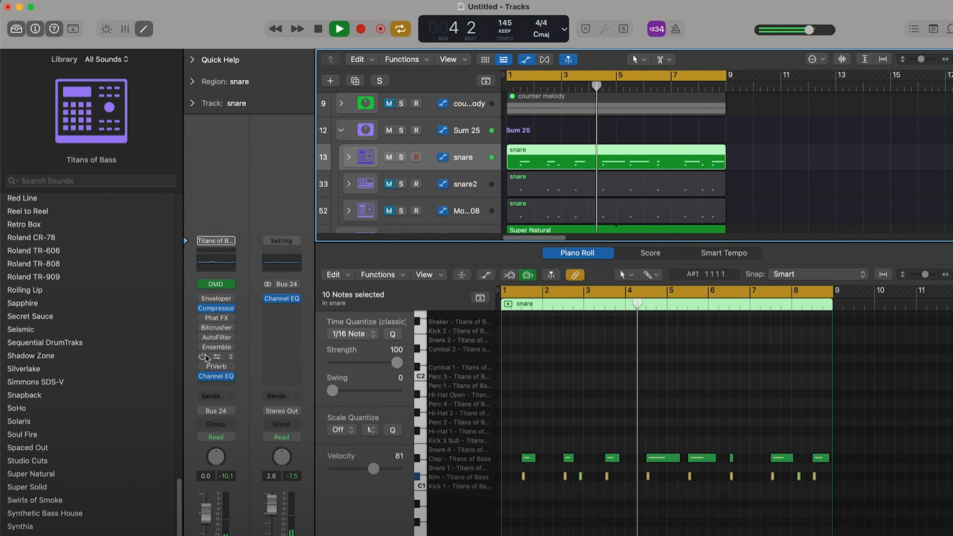
left_click(216, 308)
key("space")
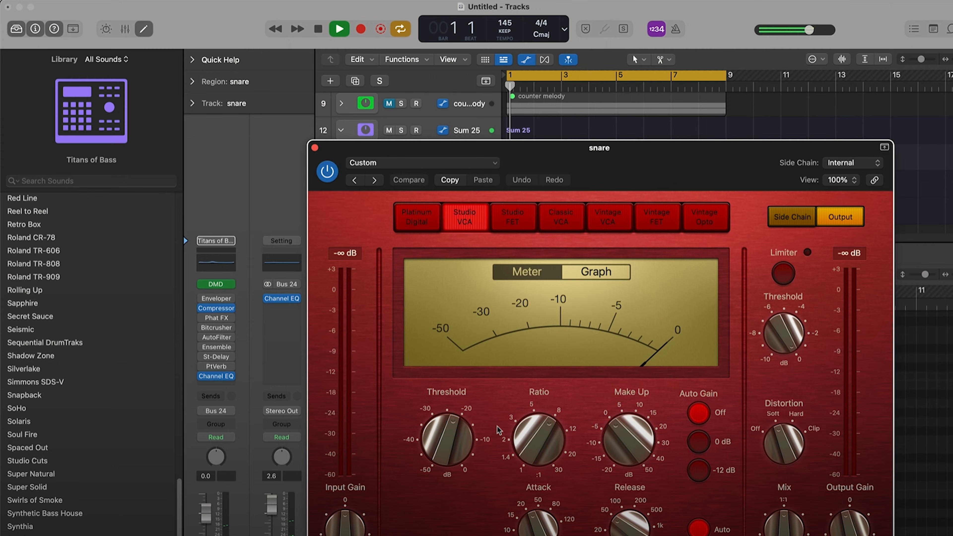
left_click_drag(460, 448, 462, 468)
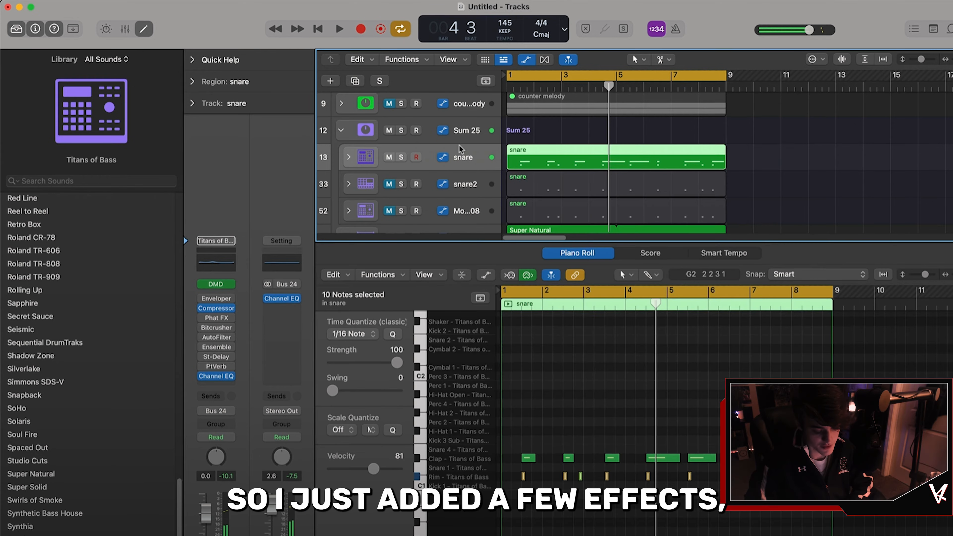
left_click(215, 309)
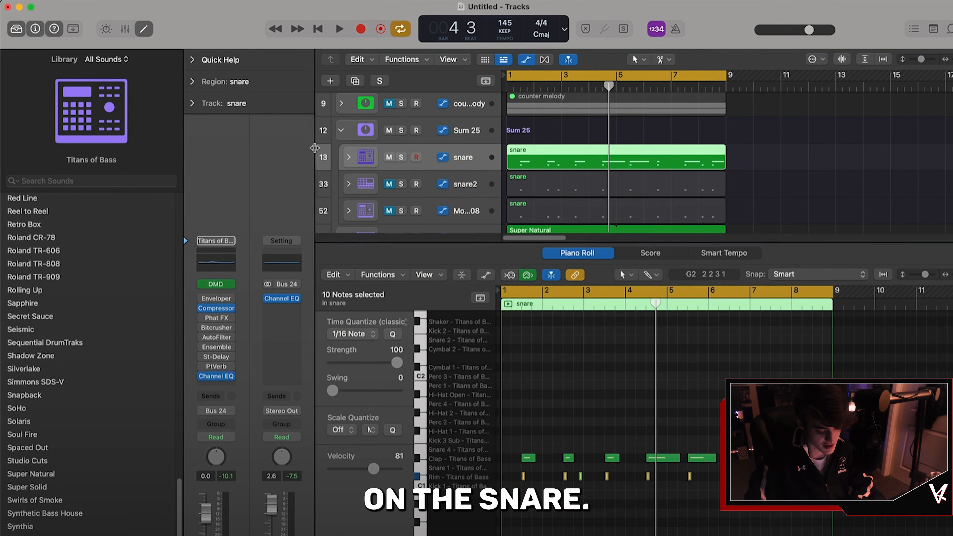
scroll(615, 180, "down", 2)
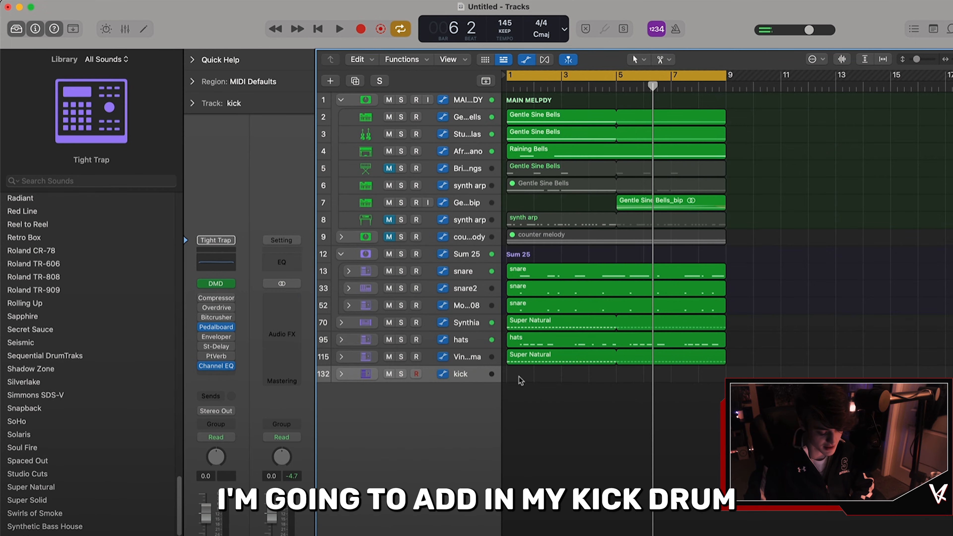
Step: Create a four-bar MIDI region on the kick track and pencil in Kick 1 notes
right_click(519, 380)
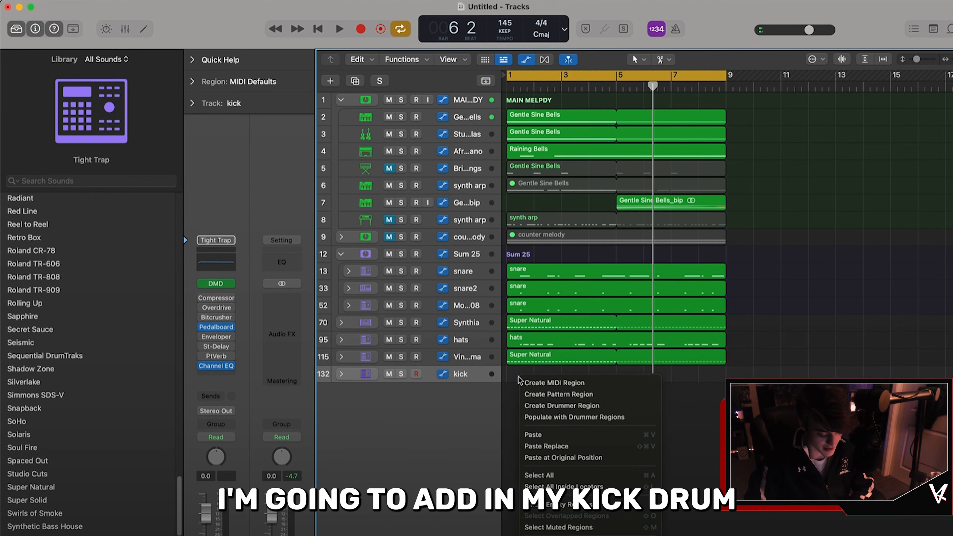
left_click(531, 385)
left_click_drag(528, 374, 614, 376)
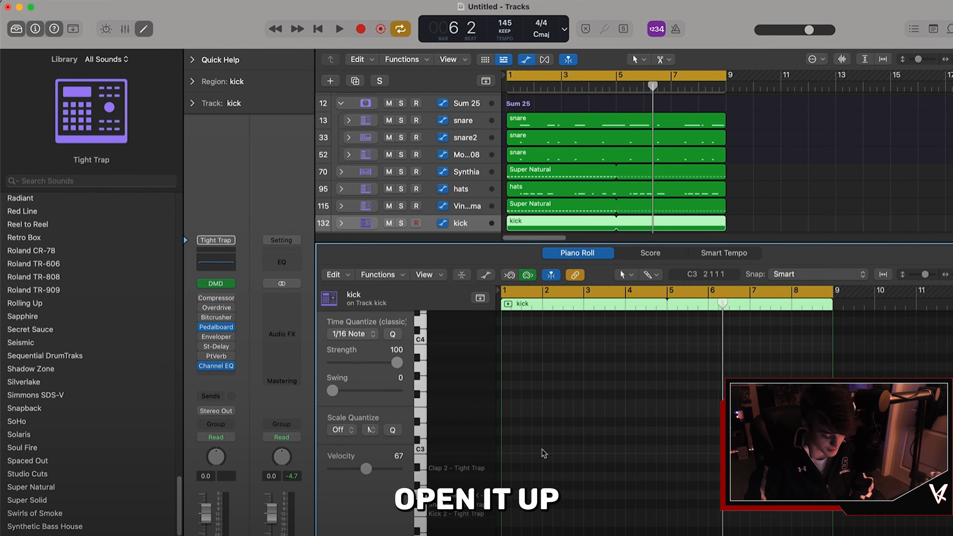
scroll(550, 481, "down", 5)
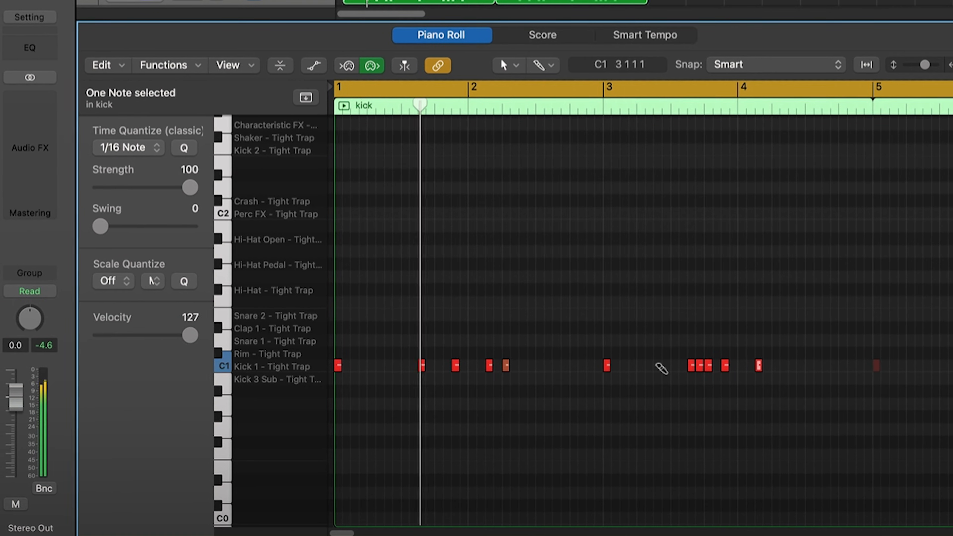
left_click(859, 365, "super")
left_click(844, 365, "super")
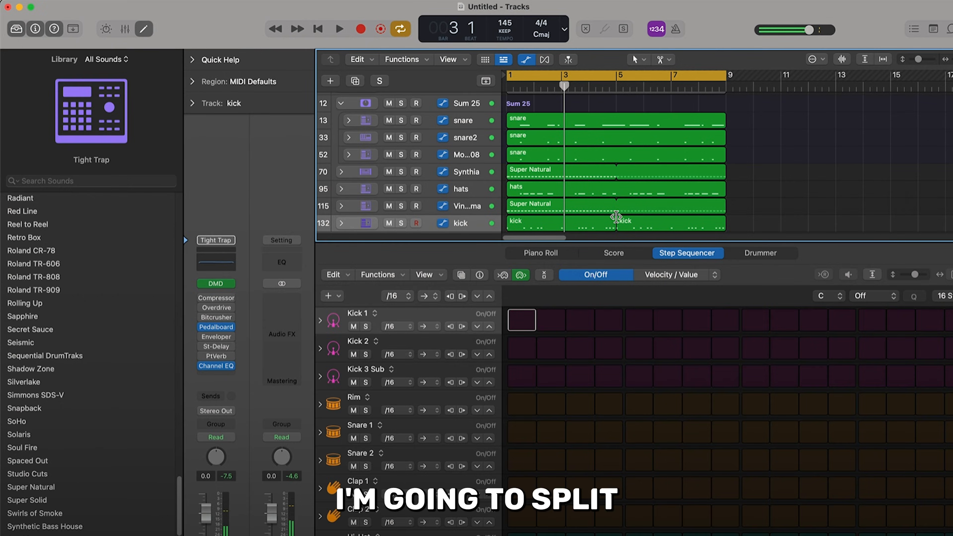
Step: Split the kick region at bar 5 and delete several kick notes in the outro
left_click(607, 226)
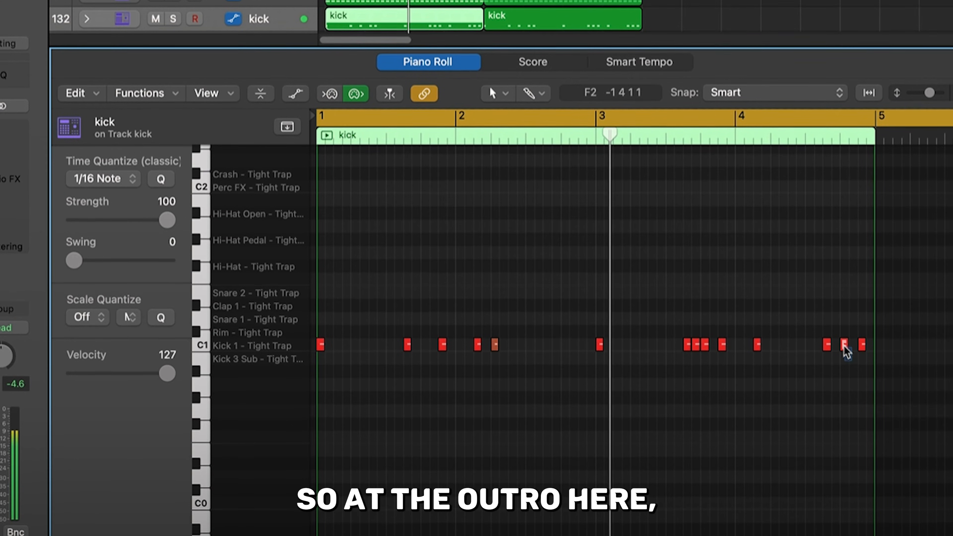
left_click(844, 344)
key("Delete")
left_click_drag(698, 355, 704, 332)
key("space")
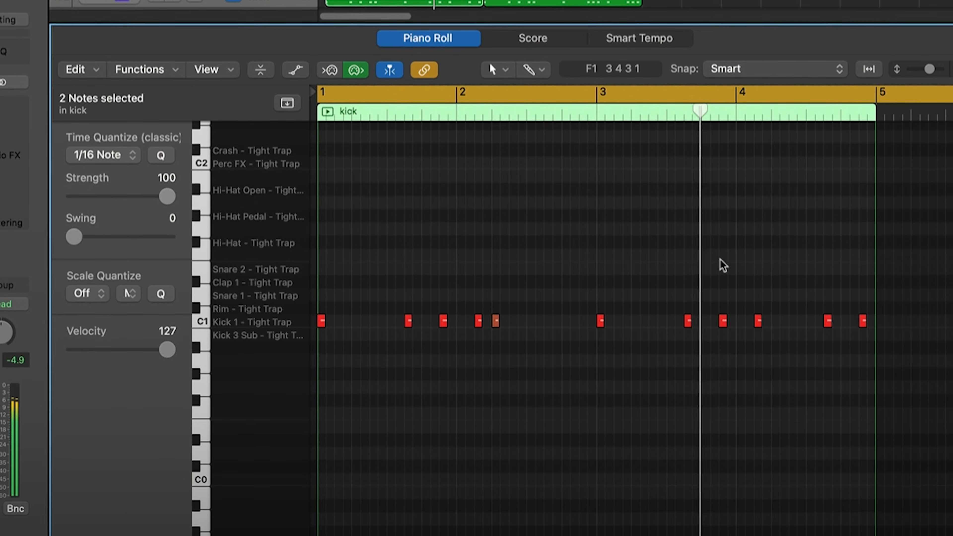
left_click_drag(766, 337, 759, 311)
key("Delete")
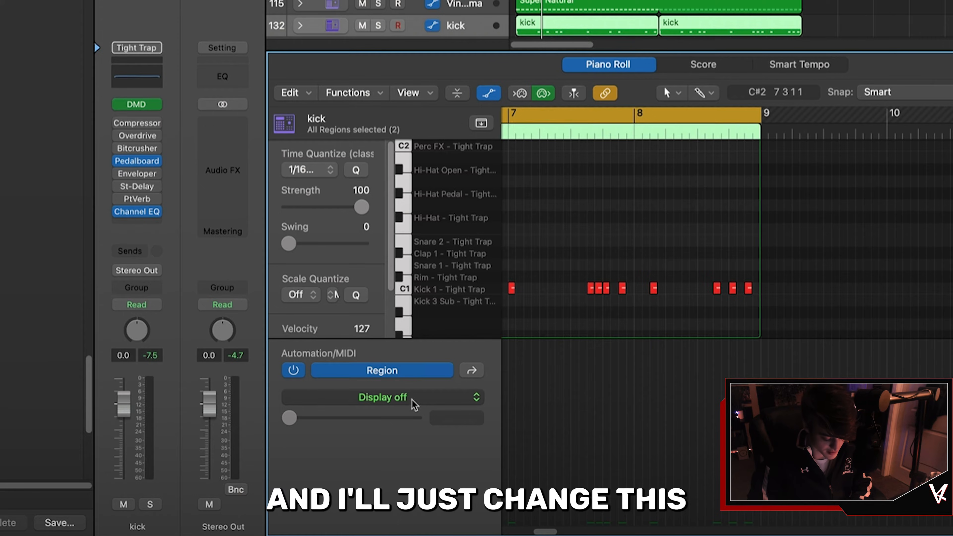
Step: Lower the velocity of the last three kick notes in the Note Velocity automation lane
left_click(414, 403)
left_click(441, 439)
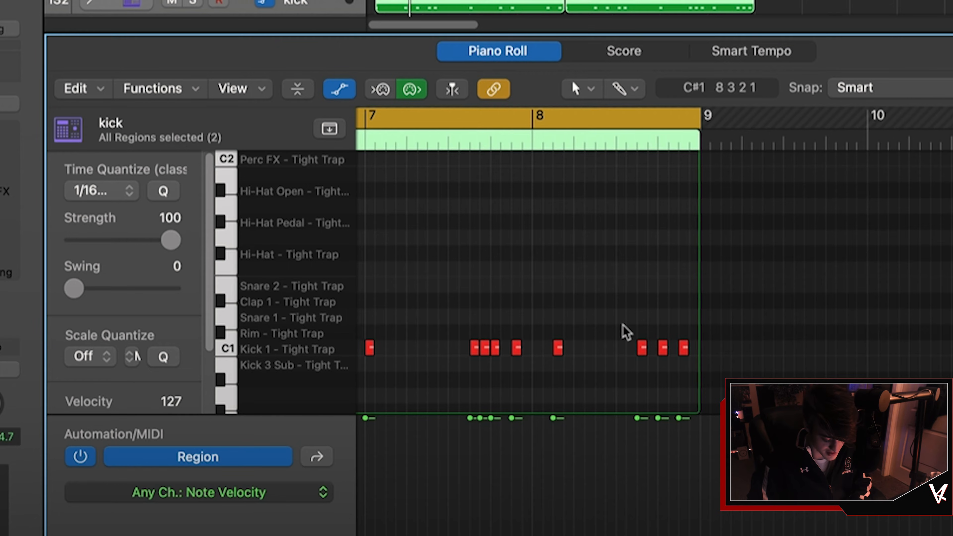
left_click_drag(651, 414, 639, 532)
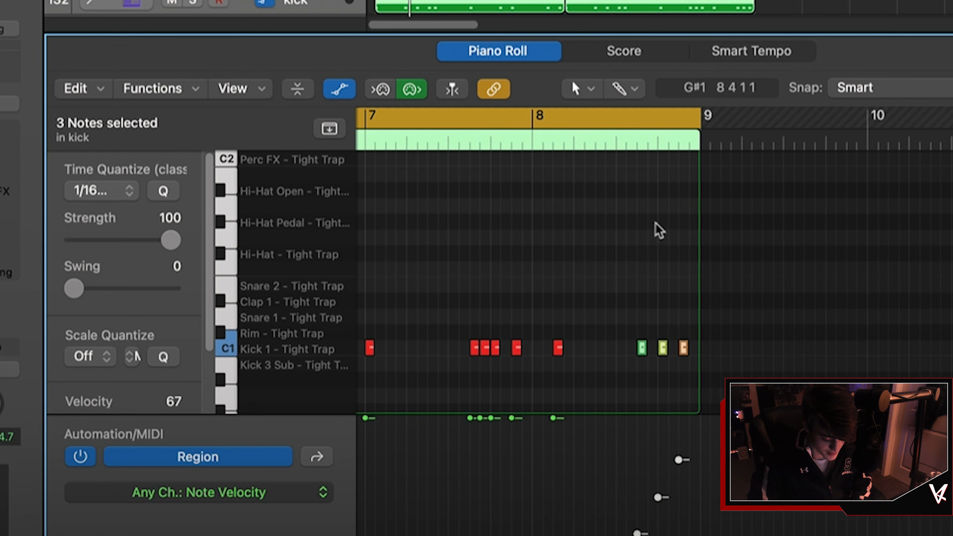
key("space")
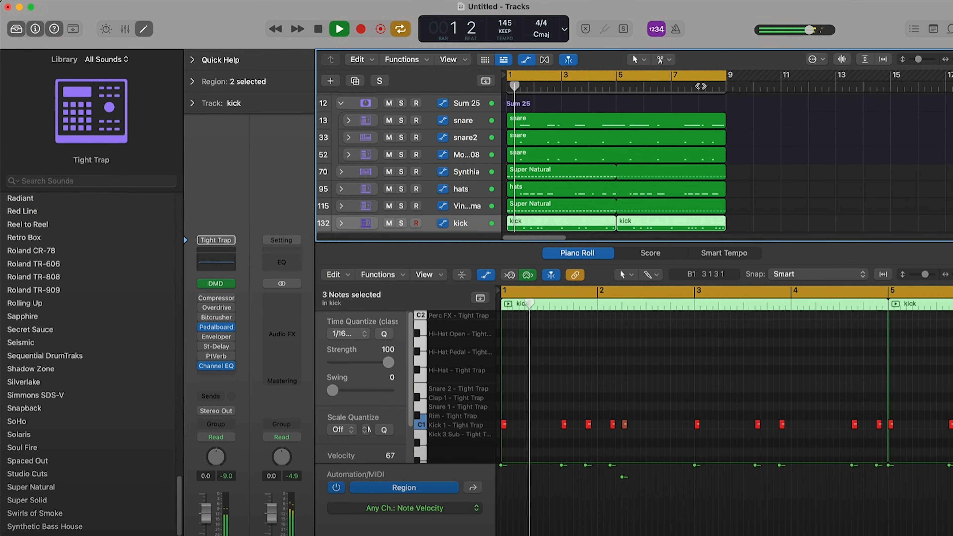
key("space")
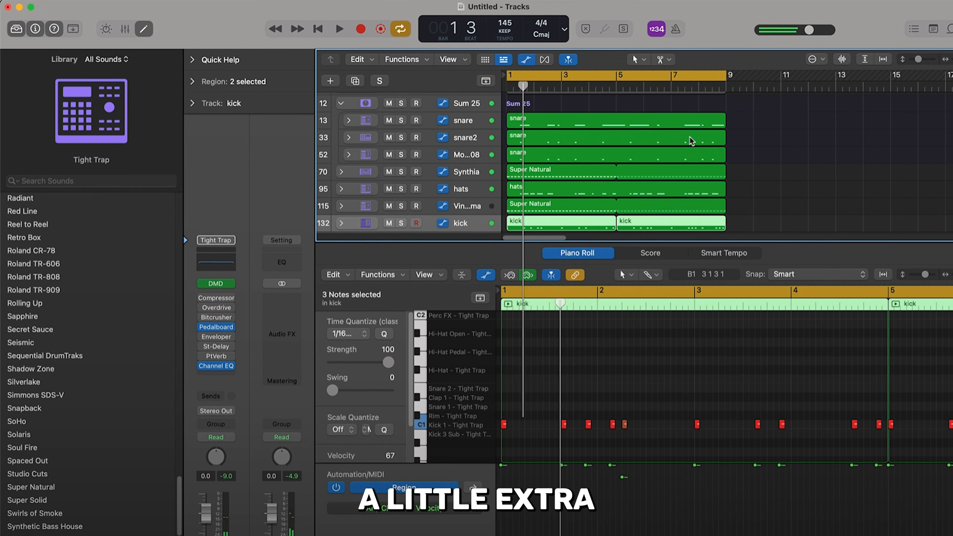
Step: Move the kick's Channel EQ mid boost to about 2120 Hz and compare it with the EQ bypassed
key("e")
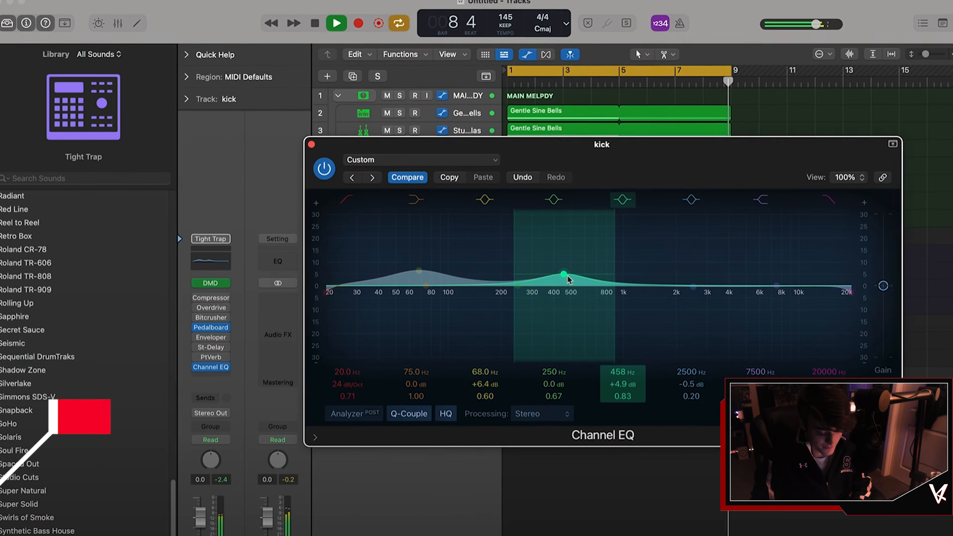
left_click_drag(568, 279, 692, 281)
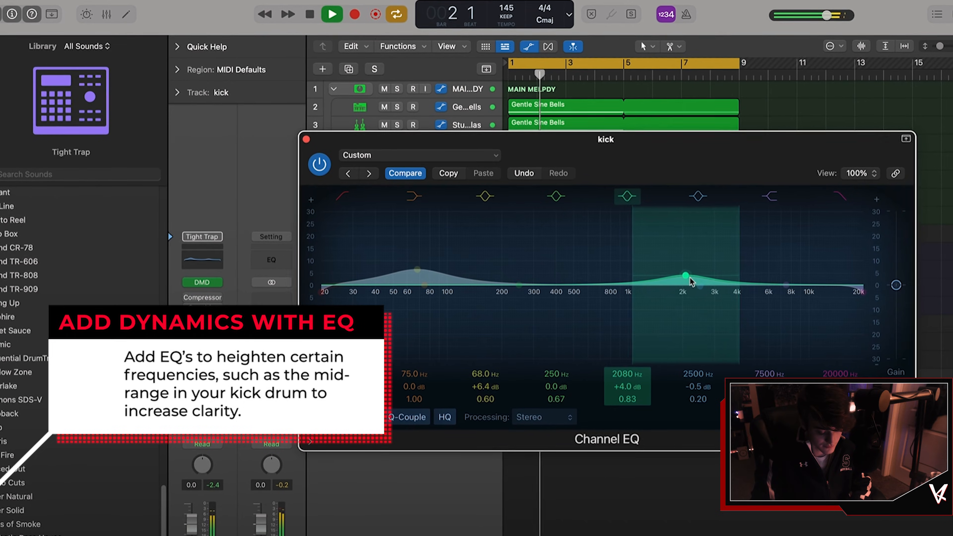
left_click(320, 164)
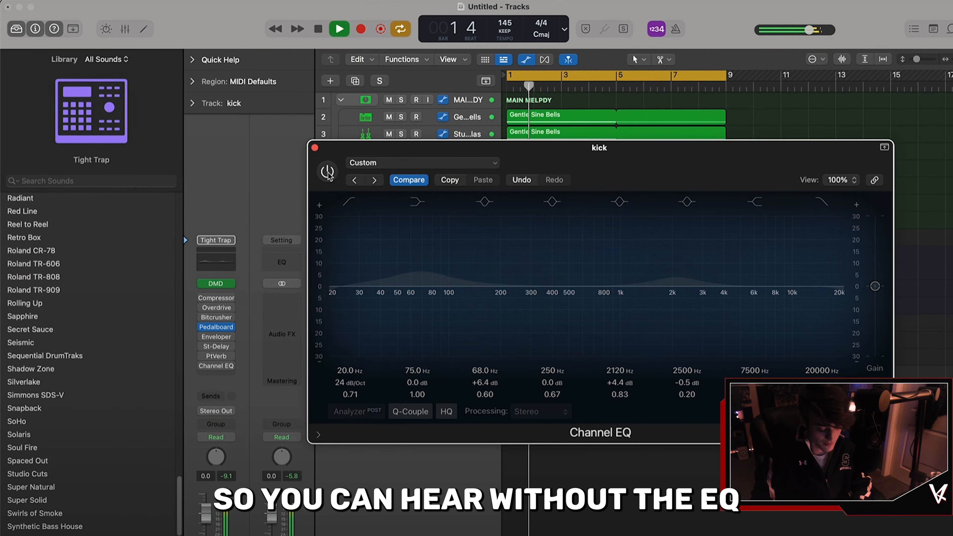
left_click(327, 173)
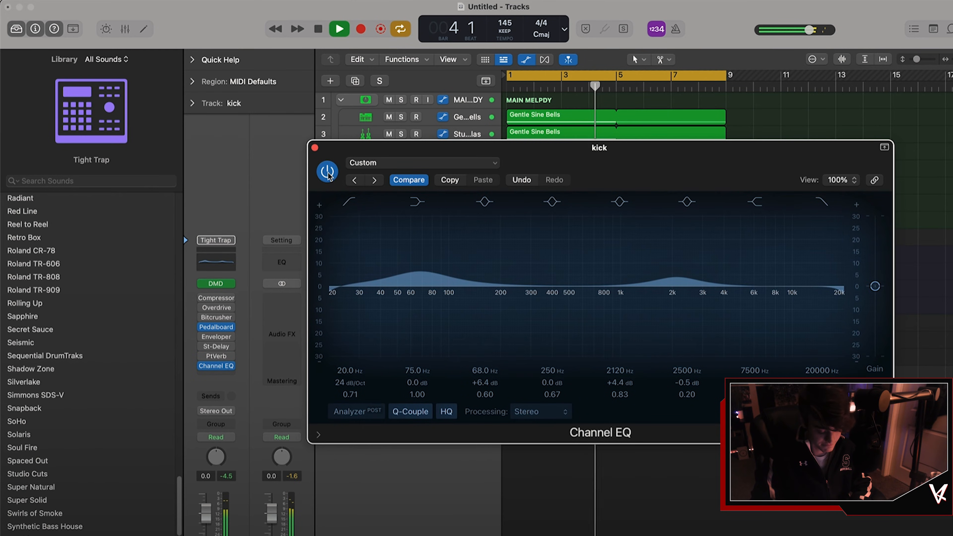
key("space")
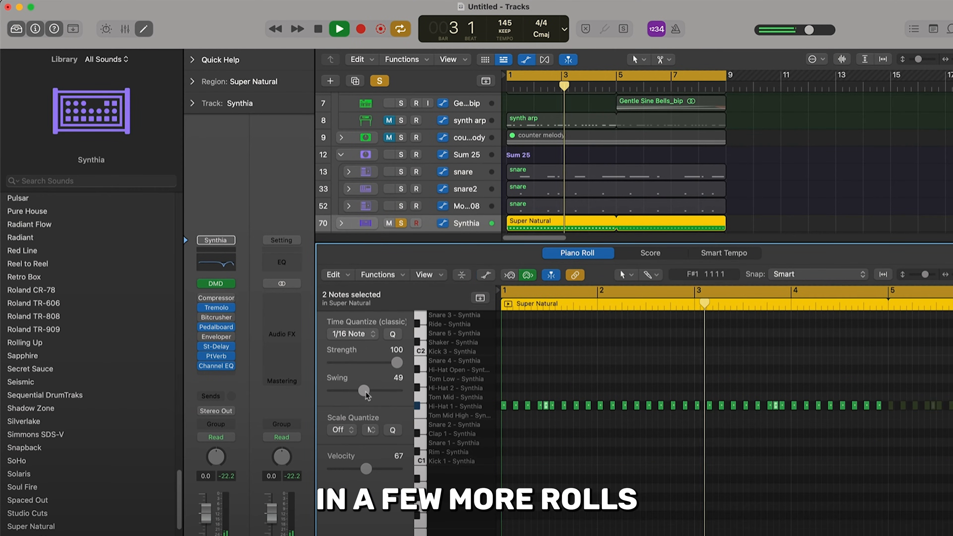
Step: Review the kick's Overdrive settings while playing the beat back
left_click_drag(367, 395, 378, 397)
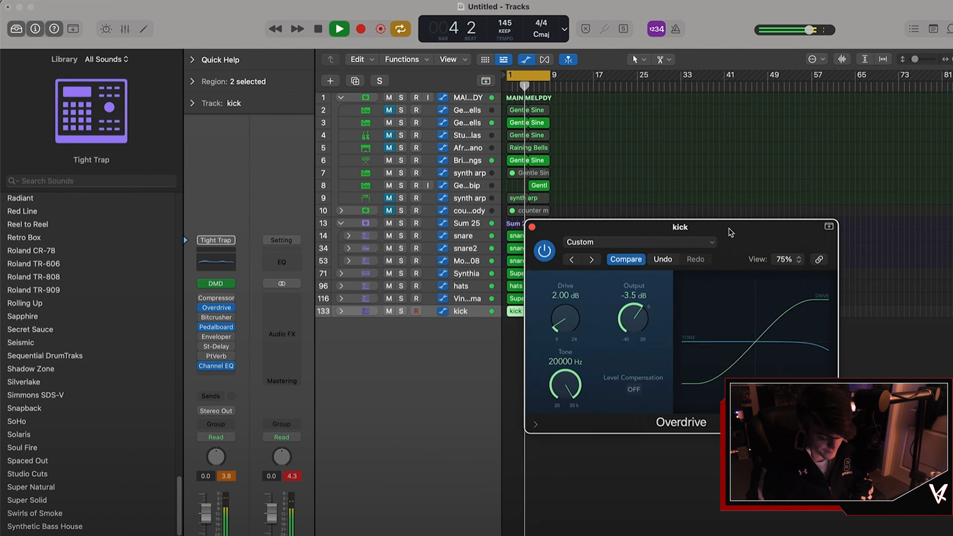
left_click_drag(728, 231, 782, 276)
key("space")
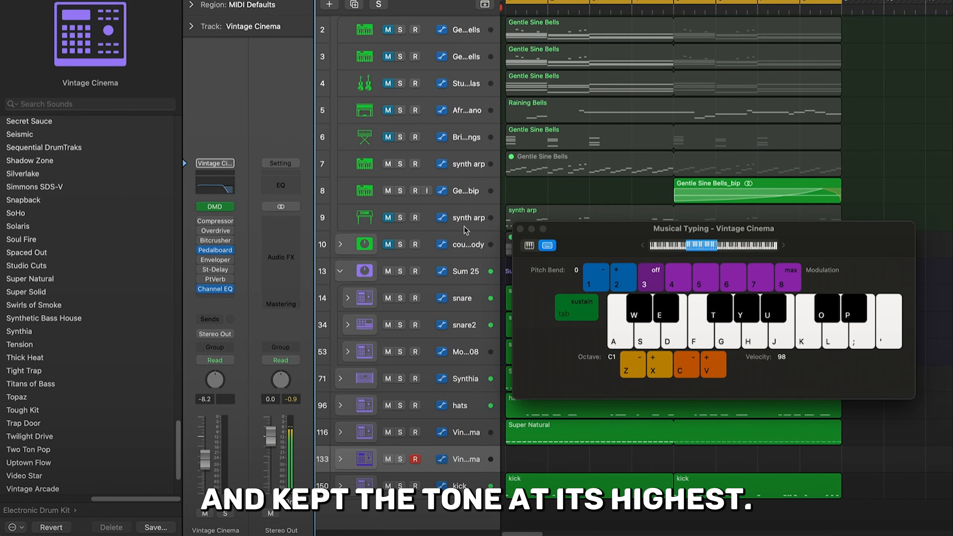
Step: Record a repeated single-note pattern on the Vintage Cinema track using Musical Typing
key("t")
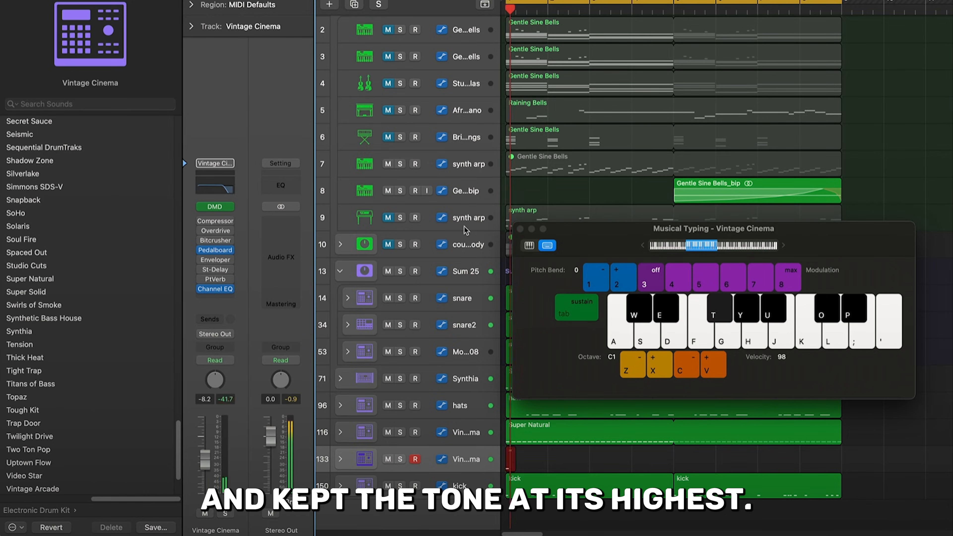
key("t")
key("t")
key("t")
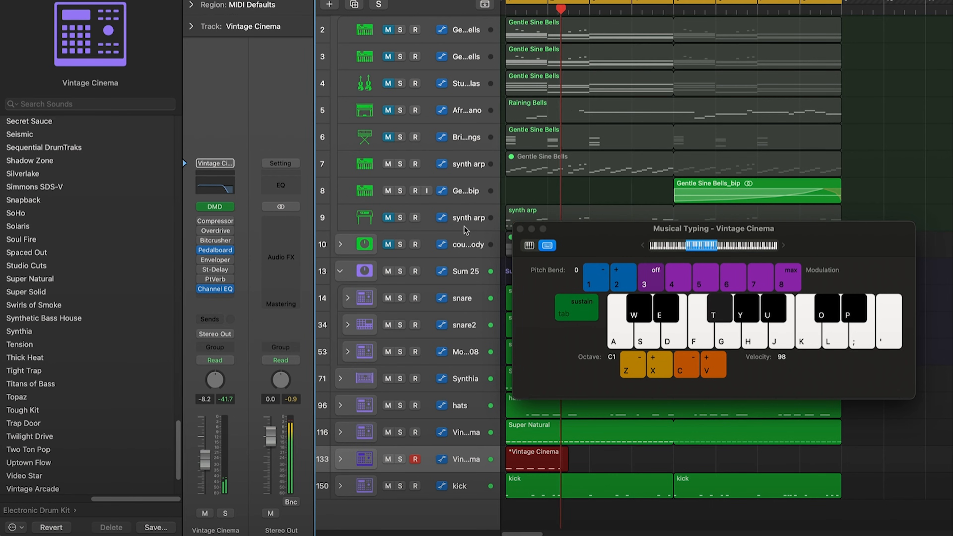
key("t")
key("t")
key("t")
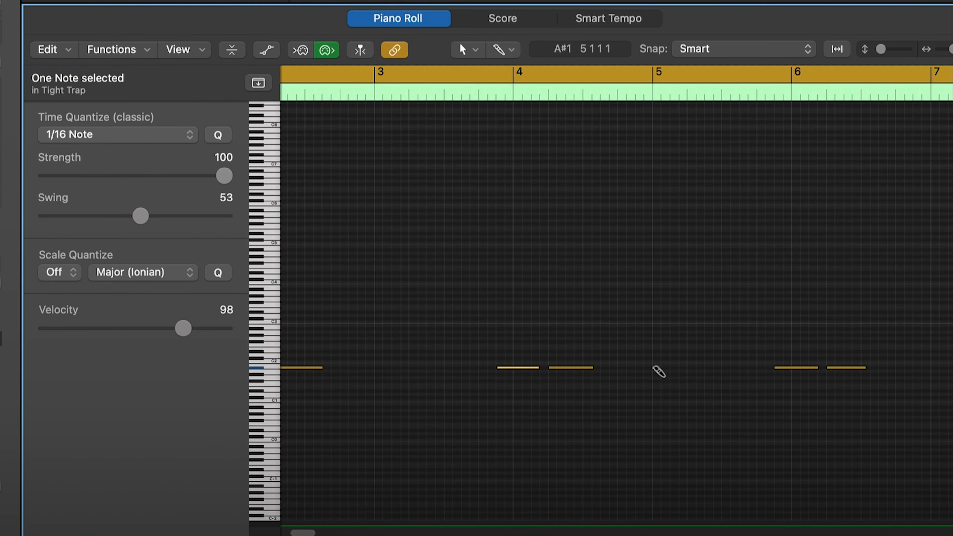
Step: Add a short note at bar 5 in the Tight Trap region and play it back
left_click(659, 369)
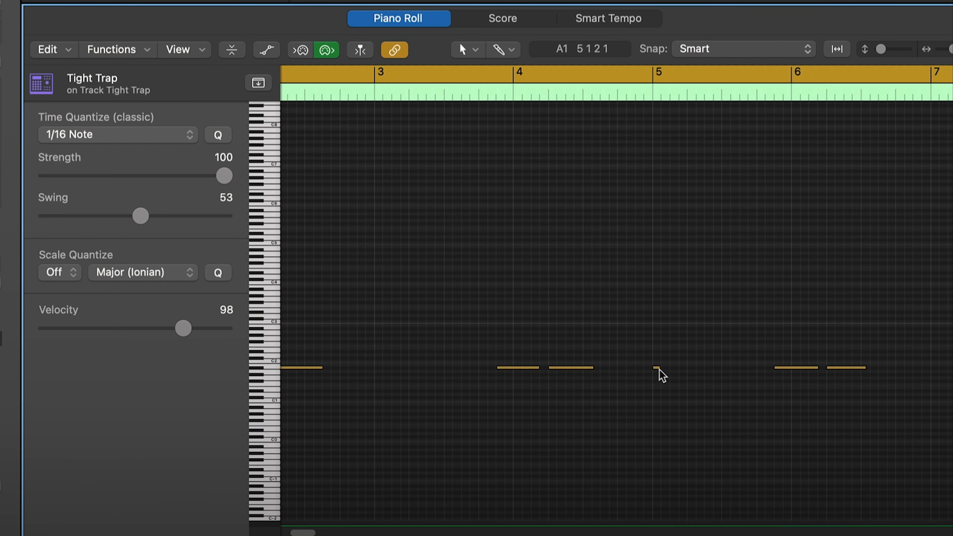
key("space")
left_click_drag(654, 377, 653, 378)
left_click(651, 354)
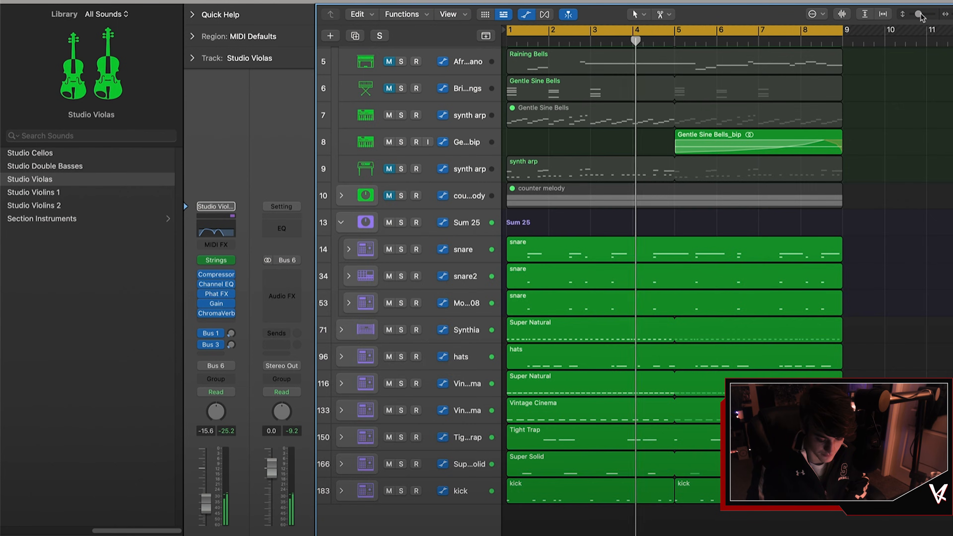
Step: Copy the Studio Violas chord region onto a new track beneath the kick
left_click_drag(920, 15, 916, 15)
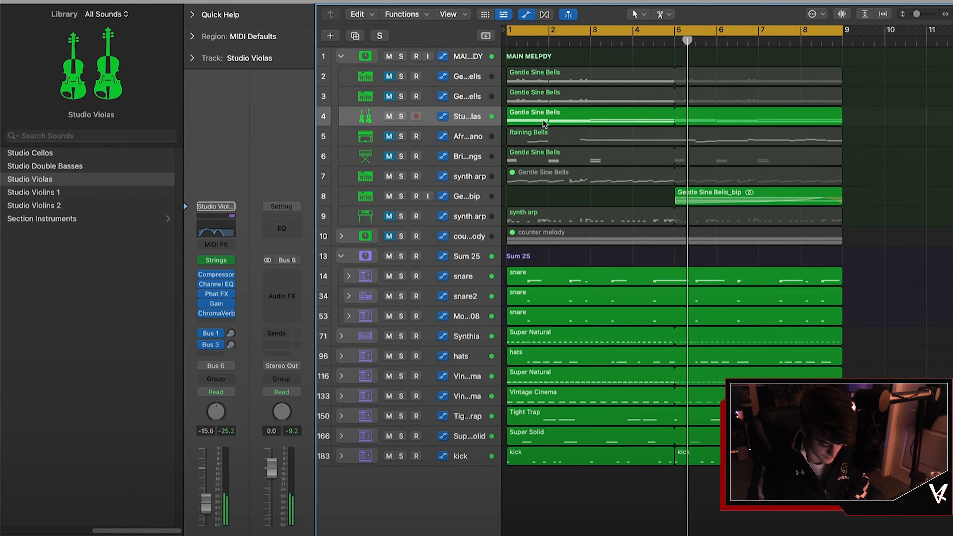
left_click_drag(544, 122, 511, 476)
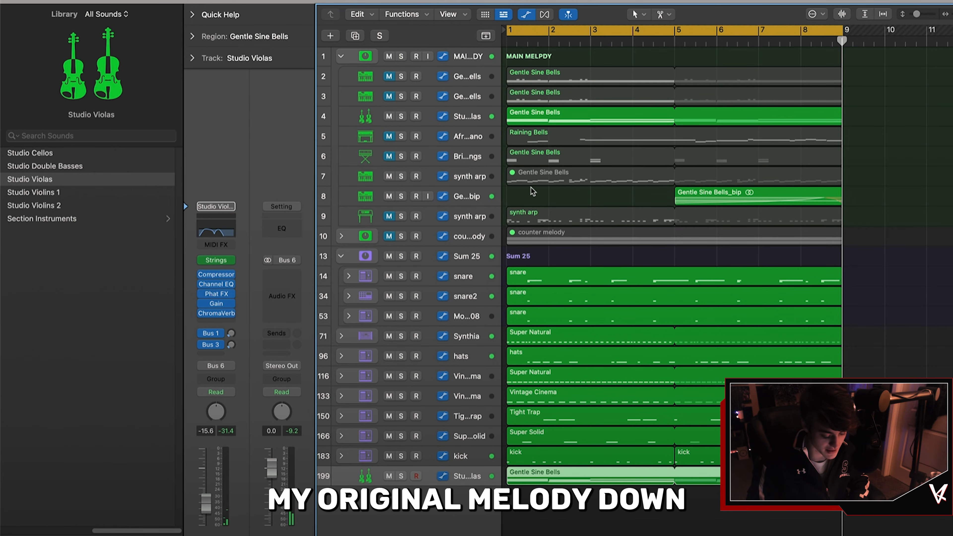
Step: Rename the new track 808
double_click(460, 476)
type("80")
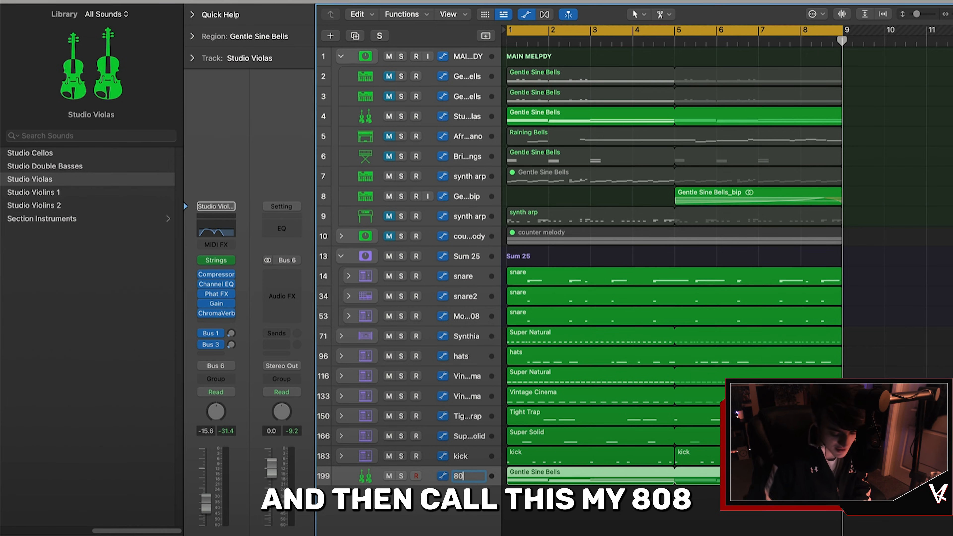
type("8")
key("Return")
Step: Load the Crushed 808 Bass patch from the Synthesizer bass sounds onto the 808 track
scroll(74, 202, "left", 5)
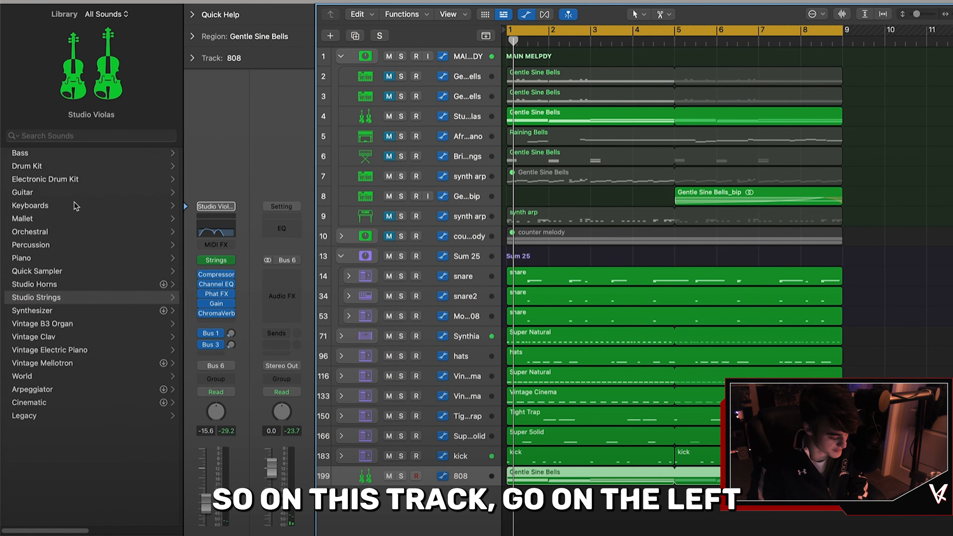
left_click(67, 311)
left_click(54, 166)
left_click(106, 330)
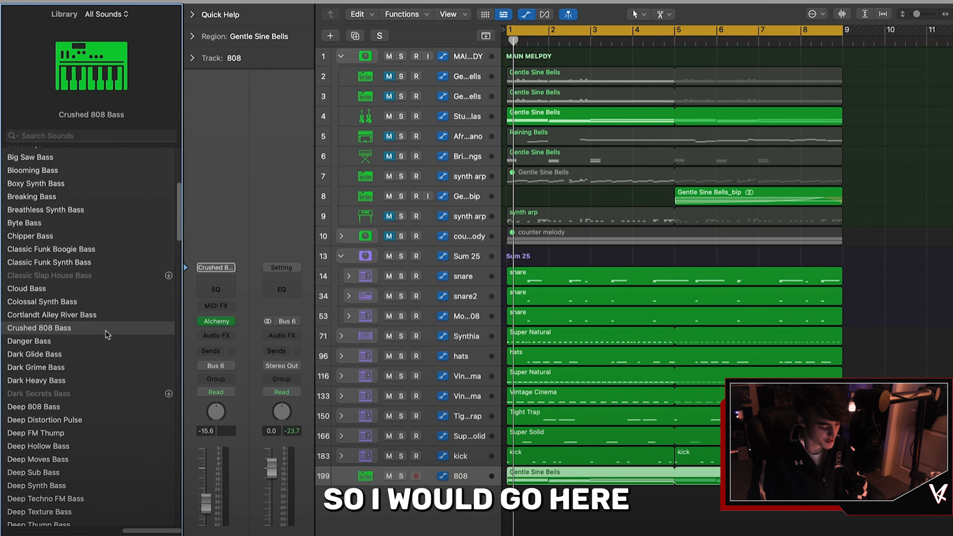
Step: Delete the upper chord notes in the 808 region, keeping only the bass line, and play it back
double_click(523, 472)
left_click_drag(646, 412, 501, 321)
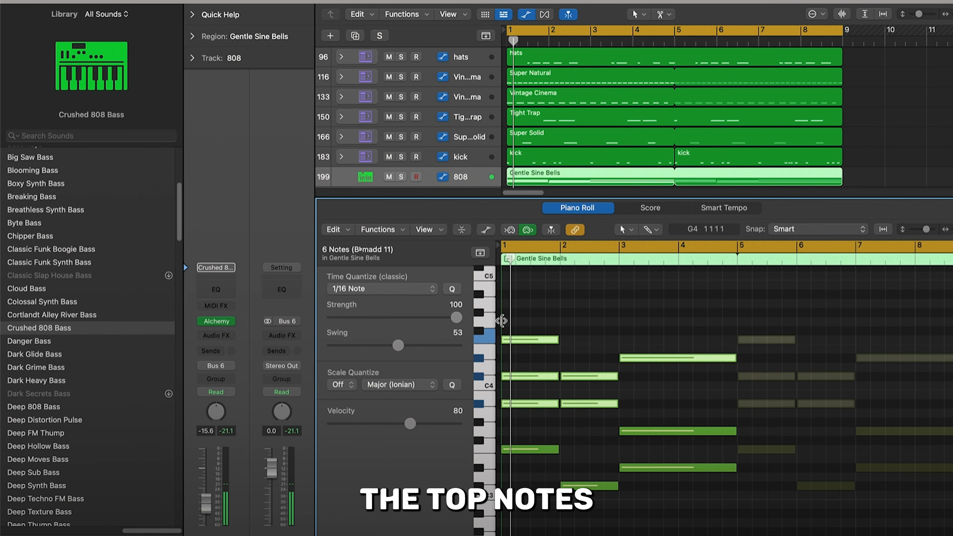
key("Delete")
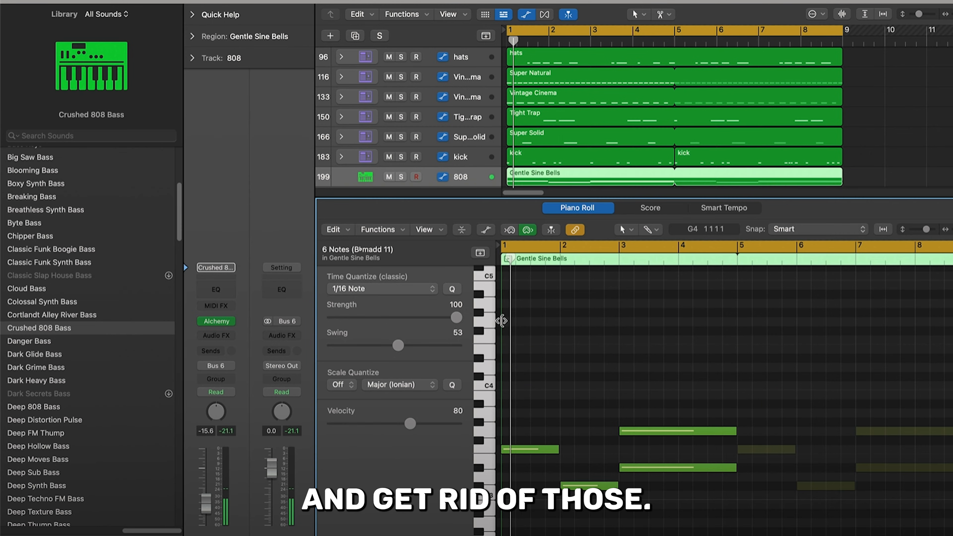
left_click(667, 431)
key("Delete")
key("space")
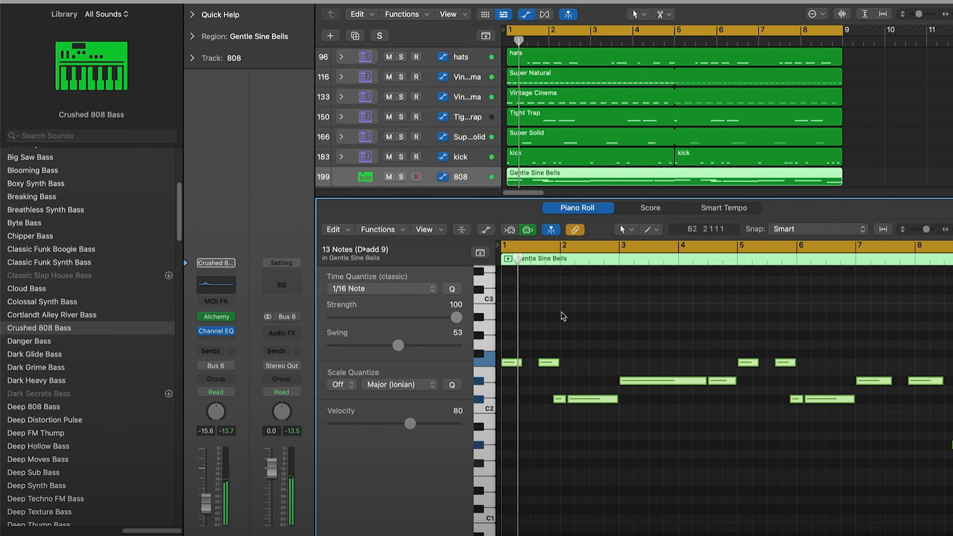
Step: Boost the 808's Channel EQ around 75 Hz by about 3 dB
left_click(209, 286)
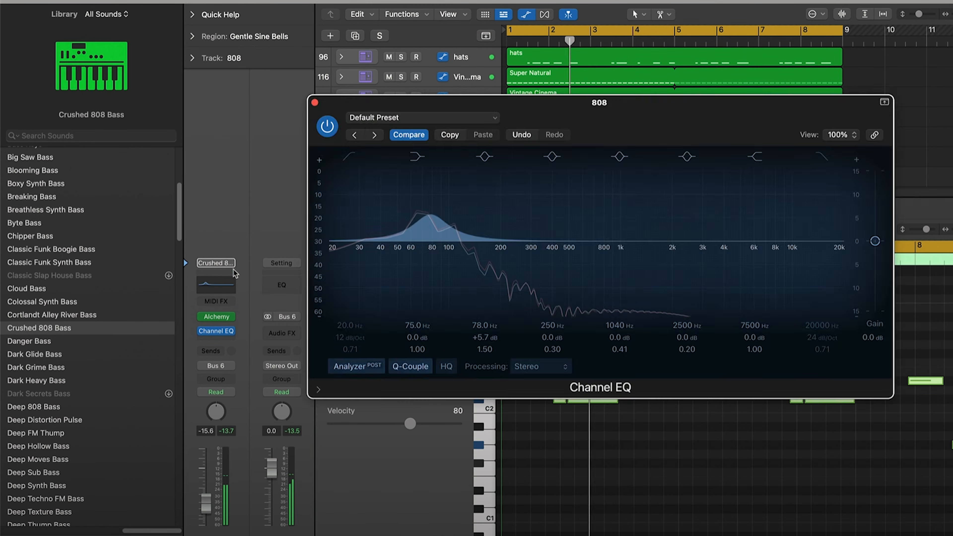
left_click_drag(430, 216, 428, 230)
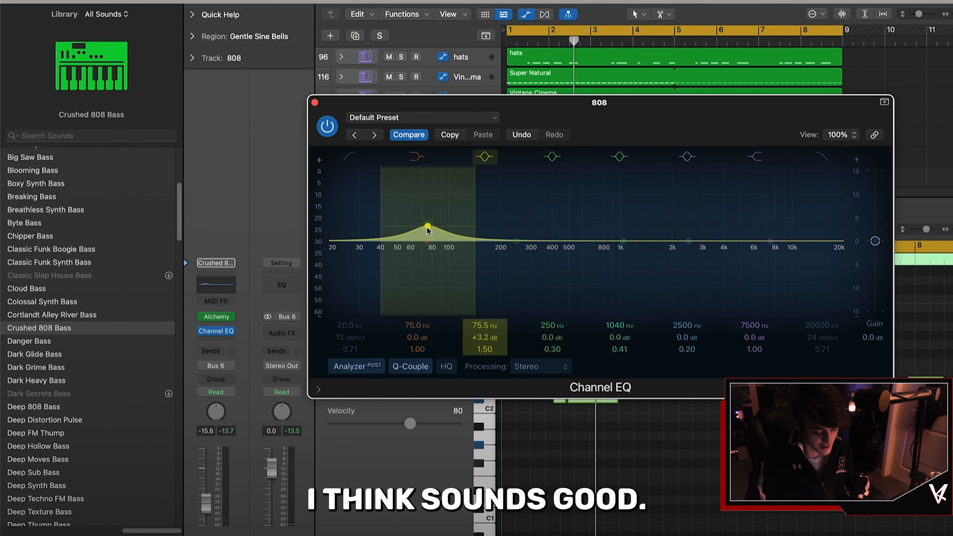
left_click_drag(429, 231, 420, 223)
key("space")
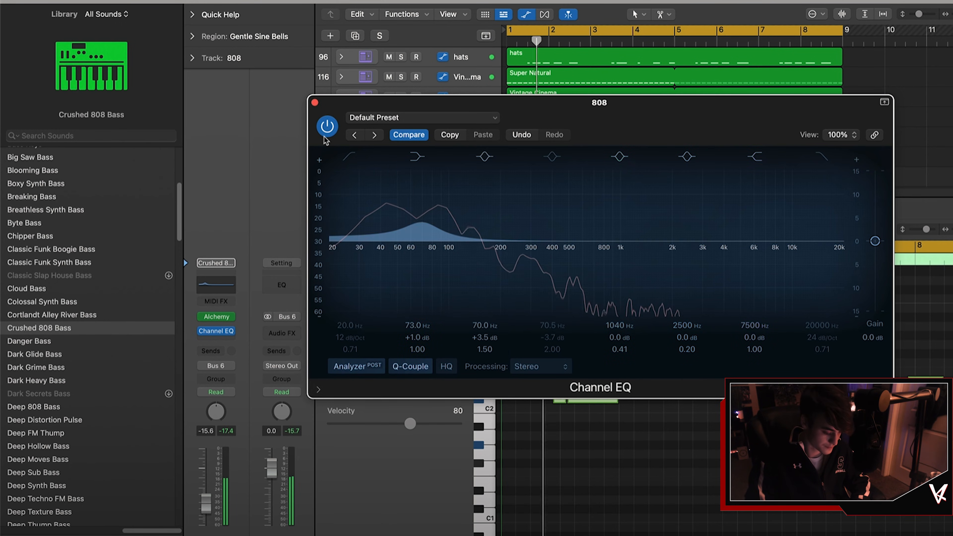
left_click_drag(623, 241, 549, 289)
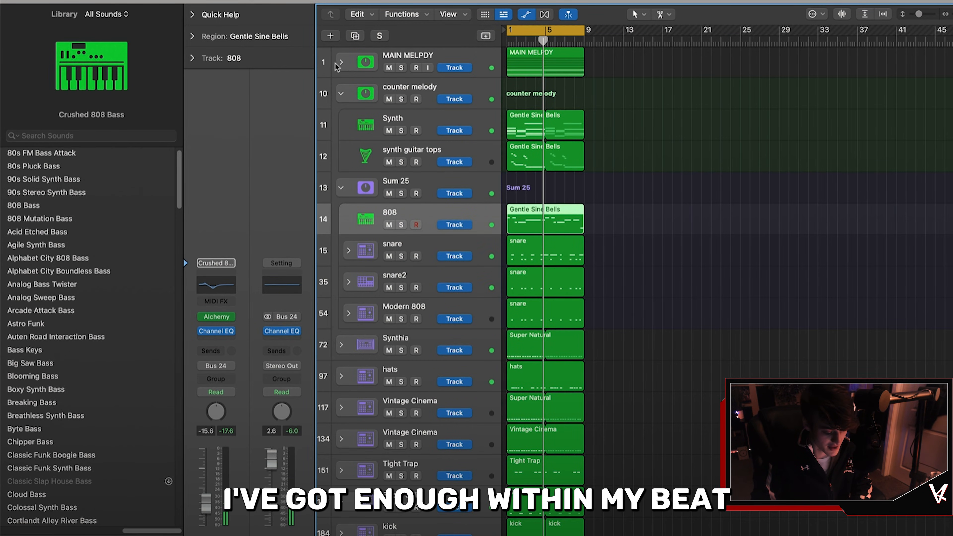
Step: Expand the melody folder, select all regions and repeat them four times to extend the arrangement
left_click(341, 62)
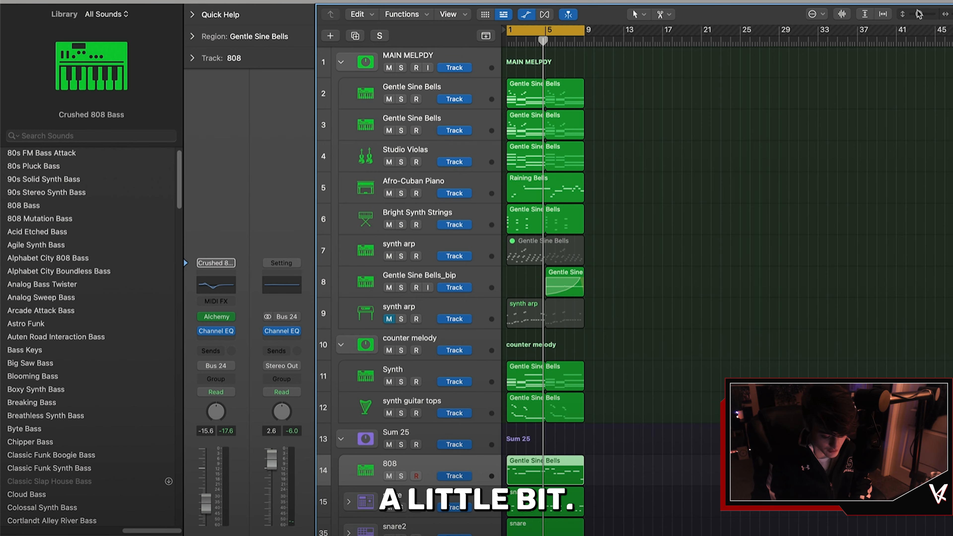
left_click_drag(918, 14, 915, 14)
key("super+a")
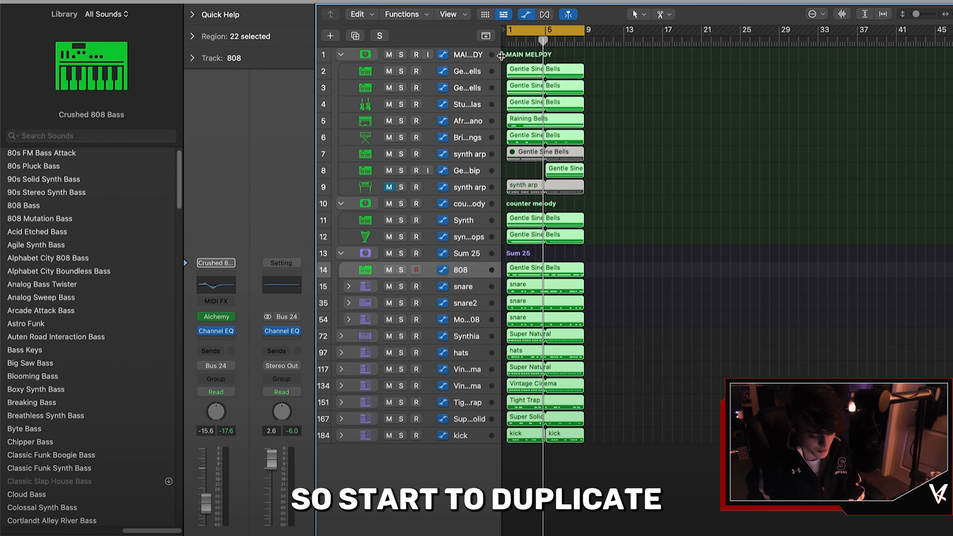
key("super+r")
key("super+r")
key("super+r")
key("super+r")
key("super+r")
key("super+r")
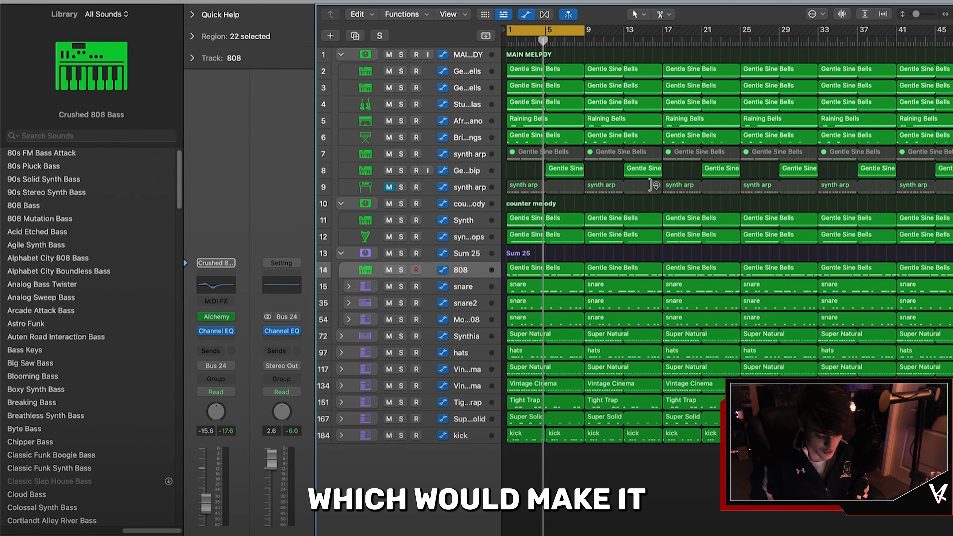
scroll(655, 185, "right", 5)
scroll(655, 185, "left", 5)
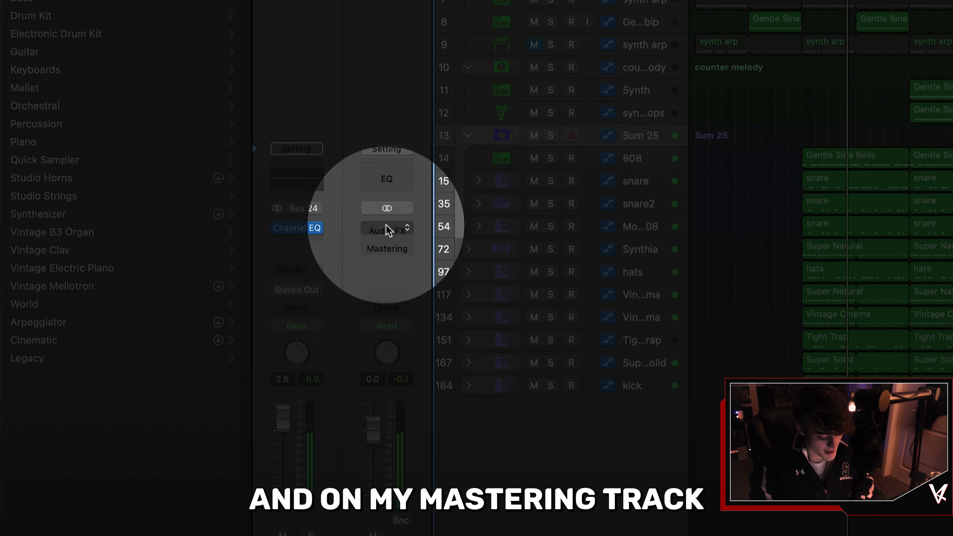
Step: Insert a stereo Adaptive Limiter on Stereo Out with Out Ceiling -0.1 dB and Lookahead 20 ms
left_click(385, 228)
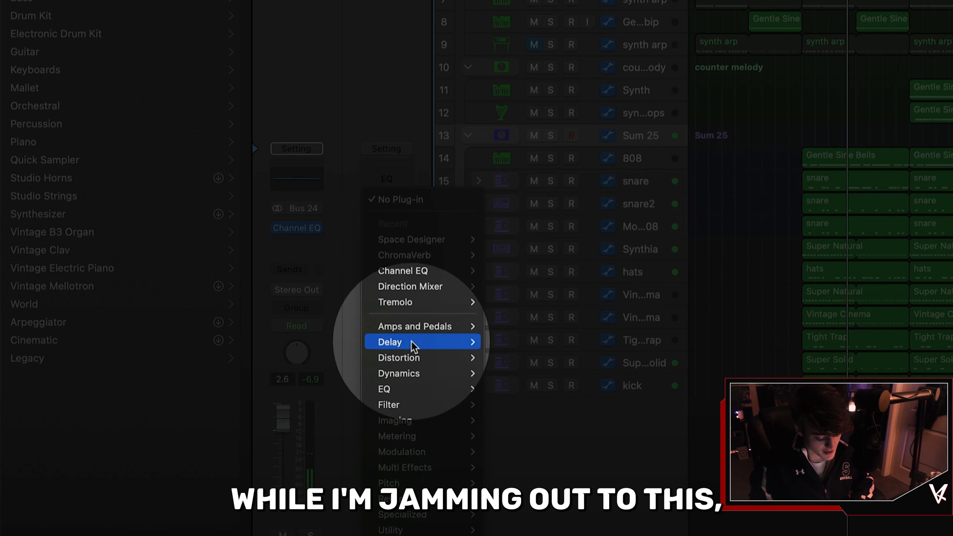
mouse_move(420, 373)
mouse_move(573, 380)
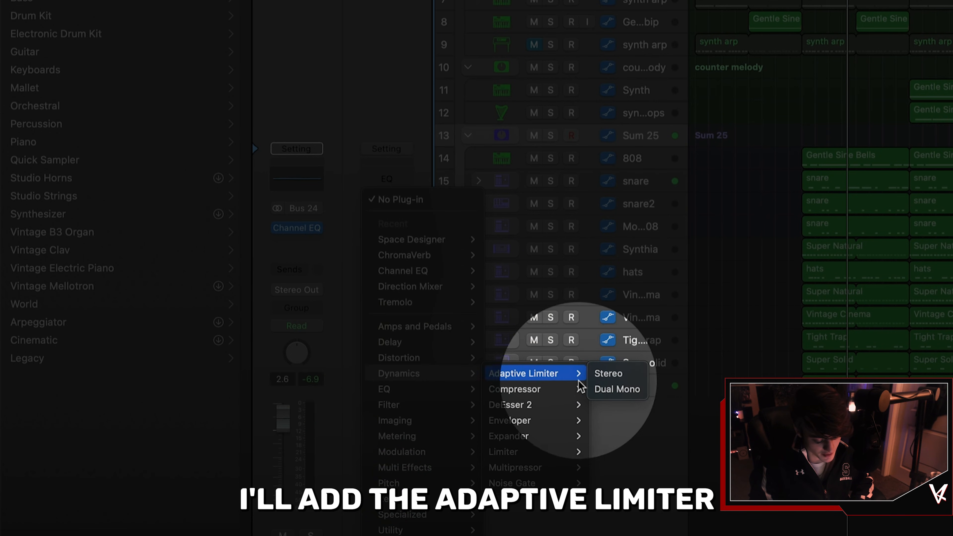
left_click(606, 373)
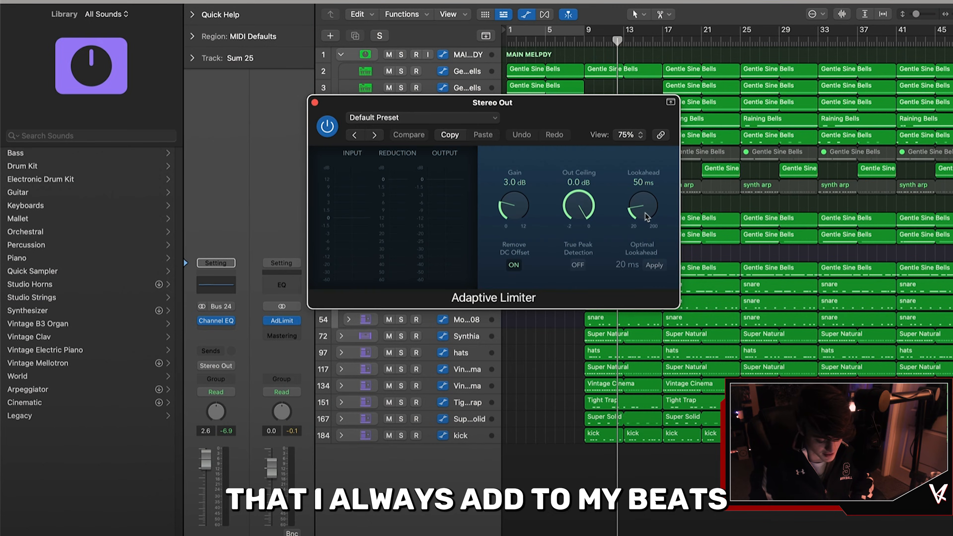
left_click_drag(647, 216, 651, 262)
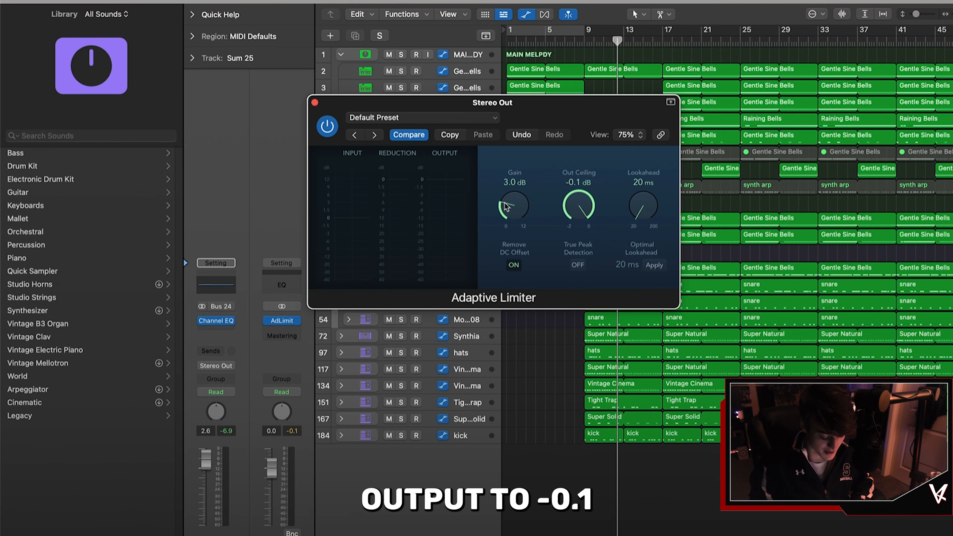
left_click_drag(505, 209, 506, 211)
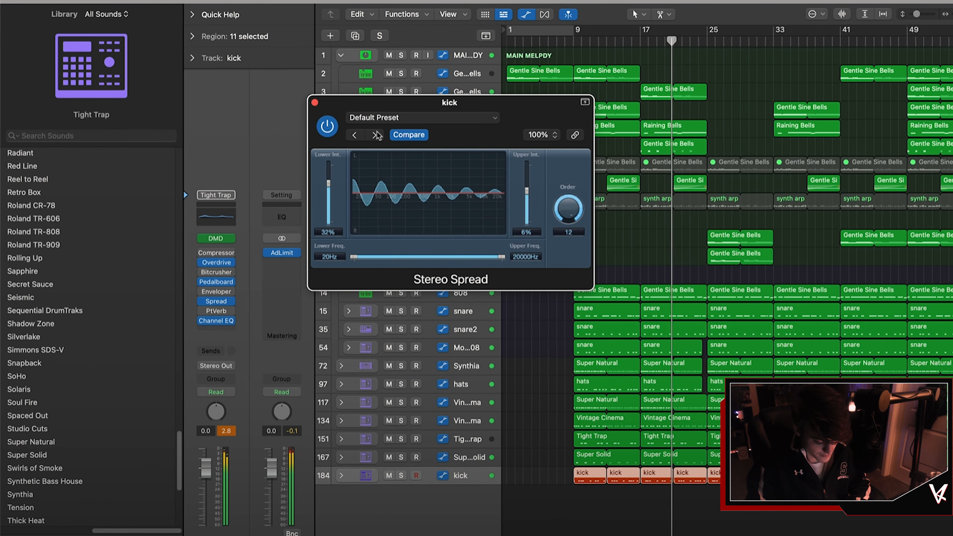
Step: Toggle the kick's Stereo Spread plugin on and off during playback to compare
left_click(329, 124)
left_click(330, 125)
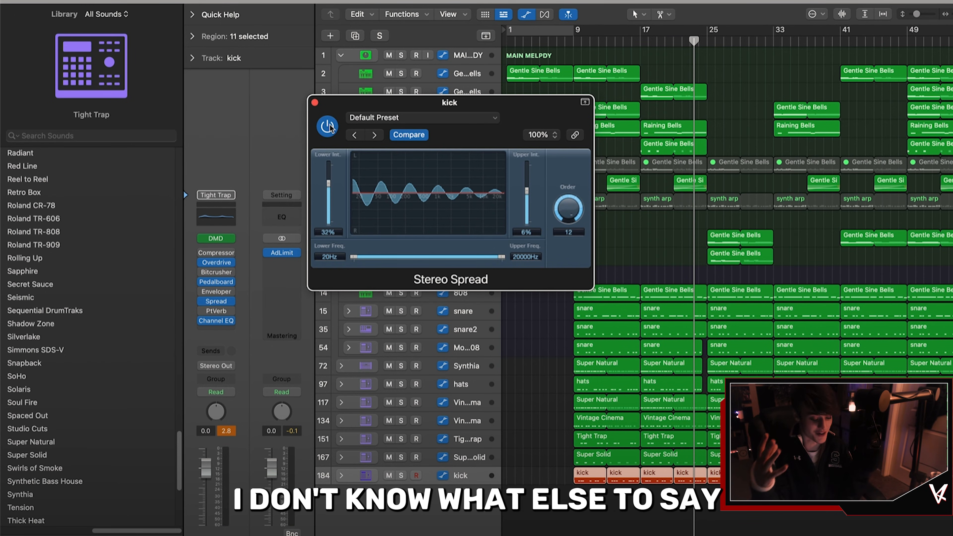
left_click(327, 126)
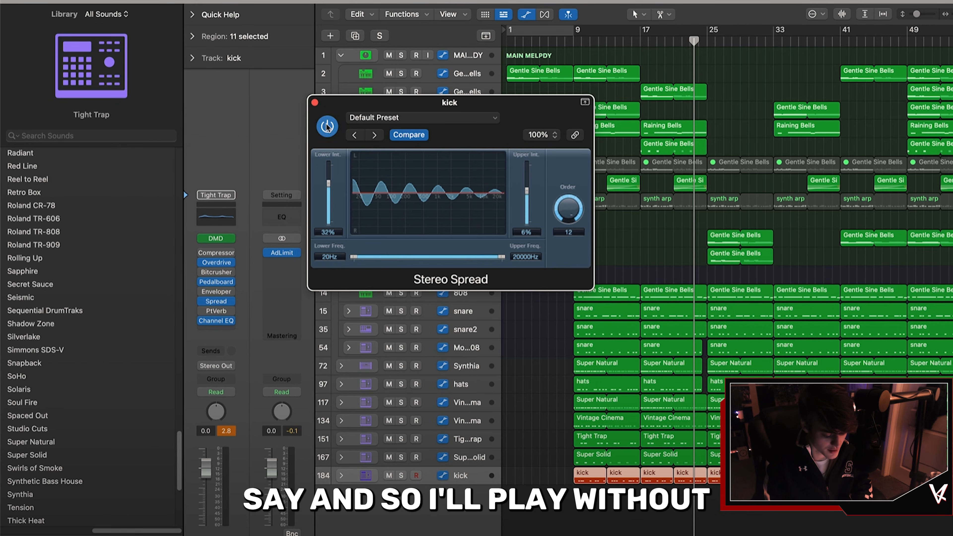
key("space")
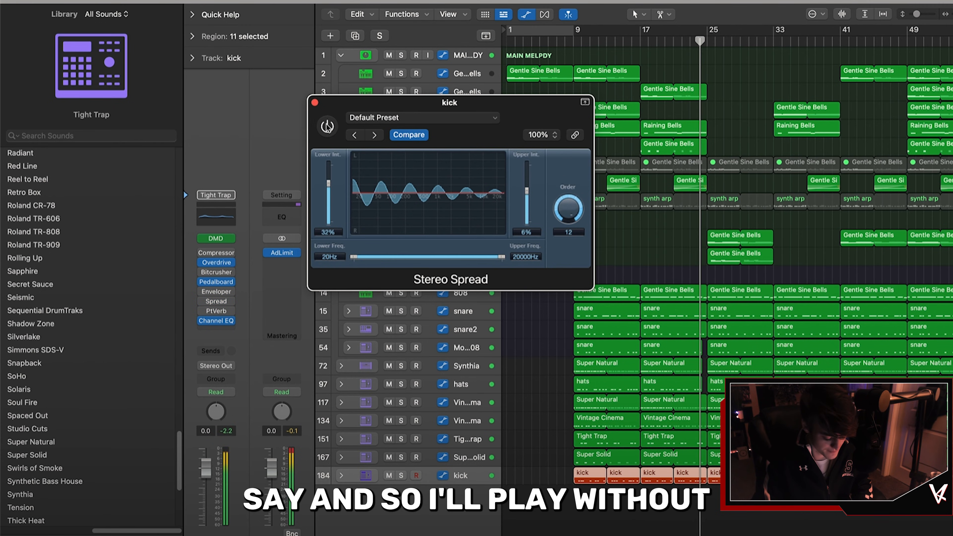
left_click(327, 126)
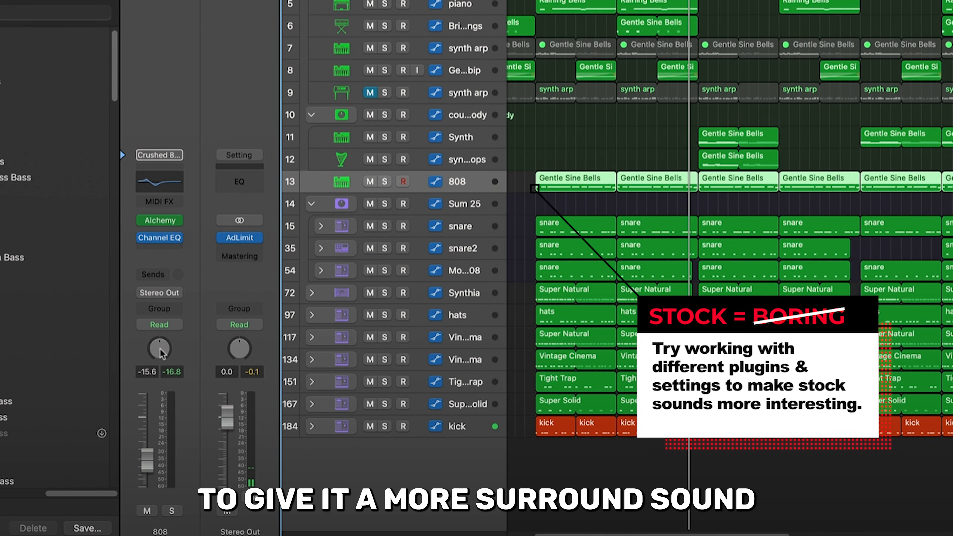
Step: Switch the 808 channel's panner to Binaural Panner
right_click(161, 351)
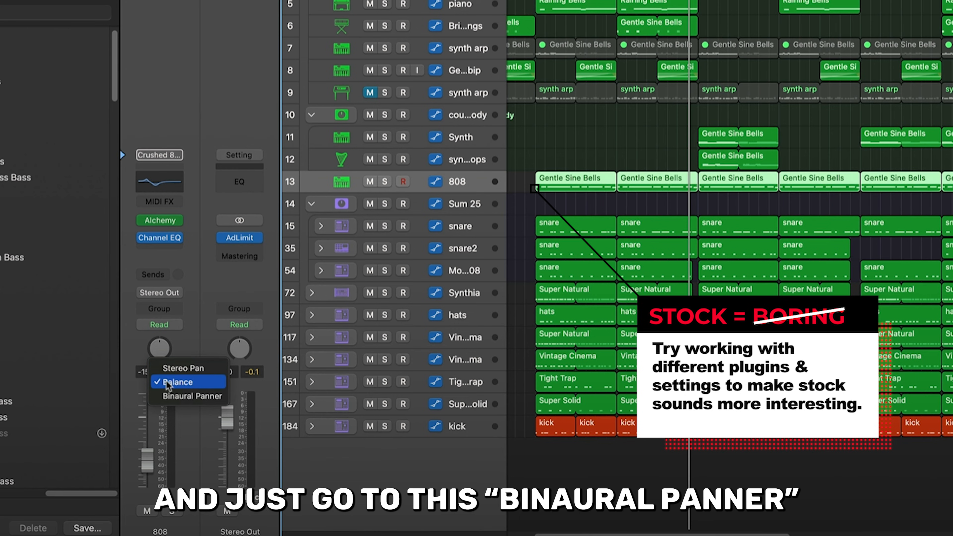
left_click(172, 397)
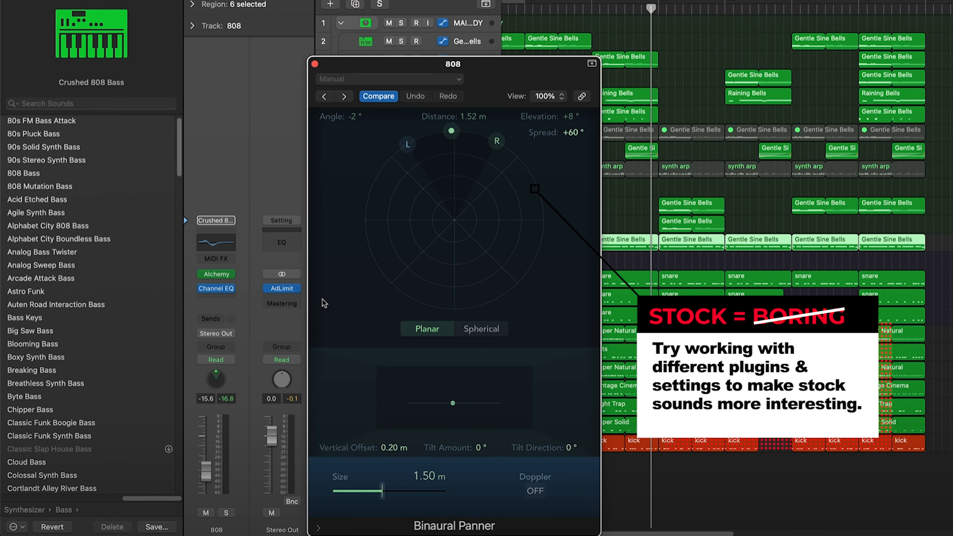
Step: Set the 808's Binaural Panner to Spherical and raise the source to about +75° elevation
left_click(482, 328)
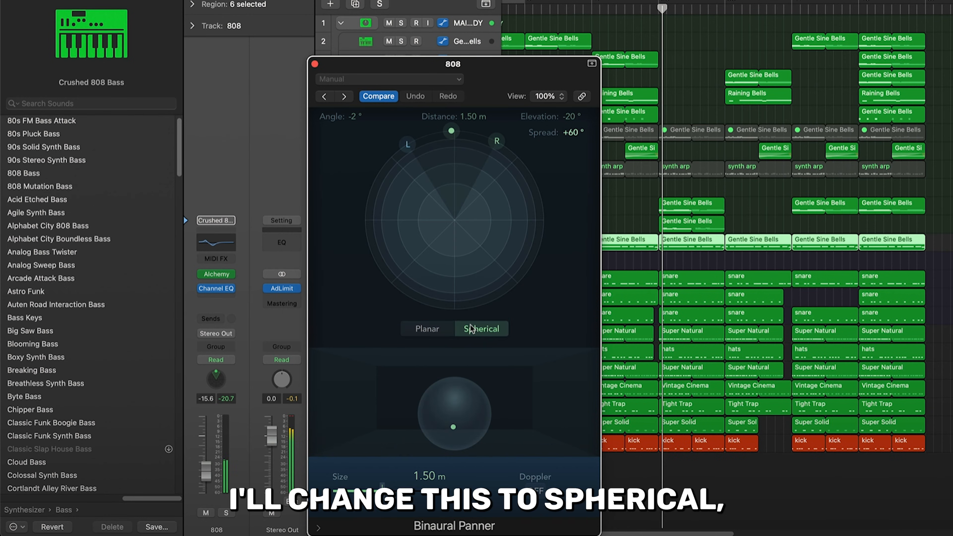
left_click_drag(450, 174, 455, 211)
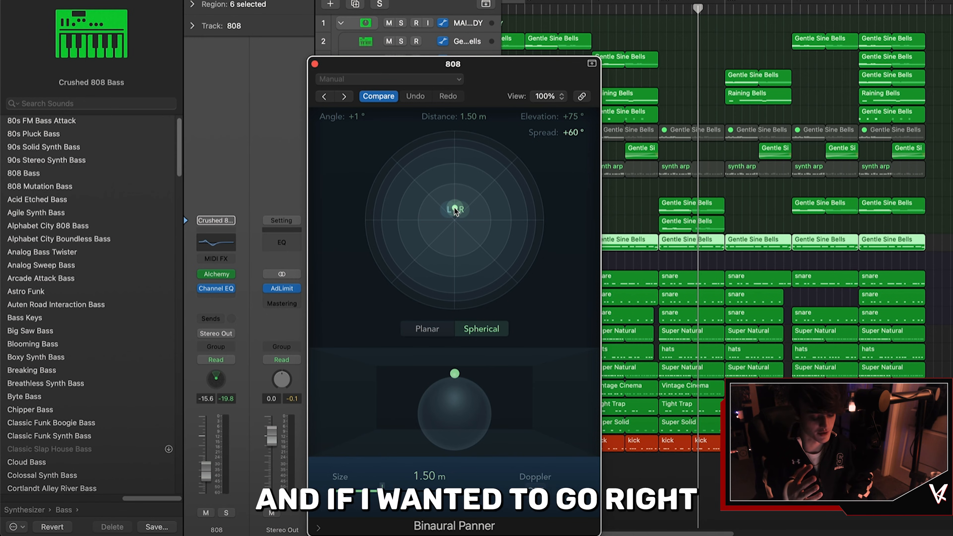
Step: Reposition the 808's binaural source around the listener, trying different angles and elevations
left_click_drag(453, 212, 441, 211)
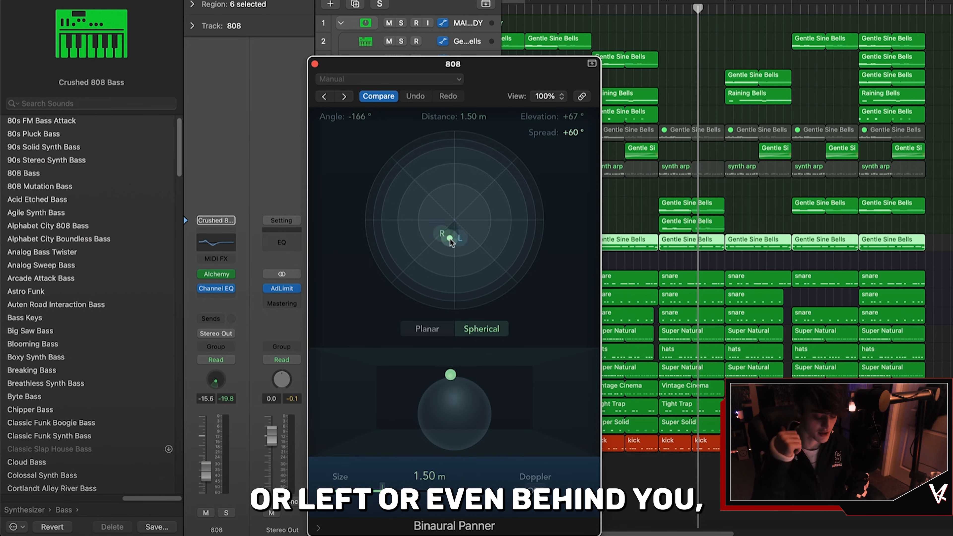
left_click_drag(456, 226, 455, 219)
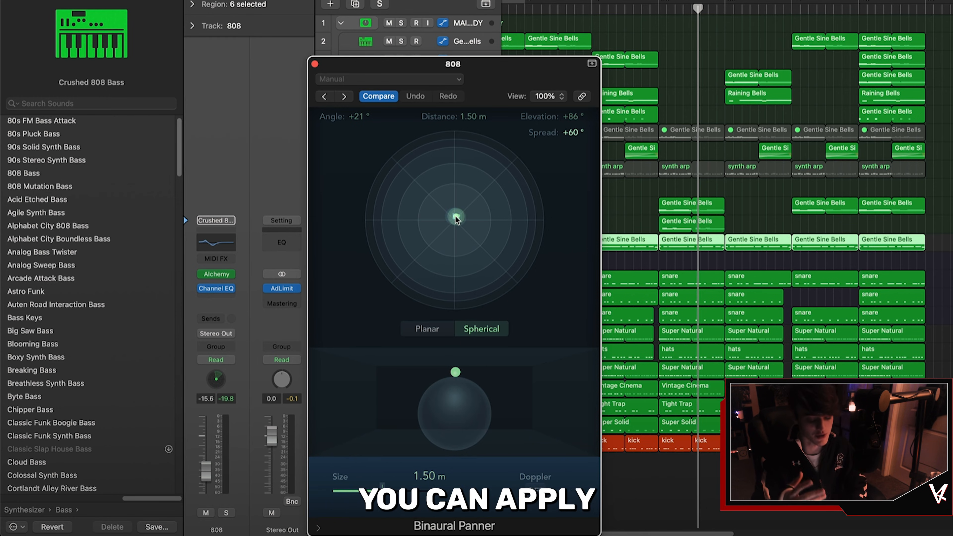
left_click_drag(456, 218, 454, 239)
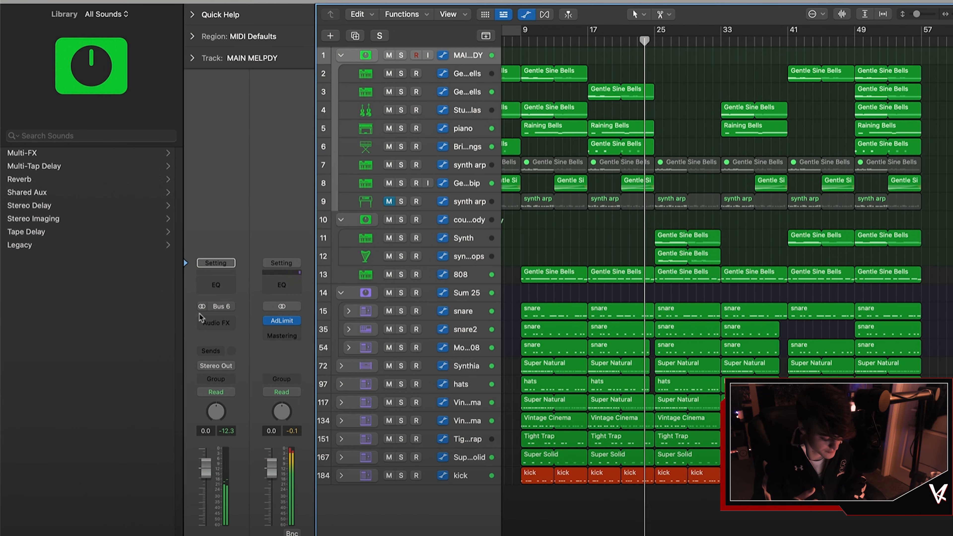
Step: Insert a stereo Phat FX plugin on the MAIN MELPDY track's audio effects and close its window
left_click(203, 322)
mouse_move(245, 486)
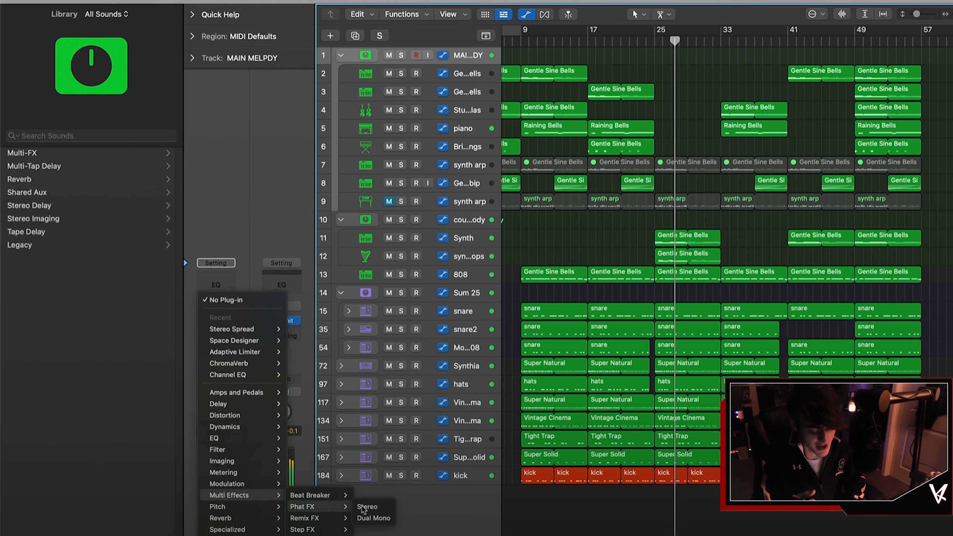
left_click(363, 510)
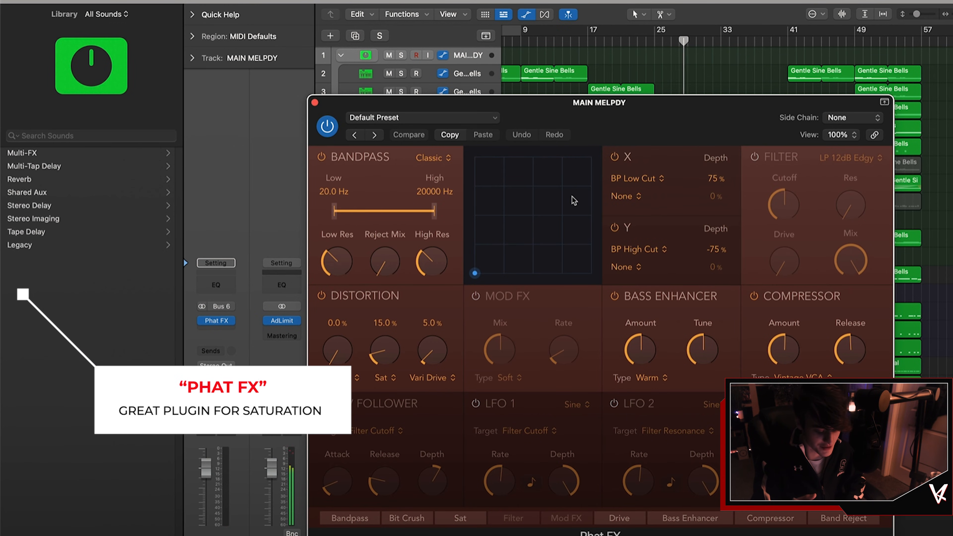
left_click(478, 92)
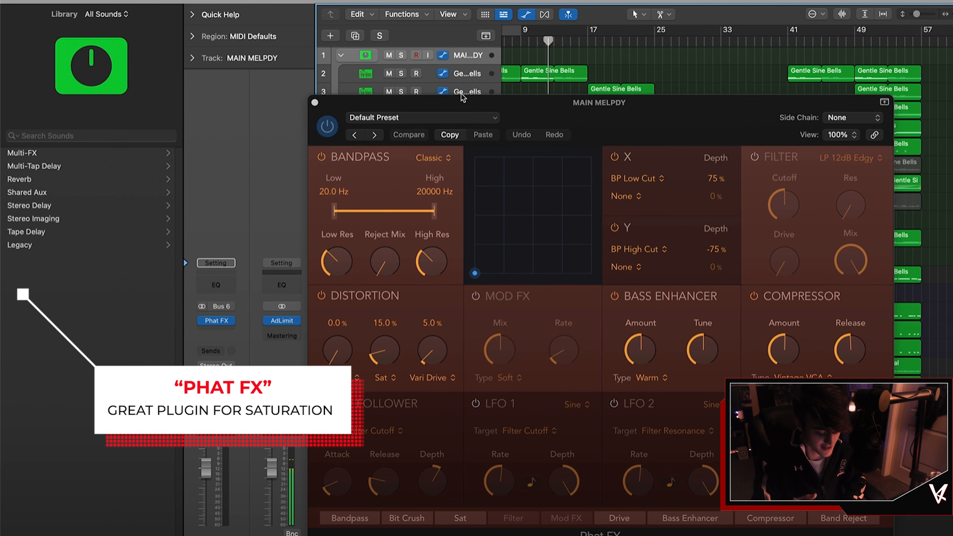
left_click_drag(517, 109, 468, 42)
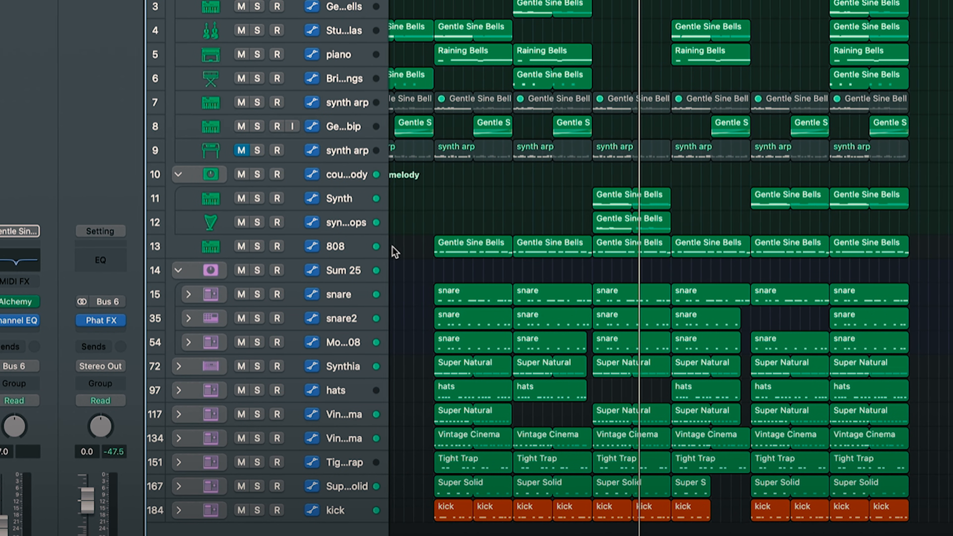
Step: Move the 808 track to the bottom of the track list, below the kick track
left_click_drag(342, 247, 322, 517)
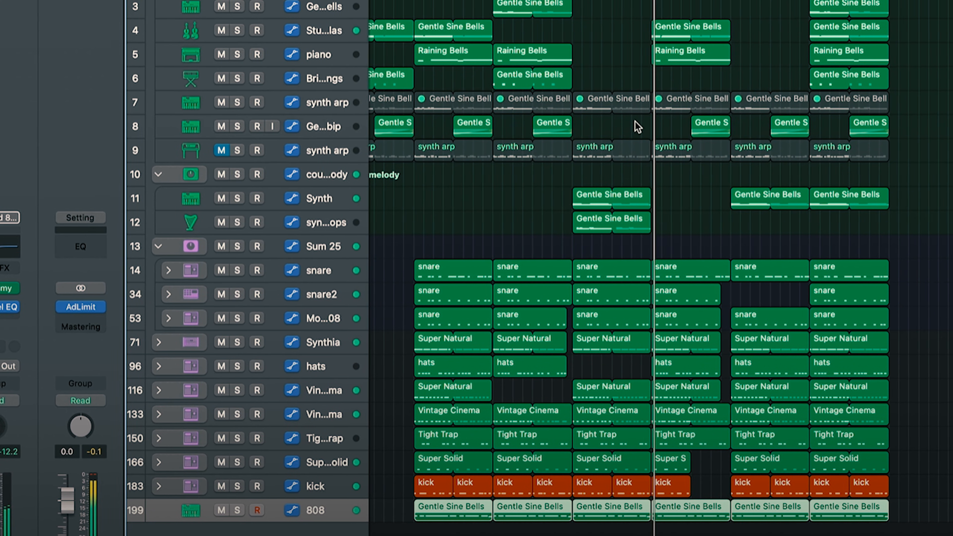
left_click(905, 178)
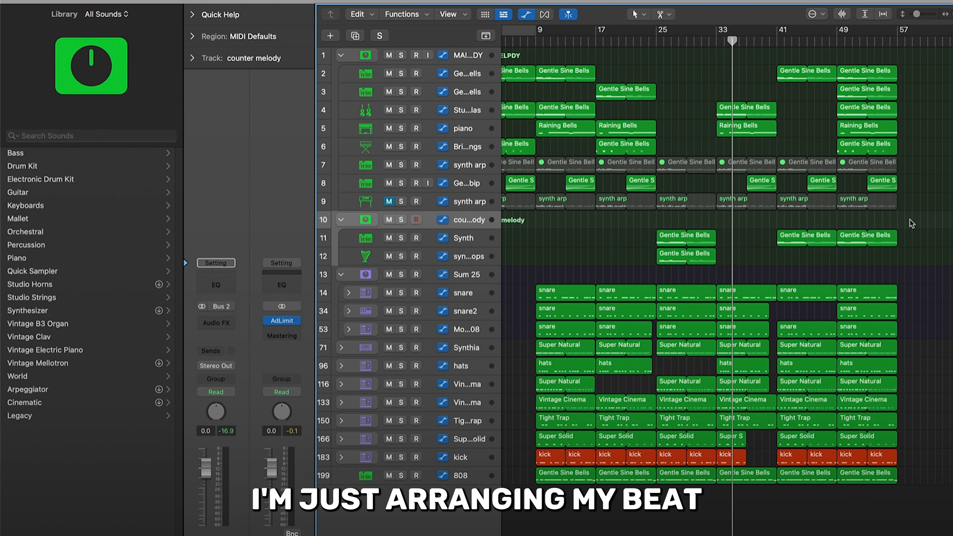
Step: Delete the drum and 808 regions around bar 41 to create a break in the beat
left_click_drag(782, 269, 828, 474)
key("Delete")
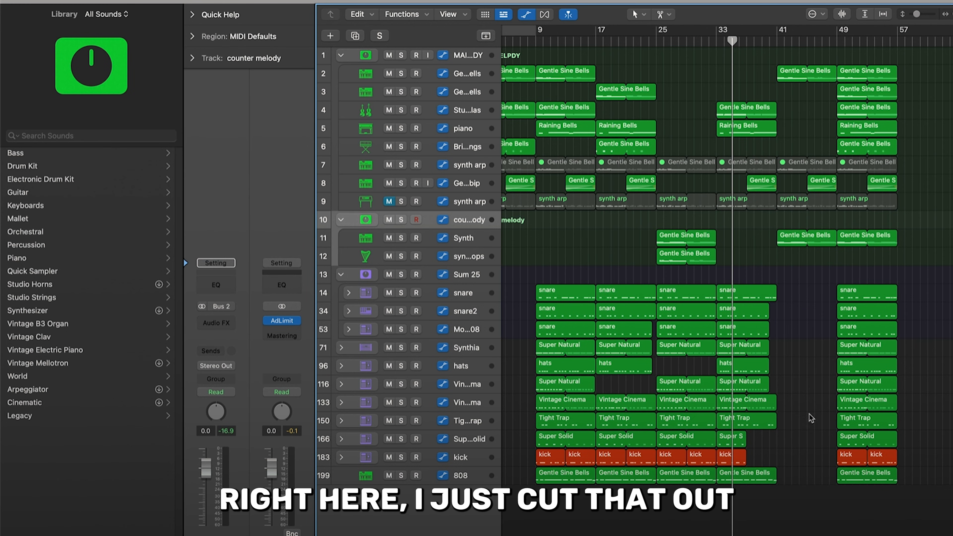
Step: Copy the whole arrangement's first section, including its automation data, to start at bar 57
key("super+Left")
key("super+Left")
left_click_drag(645, 486, 545, 73)
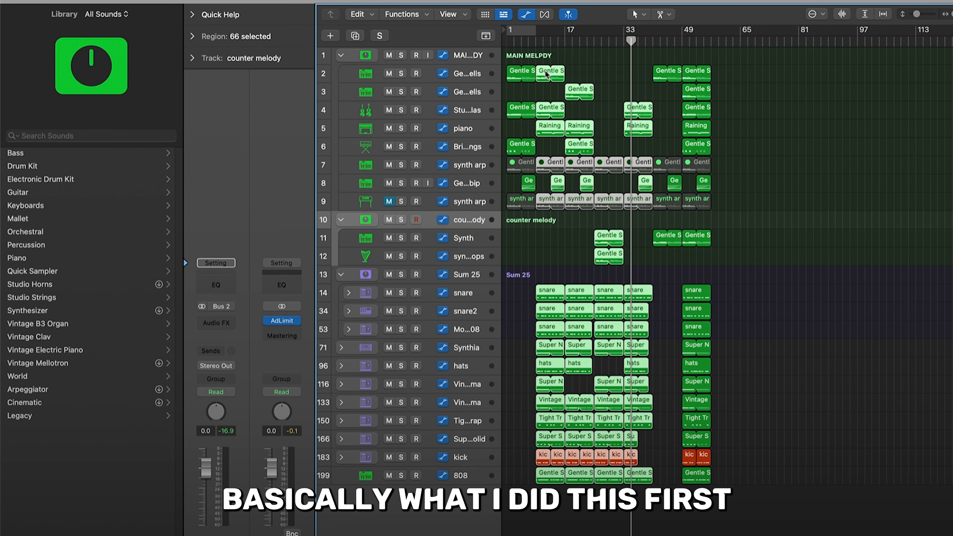
left_click_drag(532, 208, 716, 219)
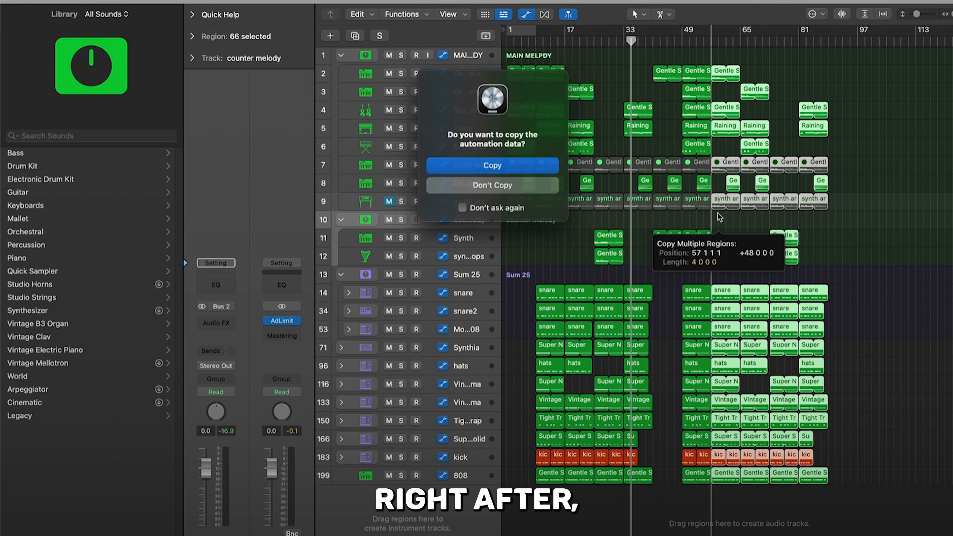
left_click(474, 171)
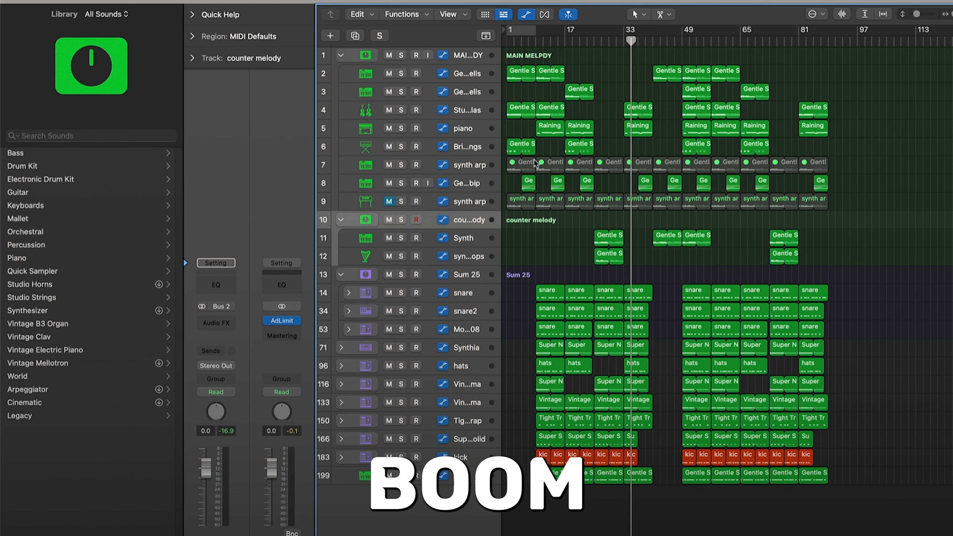
Step: Select the melodic regions in the later section and shift them to adjust the arrangement
left_click_drag(529, 227, 862, 72)
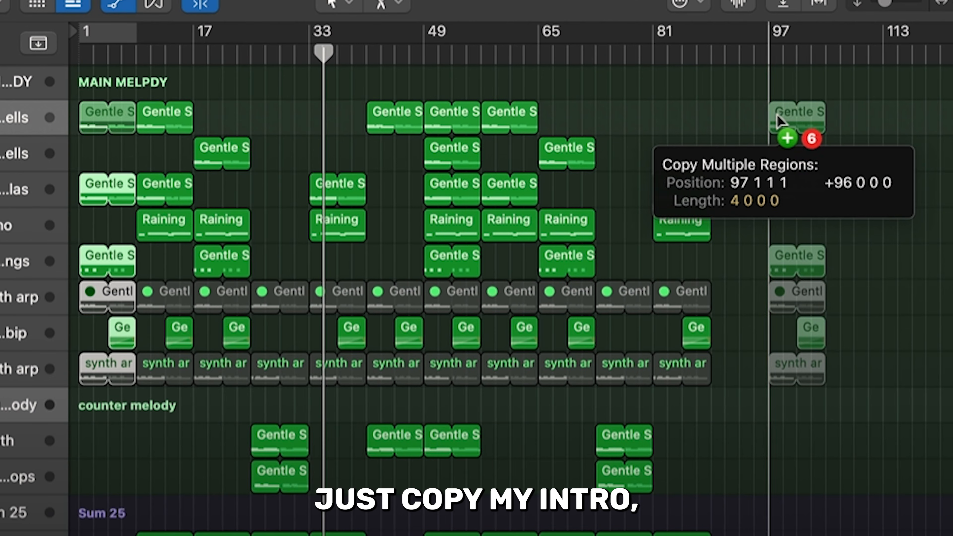
left_click_drag(776, 119, 725, 120)
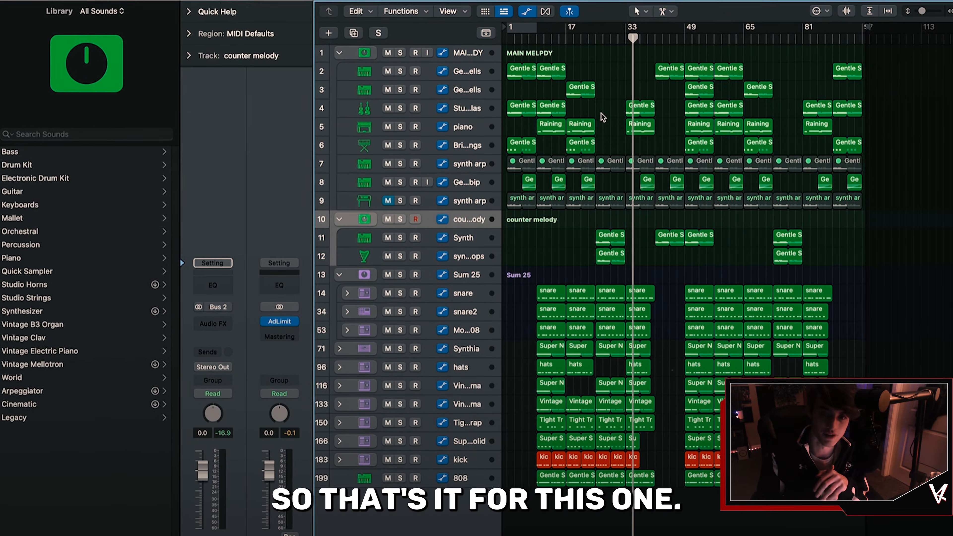